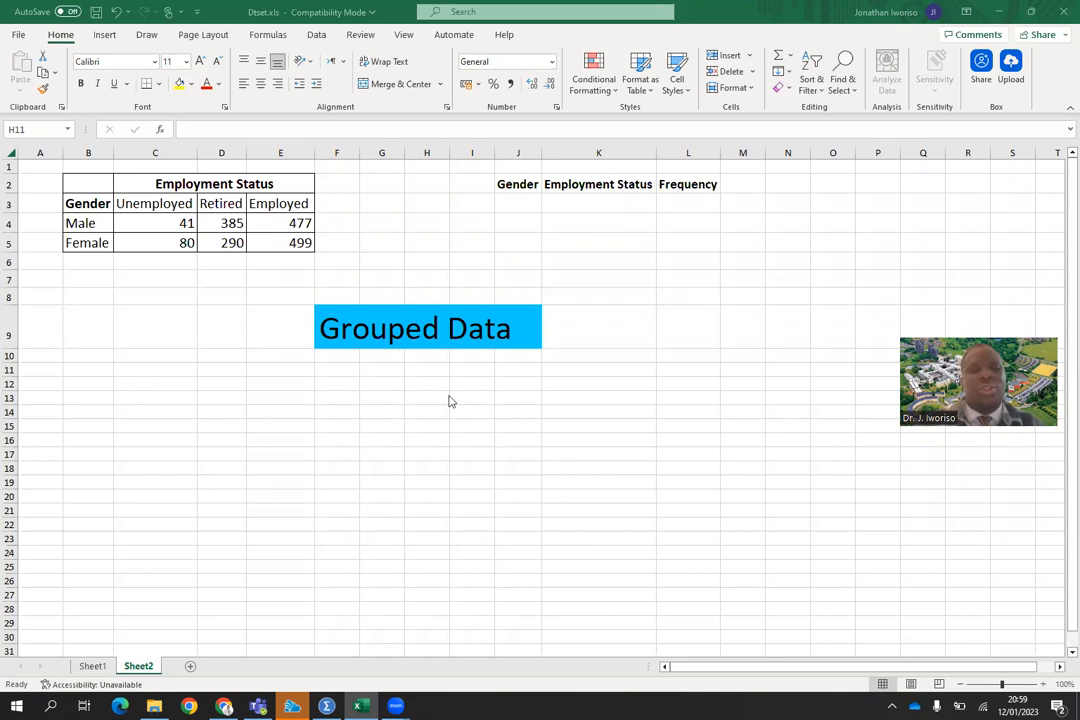
Examine the gender by employment status table, including the male counts for each status
left_click(332, 310)
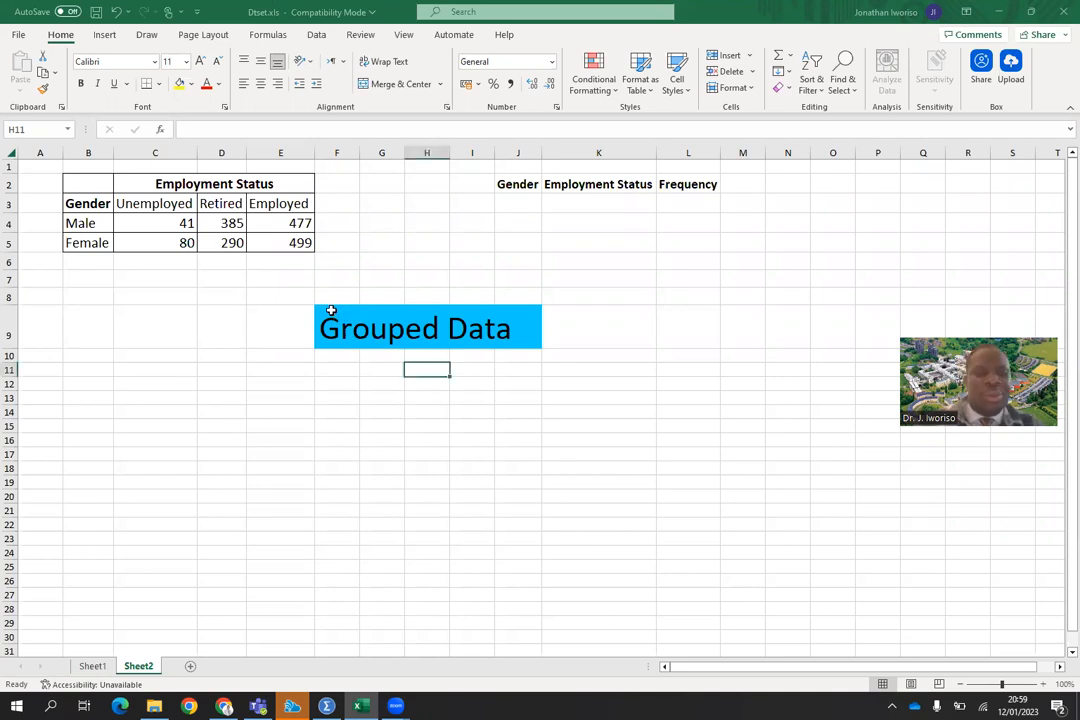
left_click(399, 327)
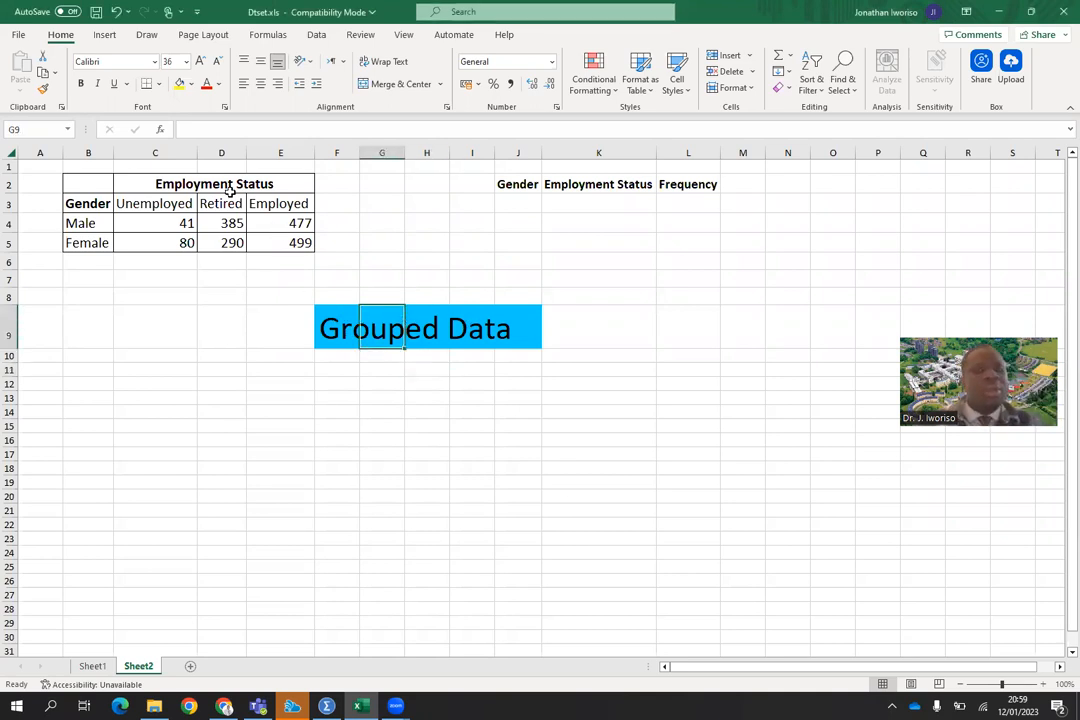
left_click(172, 186)
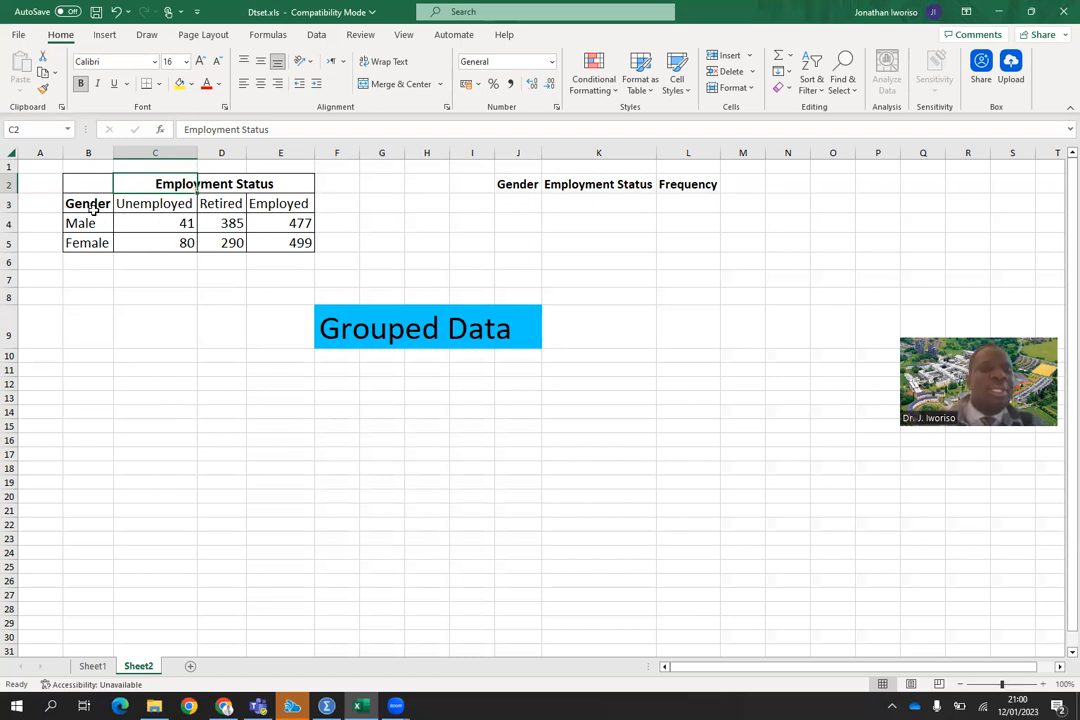
left_click(176, 224)
left_click(225, 223)
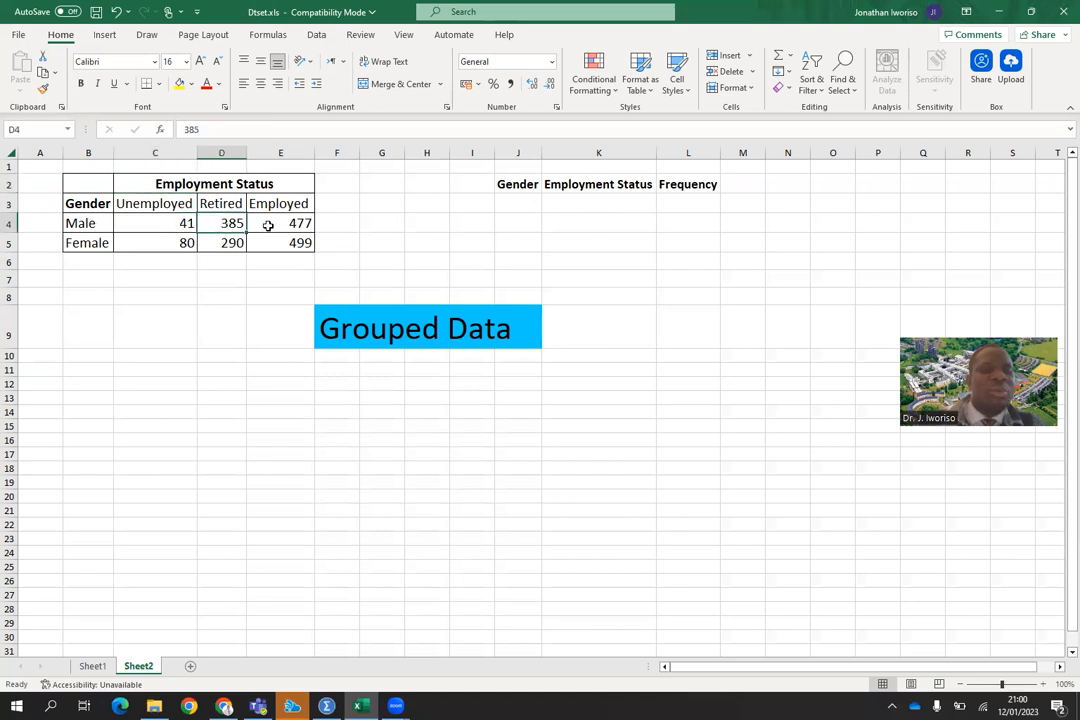
left_click(293, 227)
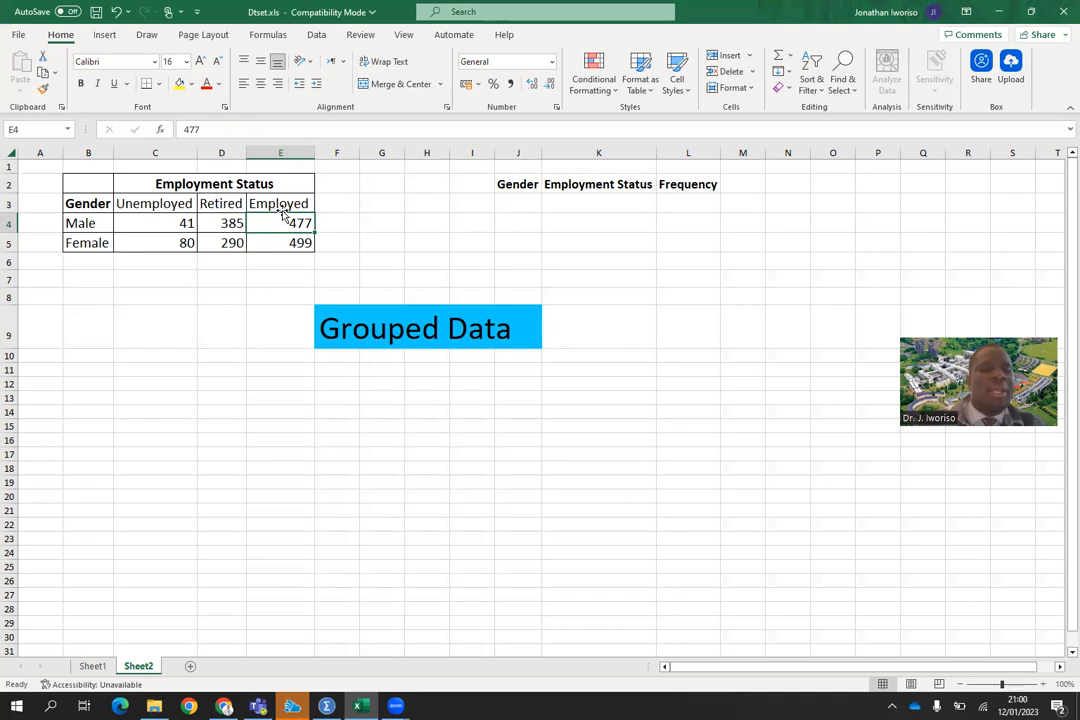
Enter the male code 1 three times in the Gender column, in cells J3 to J5
left_click(513, 206)
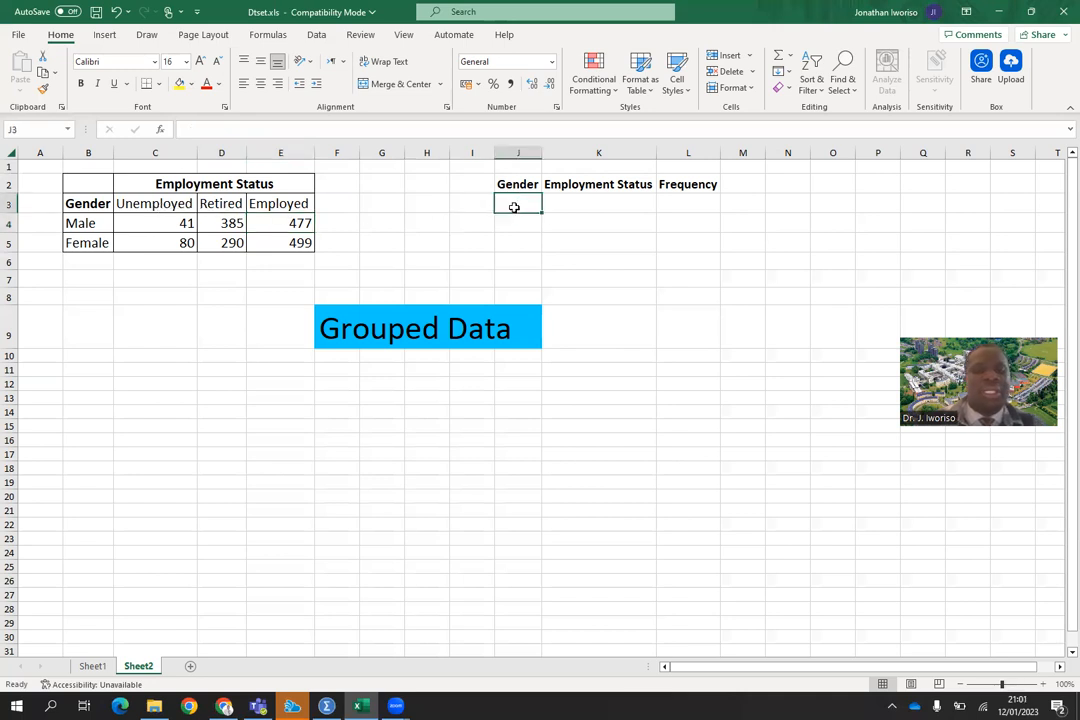
type("1")
key("Return")
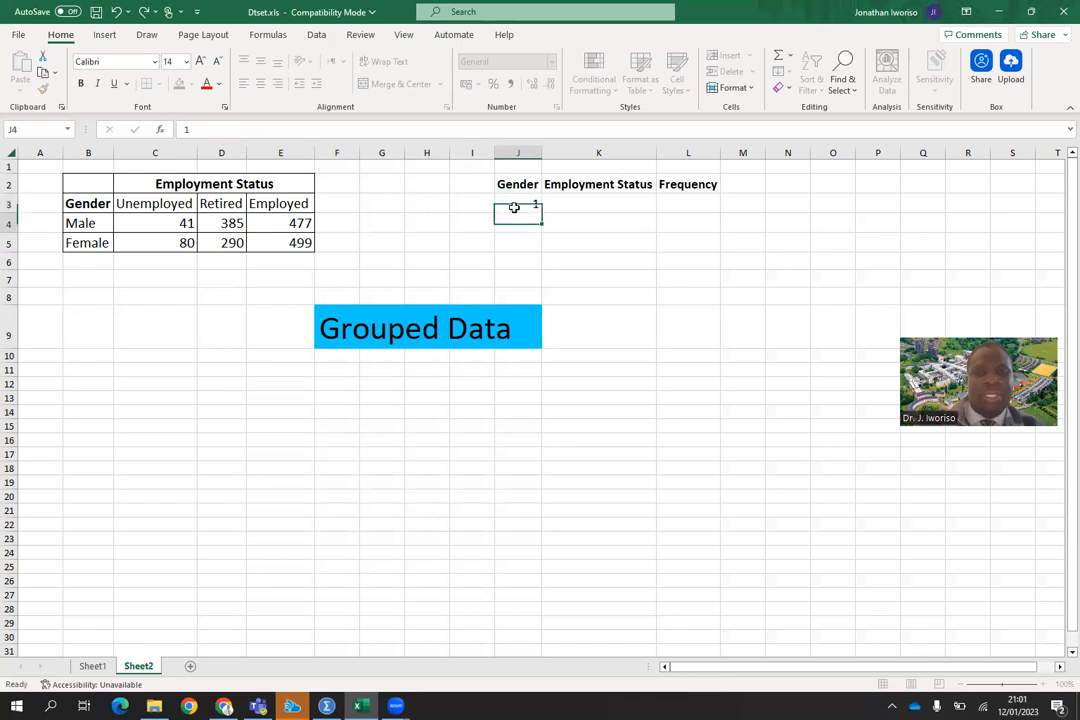
type("1")
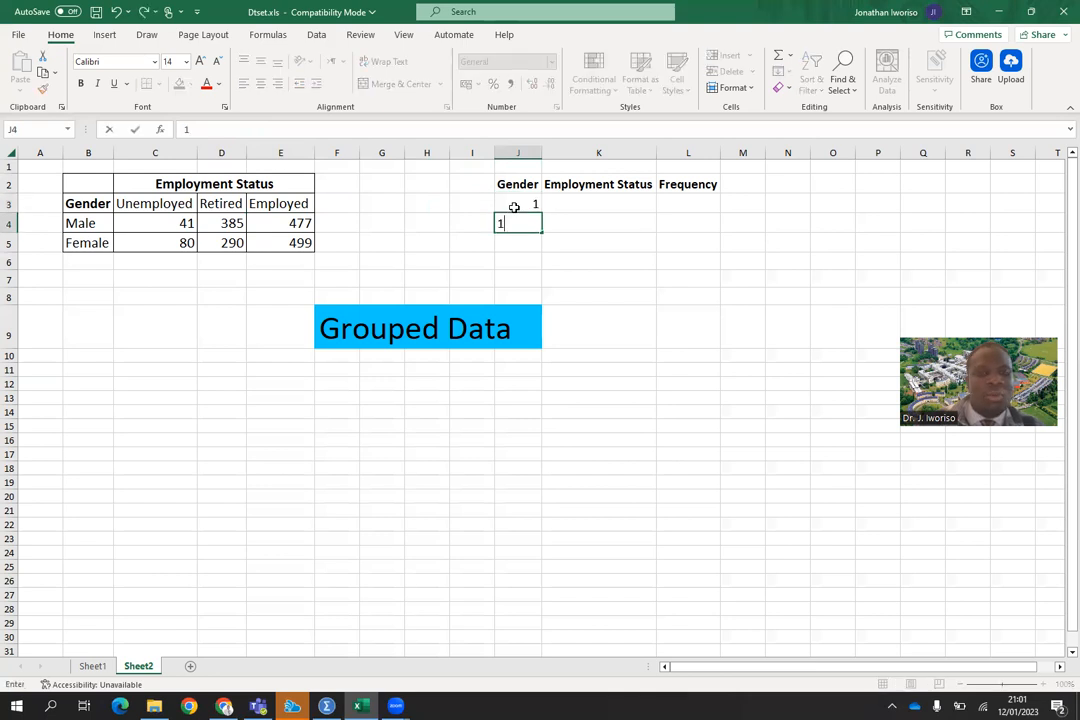
key("Return")
type("1")
left_click(530, 258)
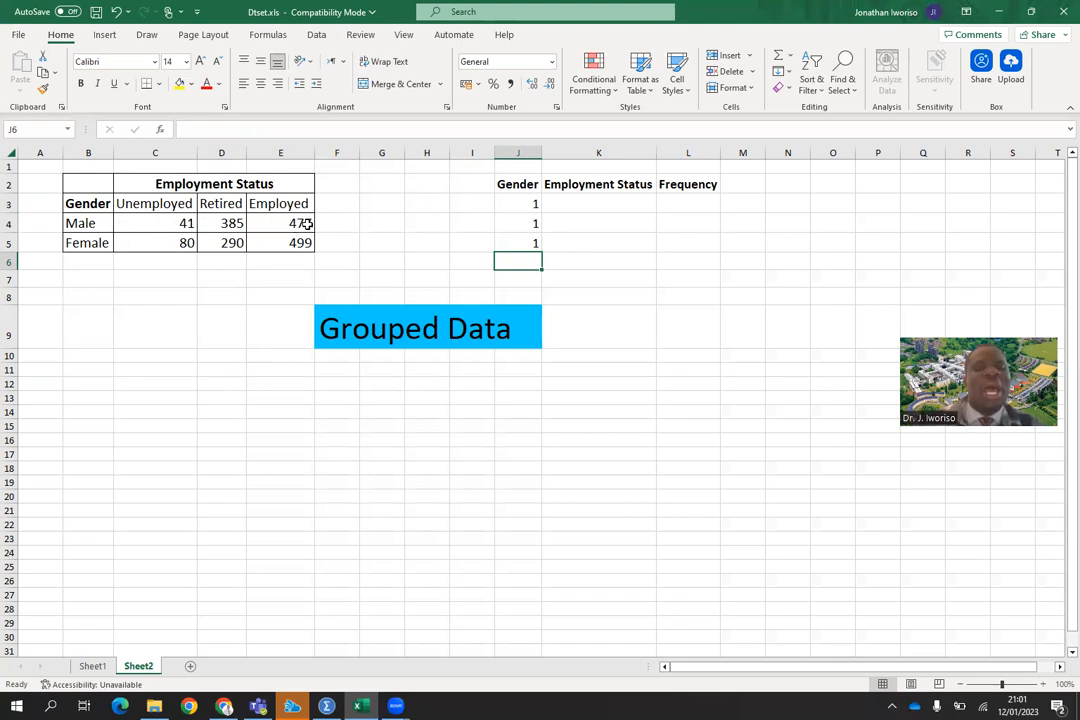
Review the male and female rows of the source table and enter the female code 2 in Gender cells J6 to J8
left_click_drag(85, 222, 291, 225)
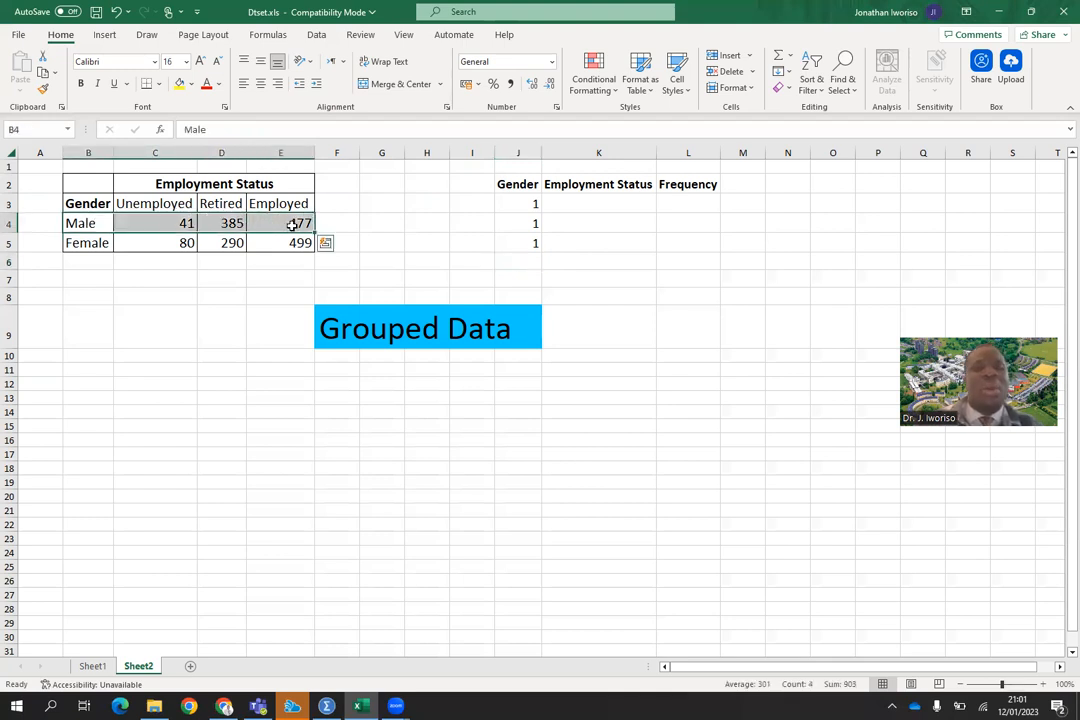
left_click(137, 263)
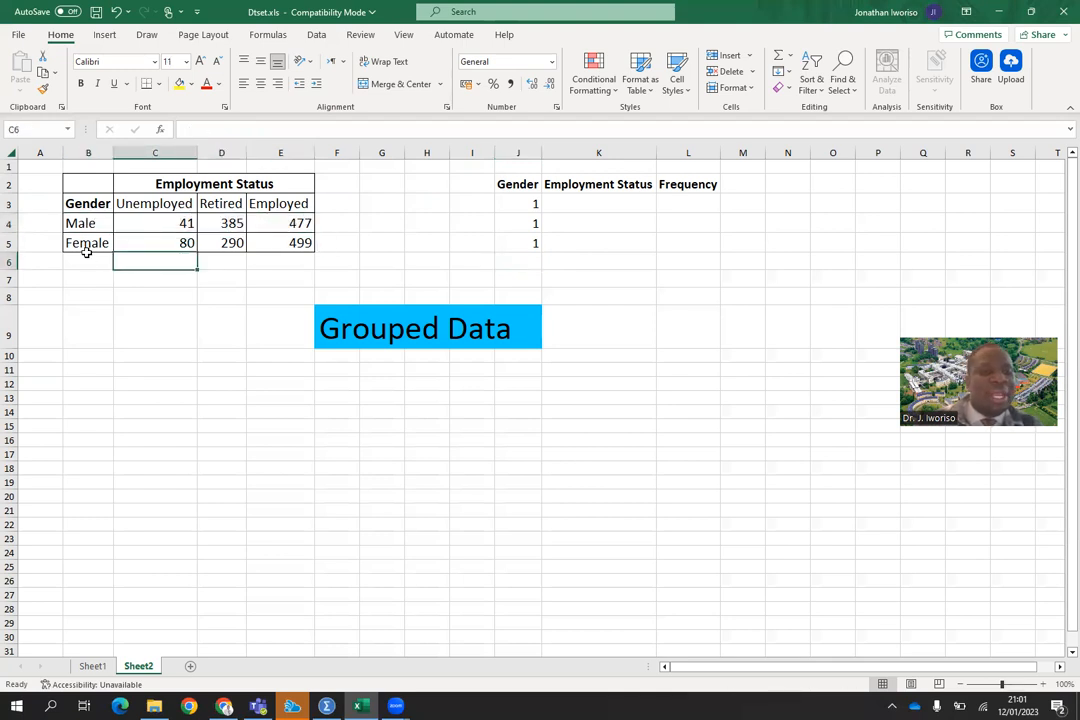
left_click_drag(87, 246, 300, 246)
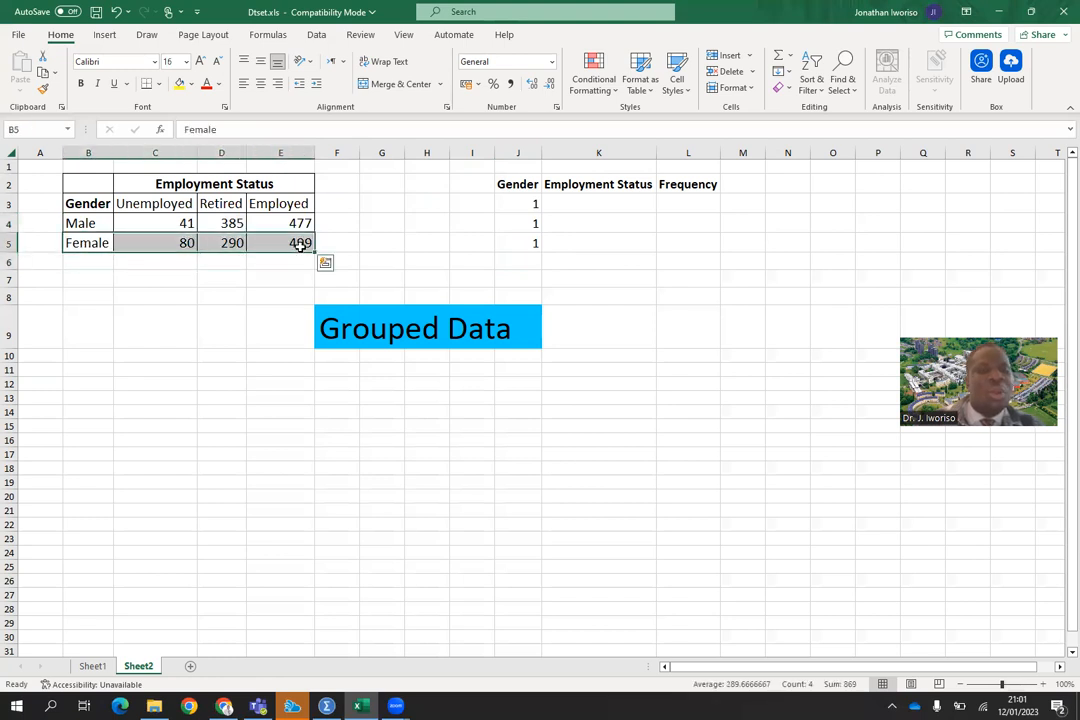
left_click(537, 262)
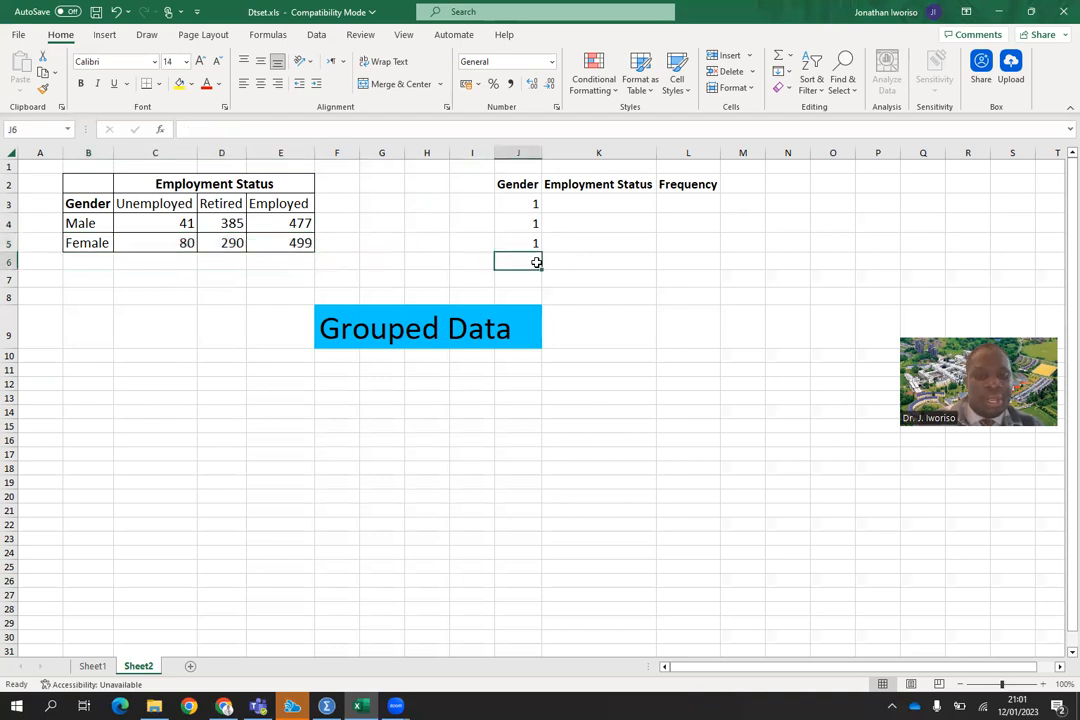
type("2")
key("Return")
type("2")
key("Return")
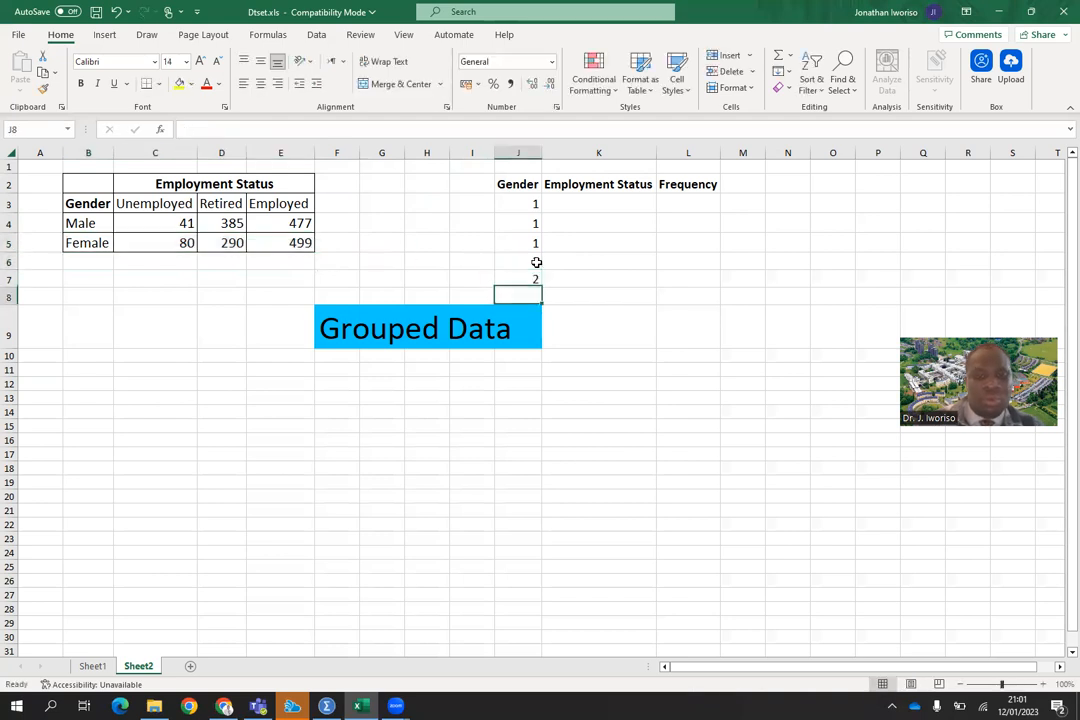
type("2")
left_click(636, 296)
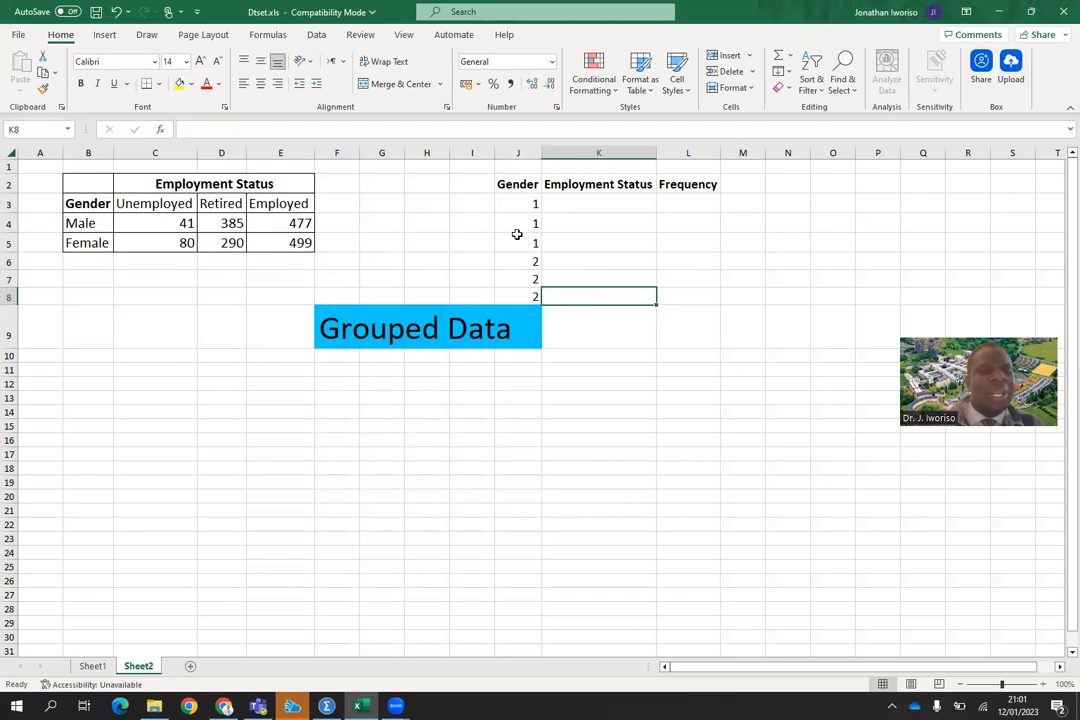
Enter the Employment Status codes 1, 2 and 3 for the male rows in cells K3 to K5
left_click(595, 203)
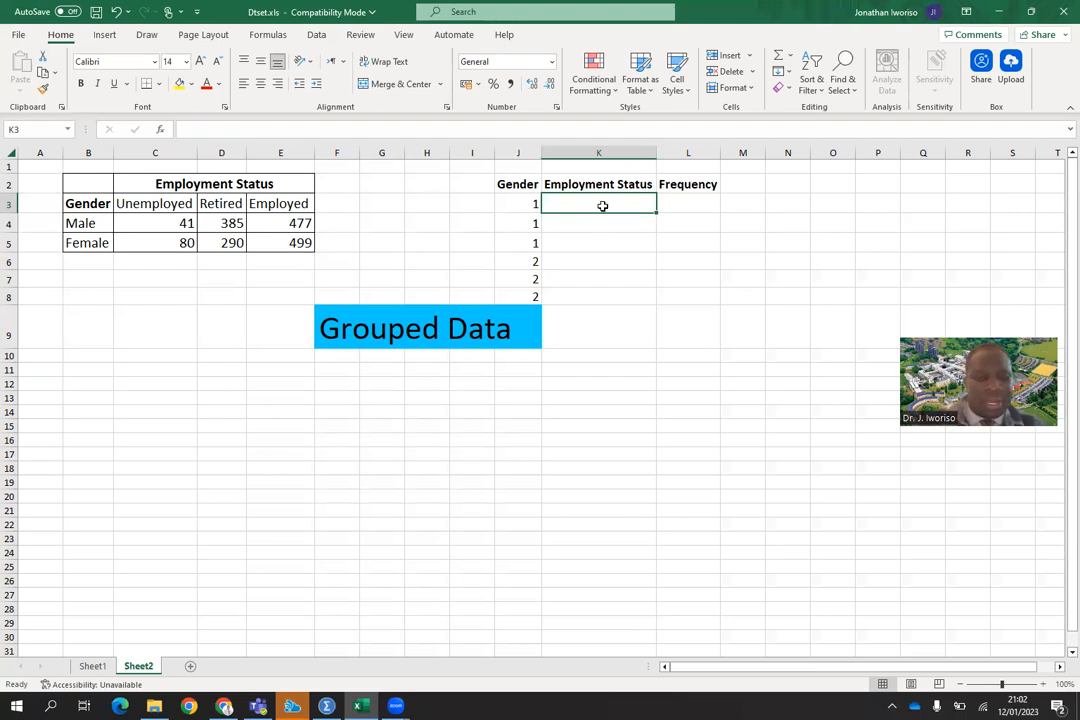
type("1")
key("Return")
type("2")
key("Return")
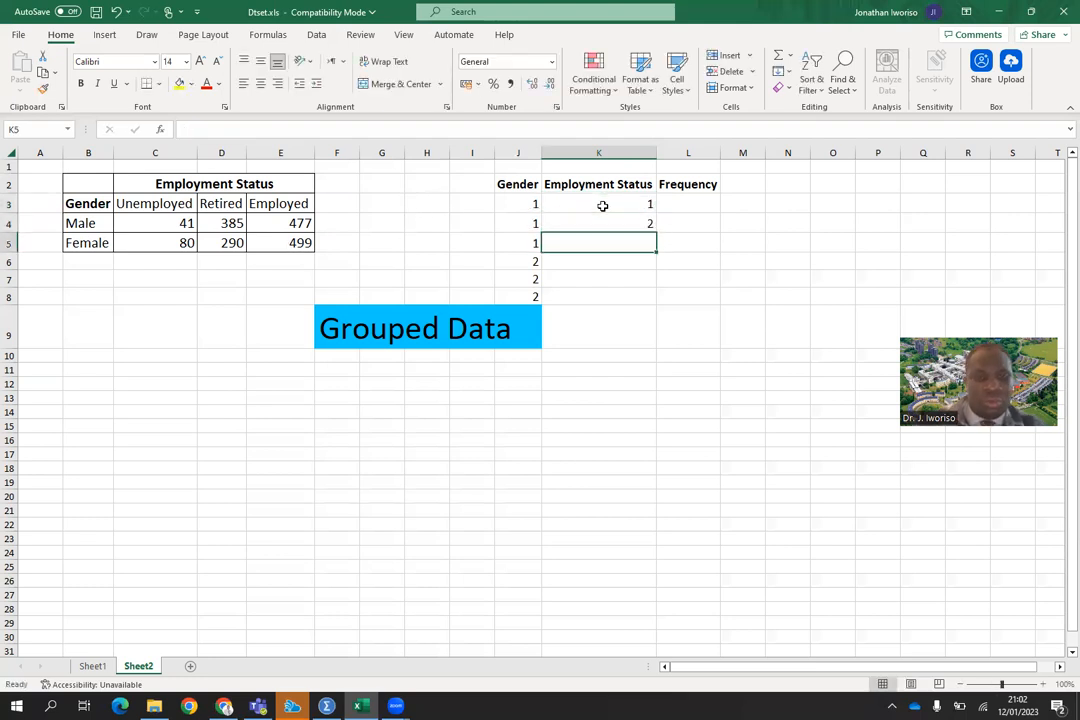
type("3")
key("Return")
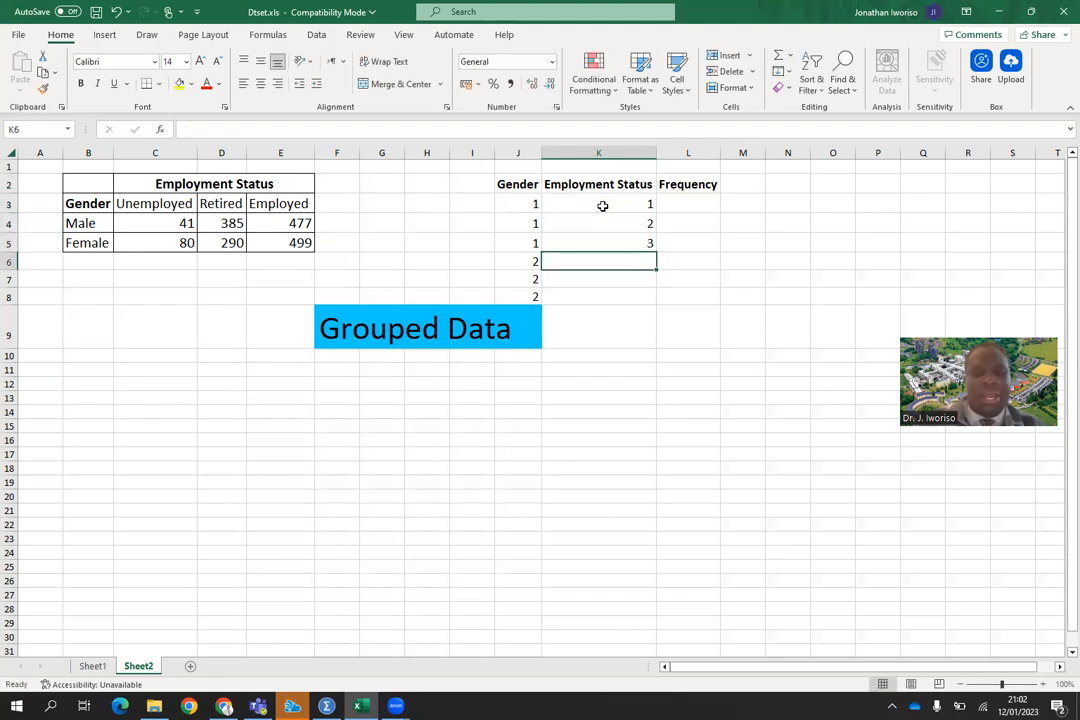
Enter the Employment Status codes 1, 2 and 3 for the female rows in cells K6 to K8
type("1")
key("Return")
type("2")
key("Return")
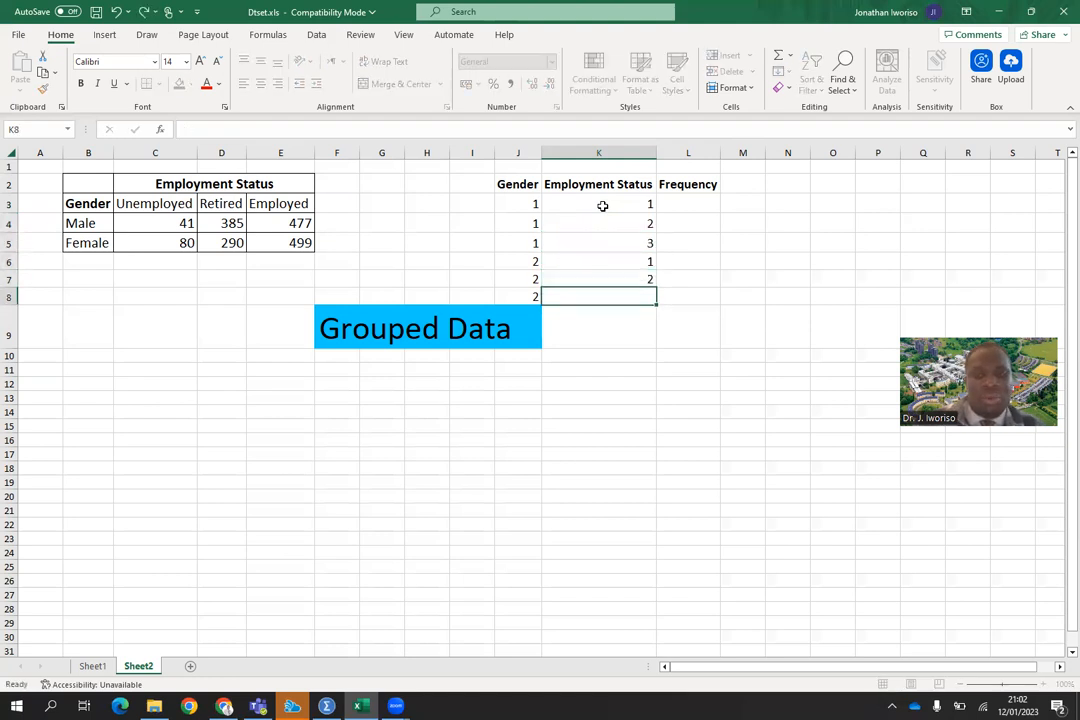
type("3")
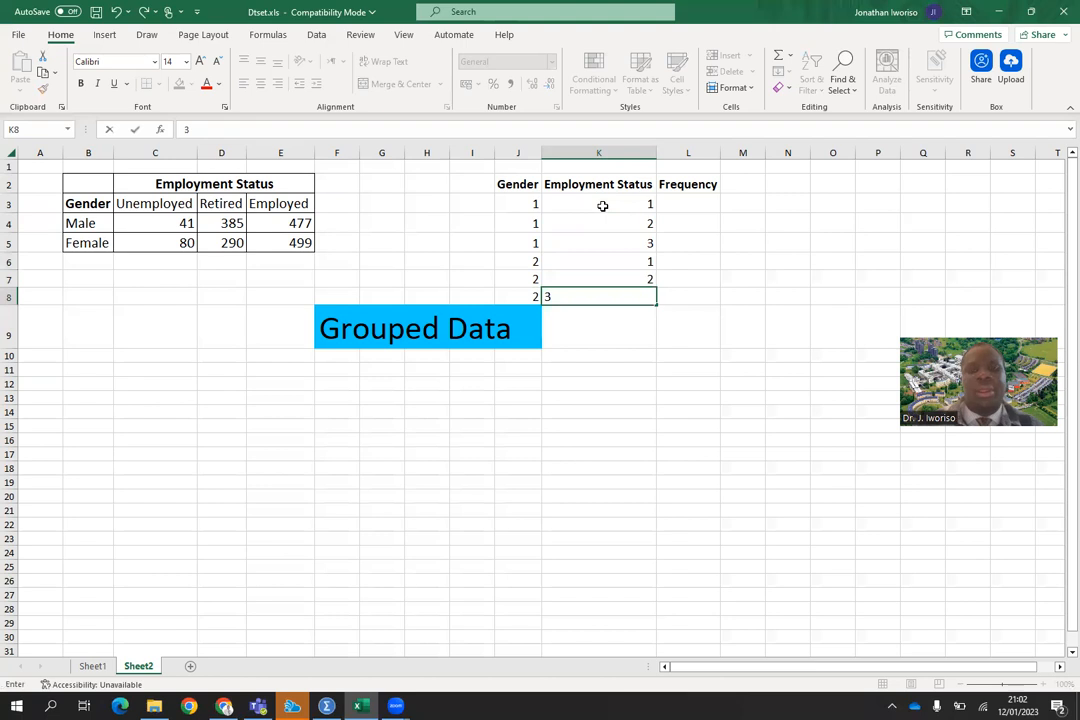
left_click(687, 293)
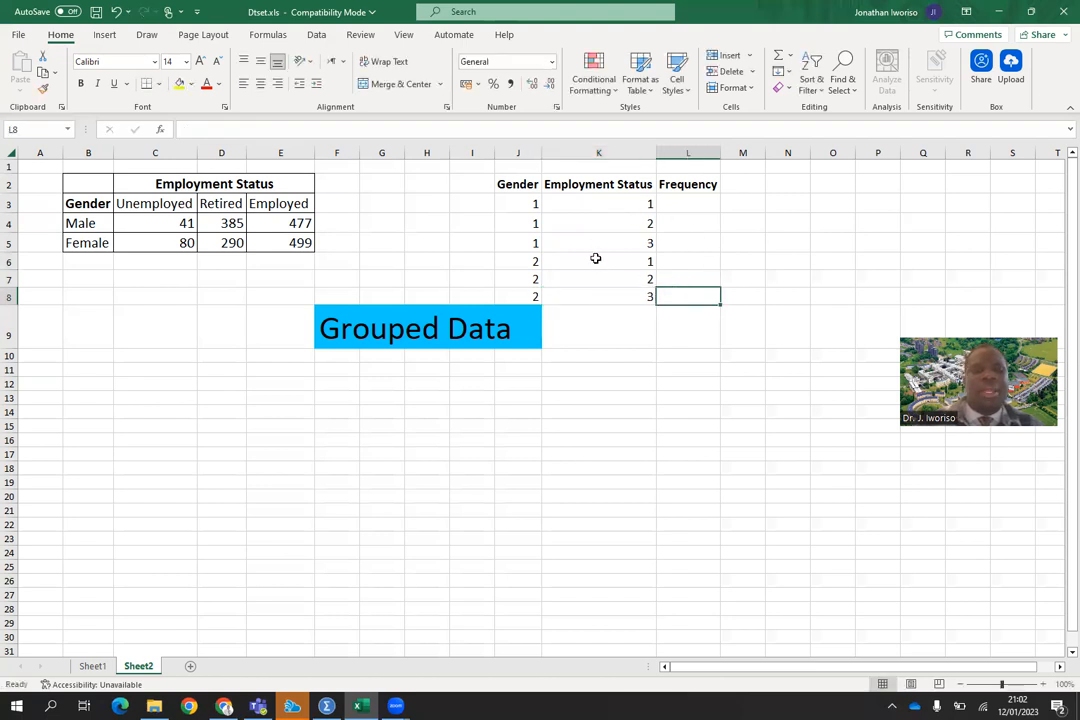
Fill in the male frequencies 41, 385 and 477 in cells L3 to L5
left_click(684, 206)
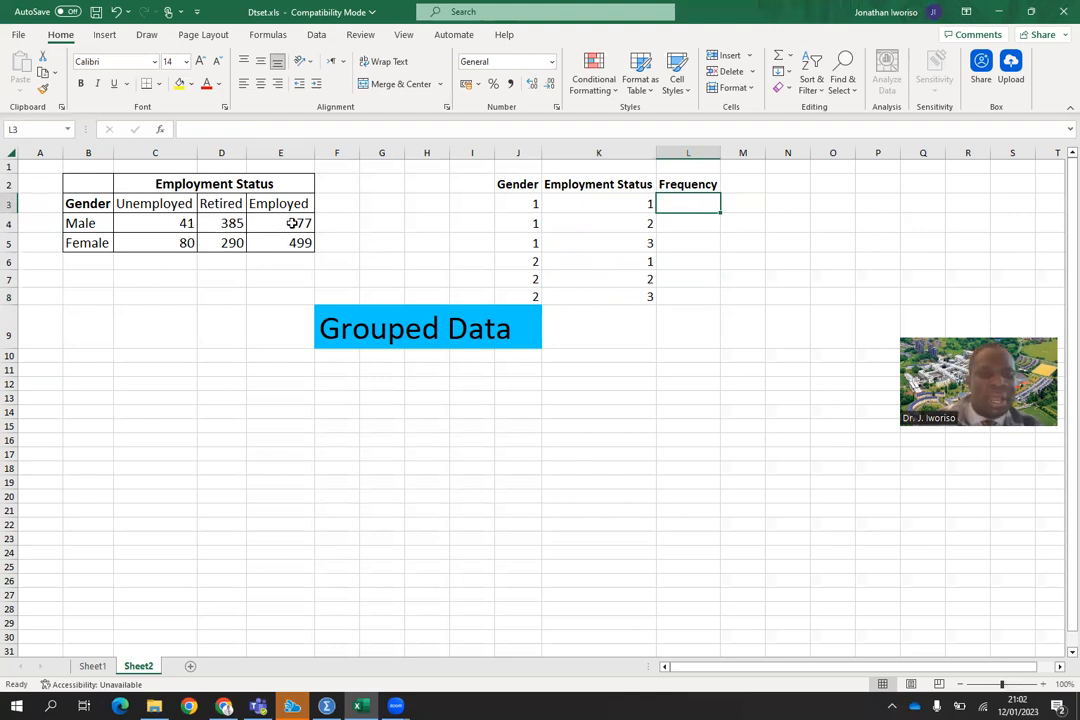
type("41")
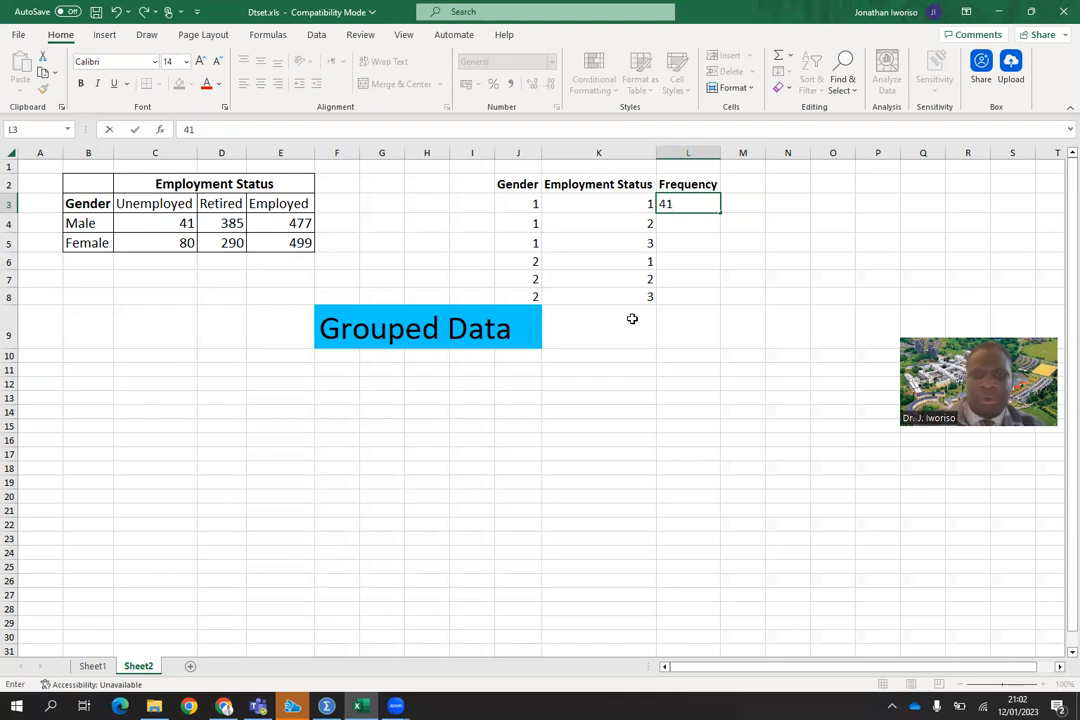
key("Return")
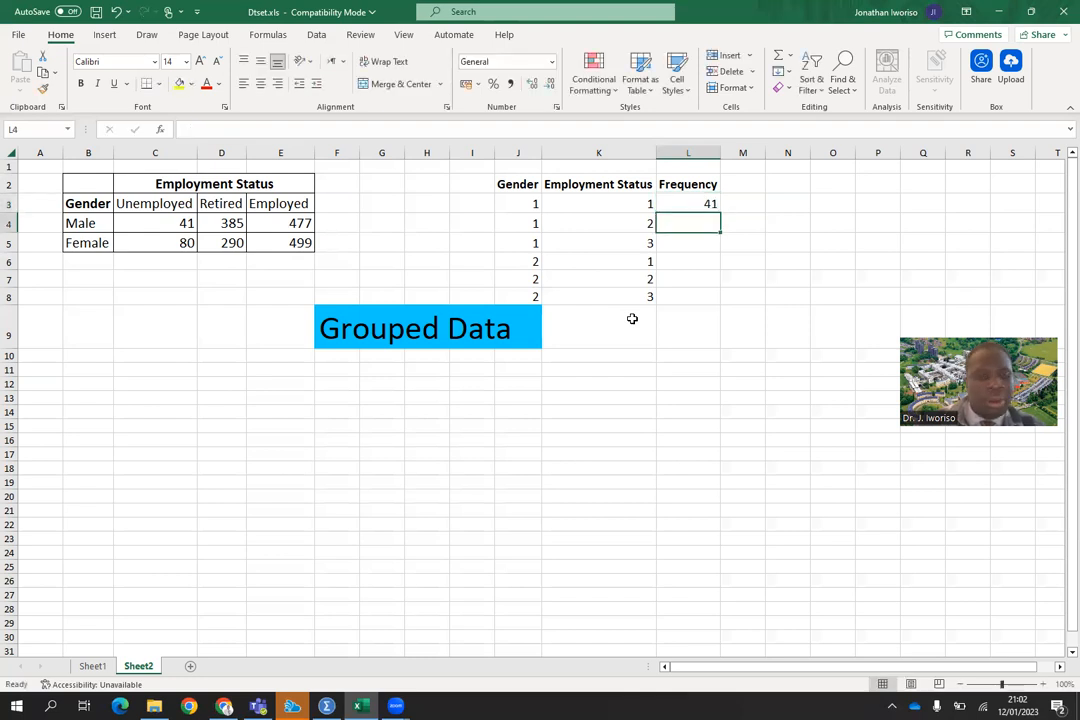
type("385")
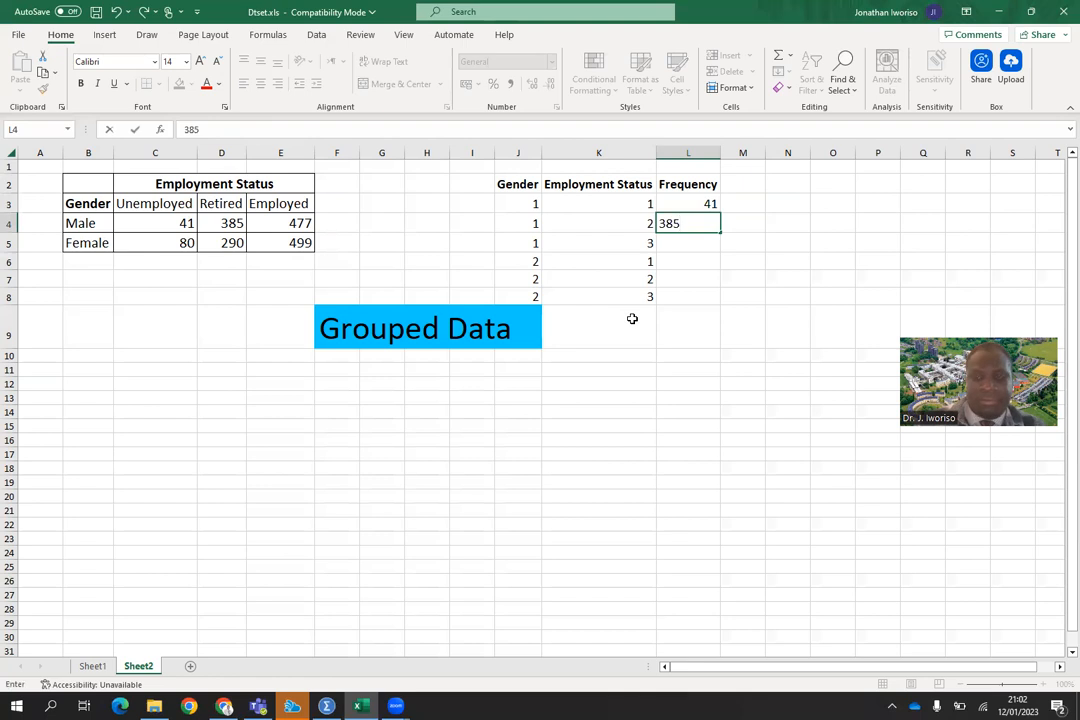
key("Return")
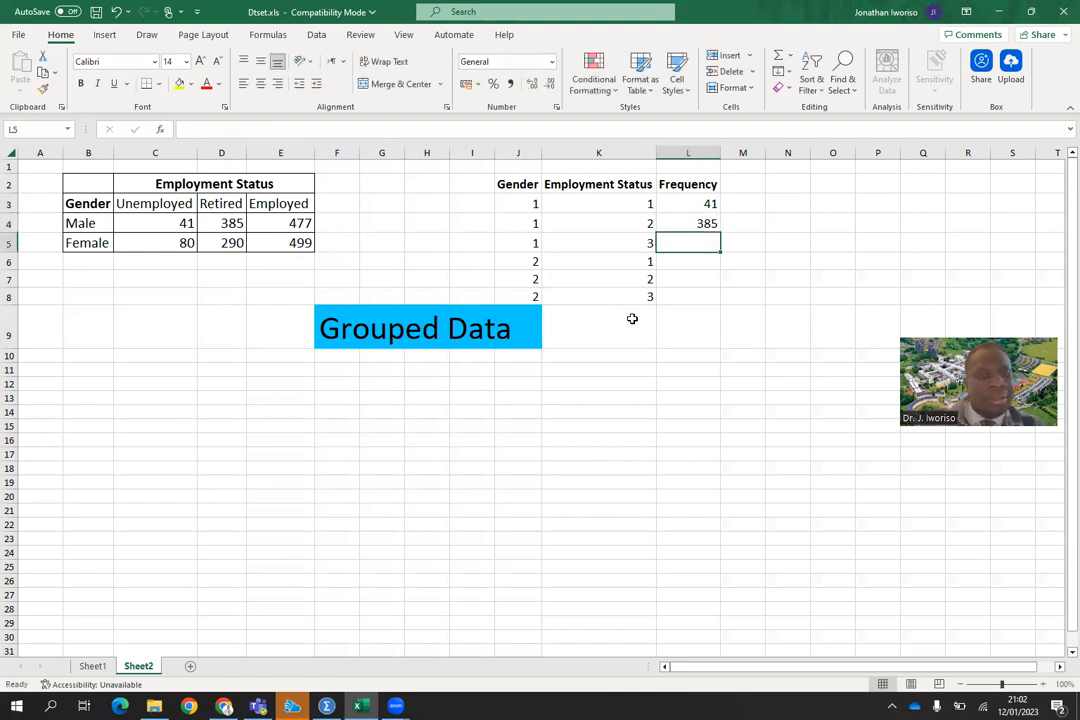
type("477")
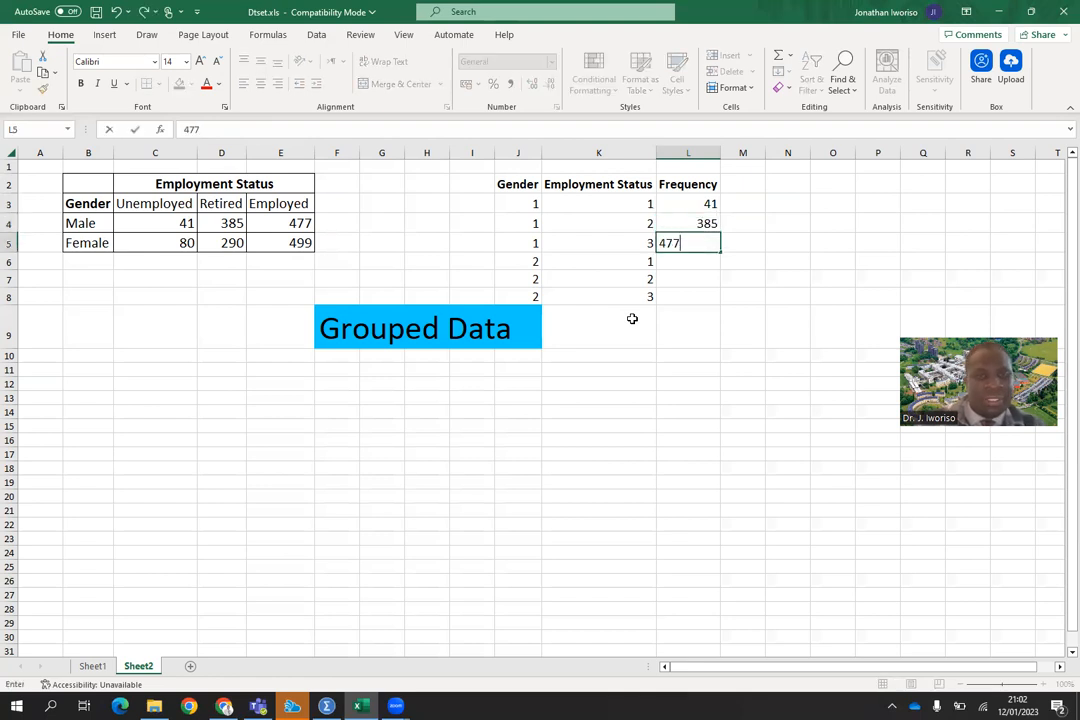
key("Return")
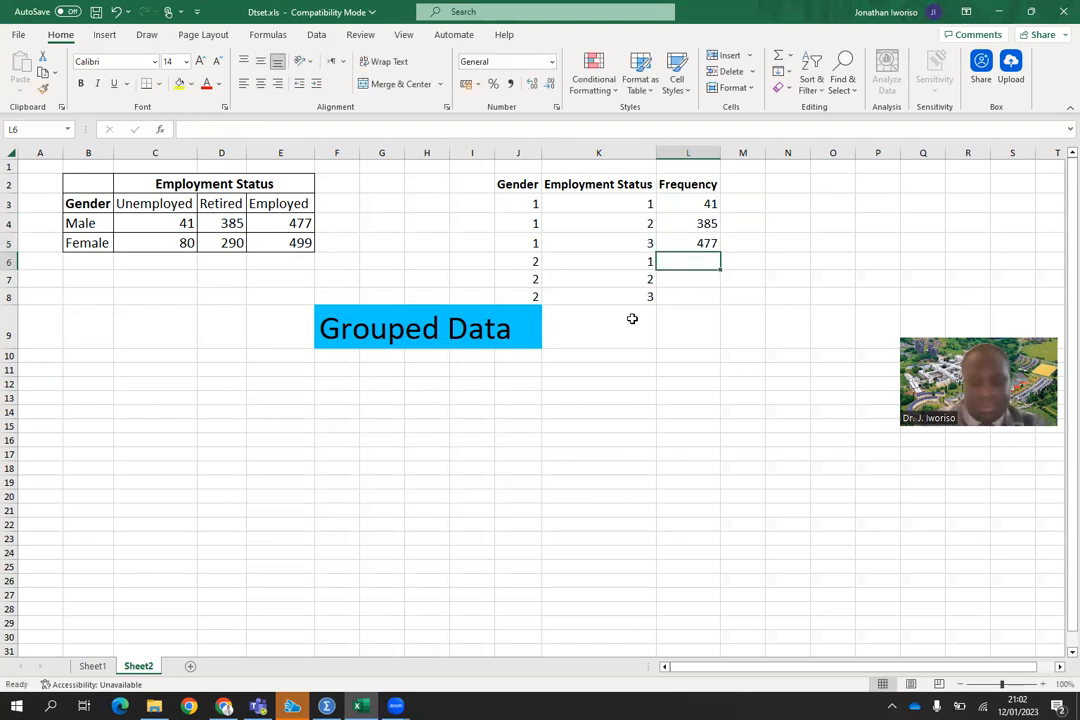
Fill in the female frequencies 80, 290 and 499 in cells L6 to L8
type("80")
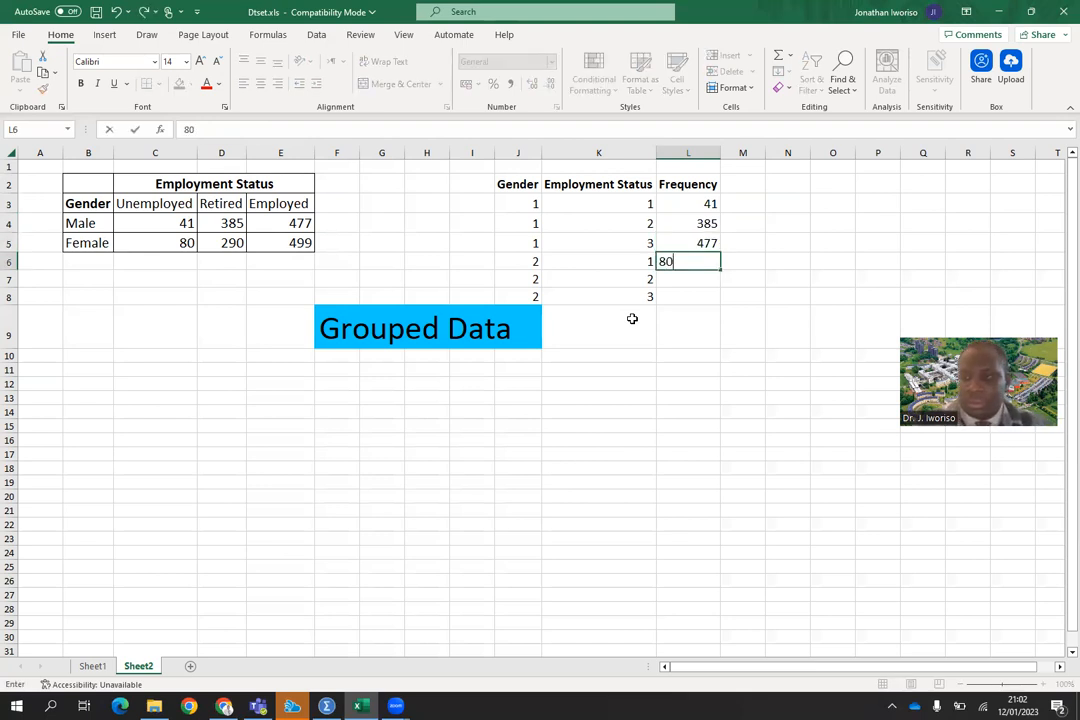
key("Return")
type("290")
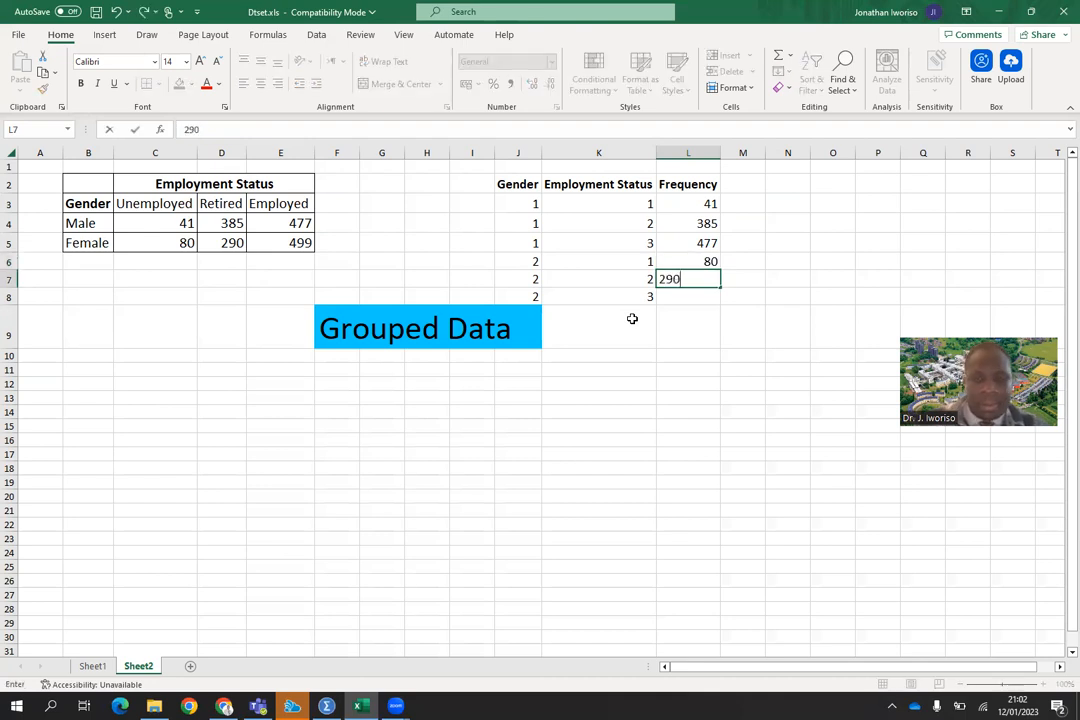
key("Return")
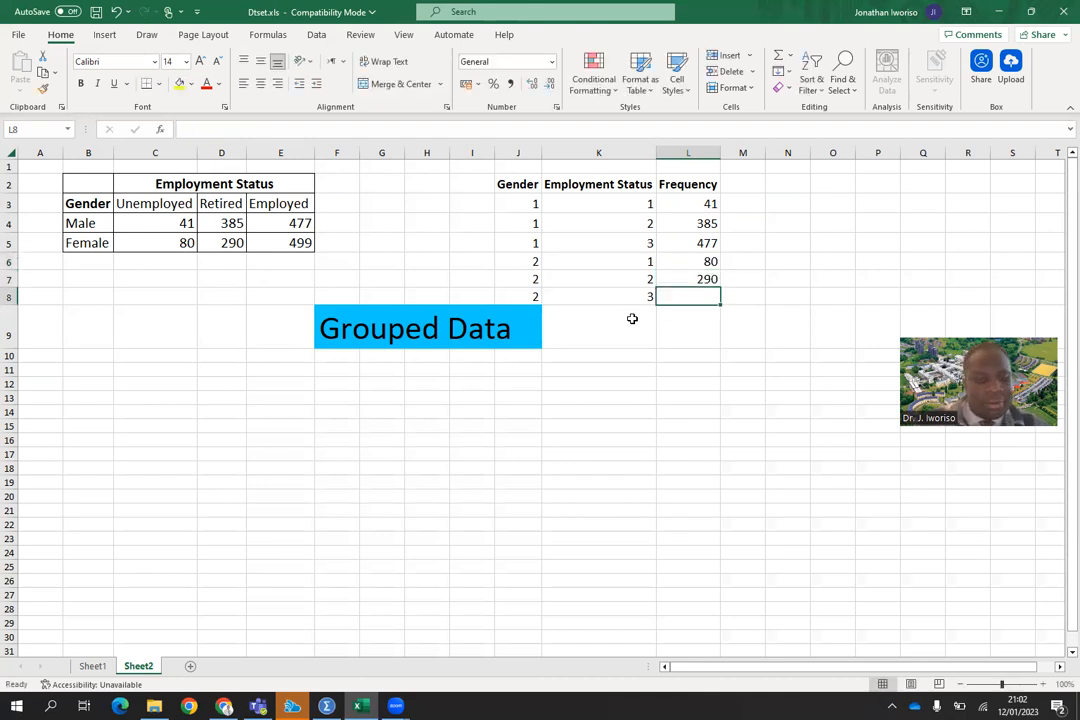
type("499")
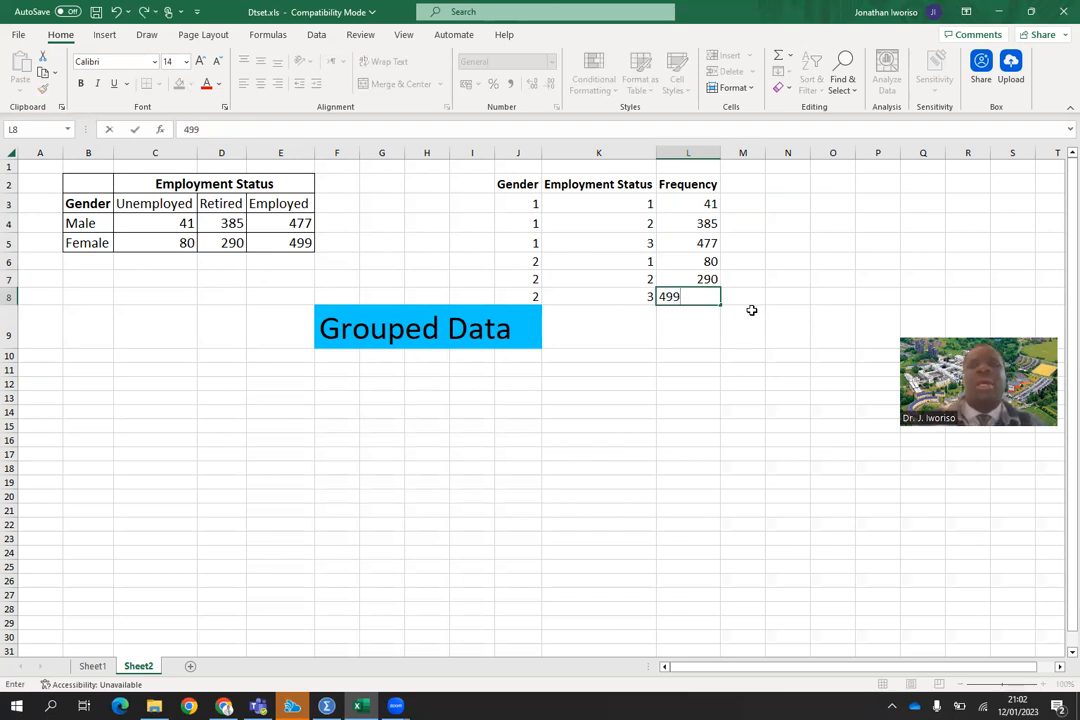
left_click(753, 298)
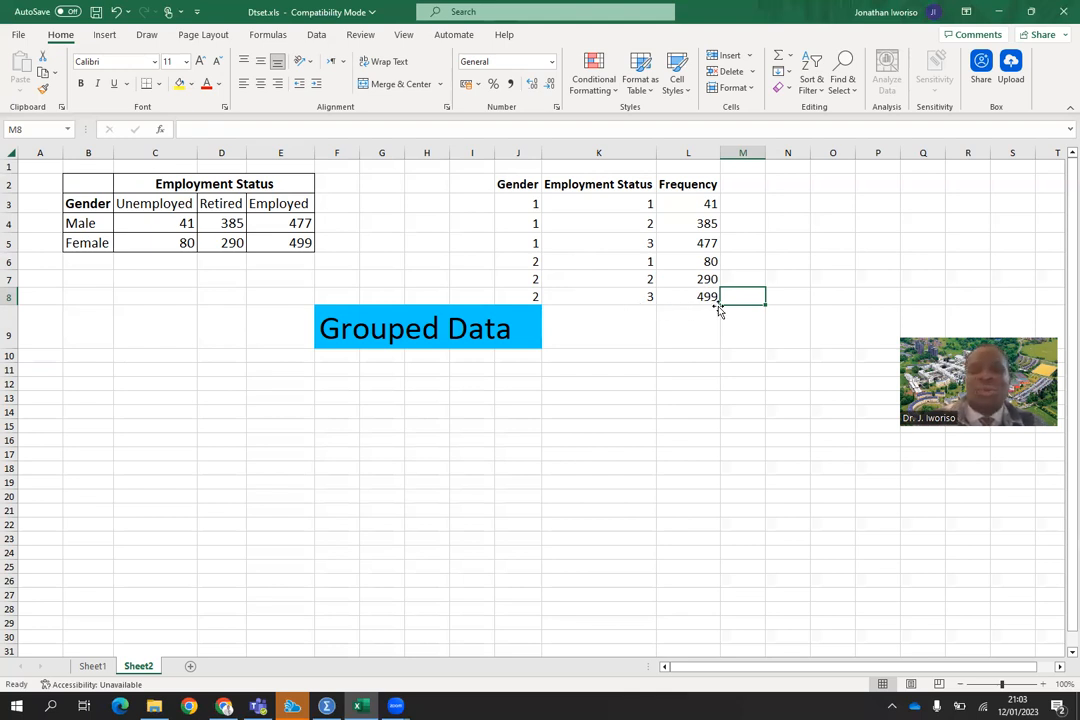
Apply outline and inside borders to the coded Gender, Employment Status and Frequency list in cells J2 to L8
left_click_drag(521, 186, 695, 296)
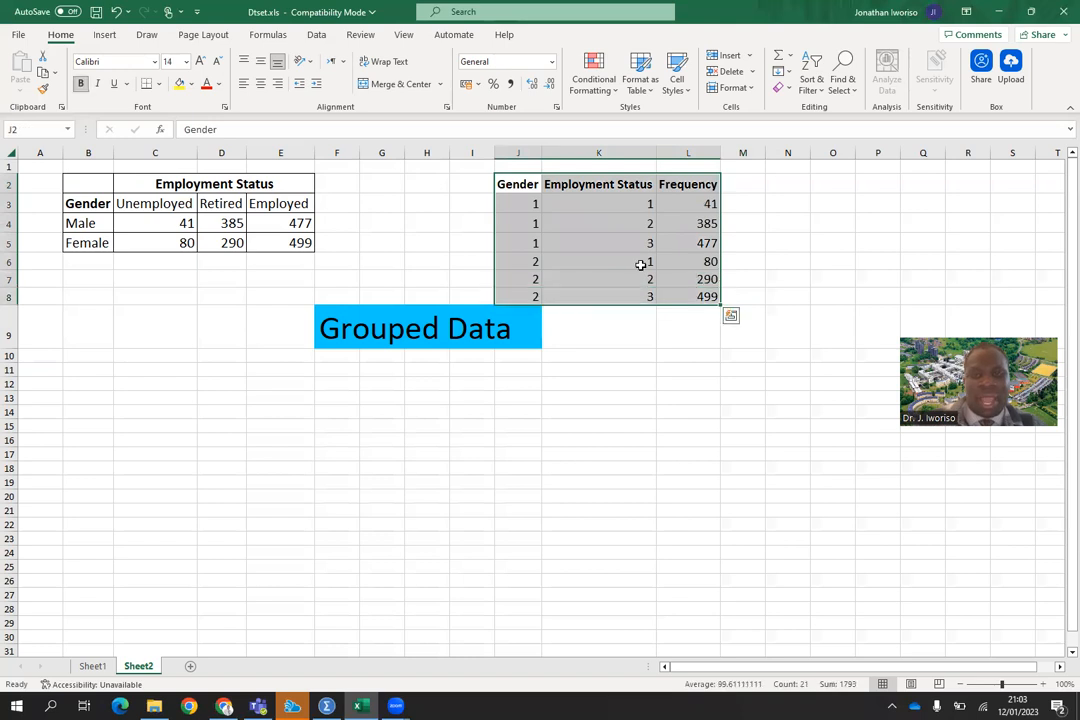
right_click(640, 266)
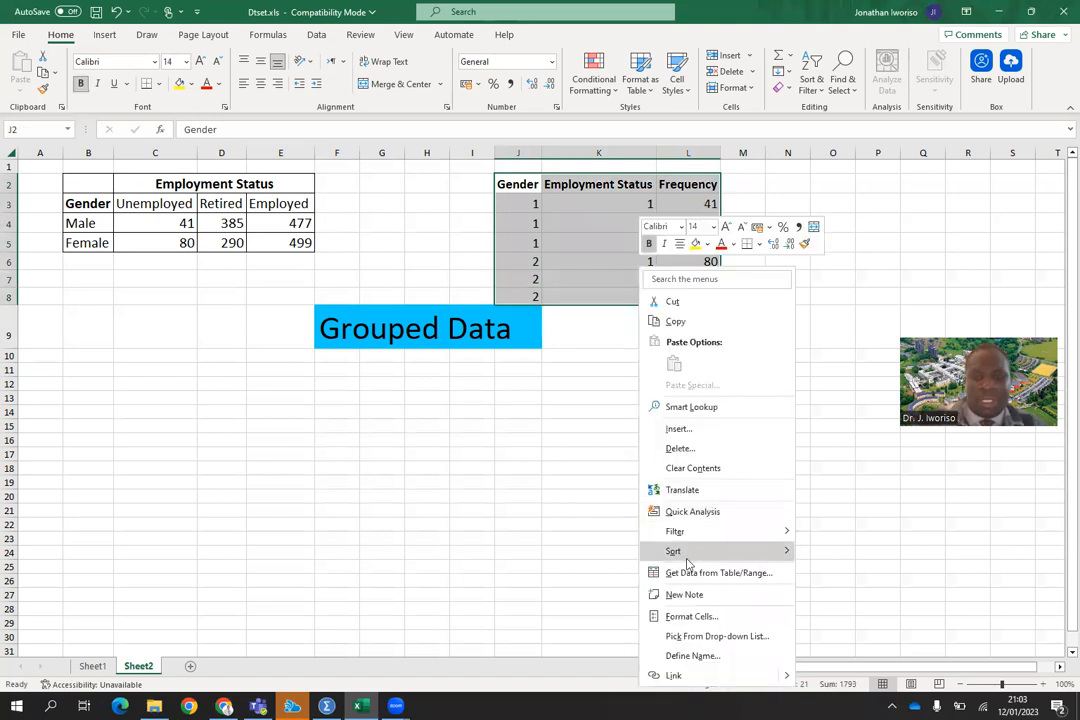
left_click(689, 617)
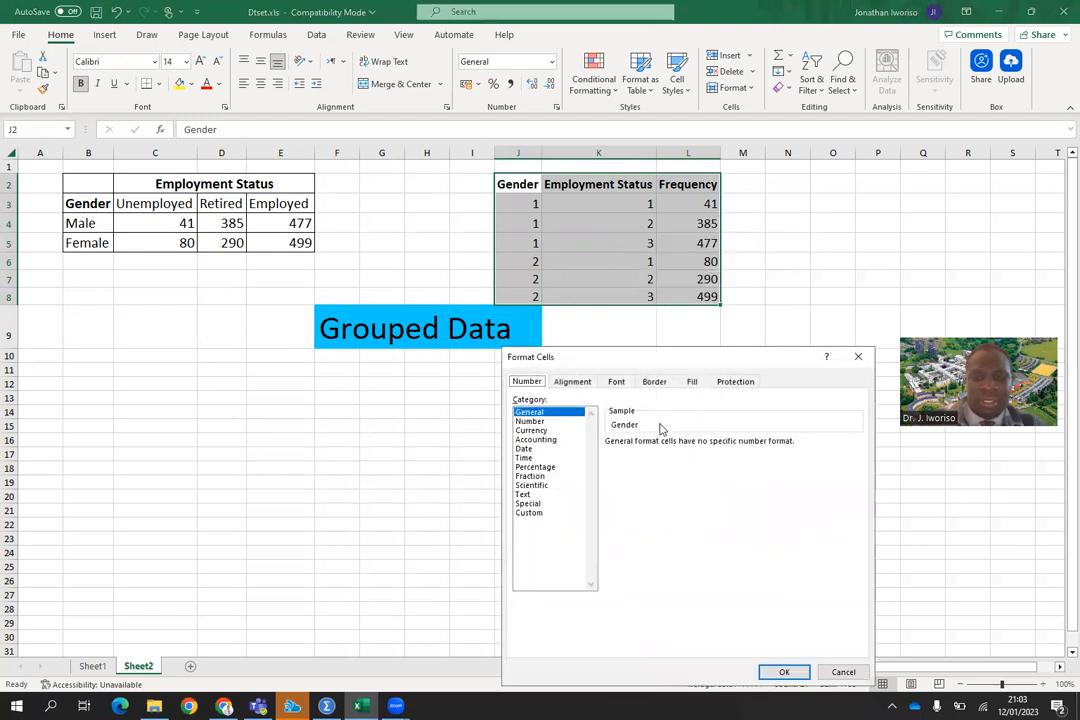
left_click(655, 382)
left_click(698, 422)
left_click(736, 426)
left_click(737, 431)
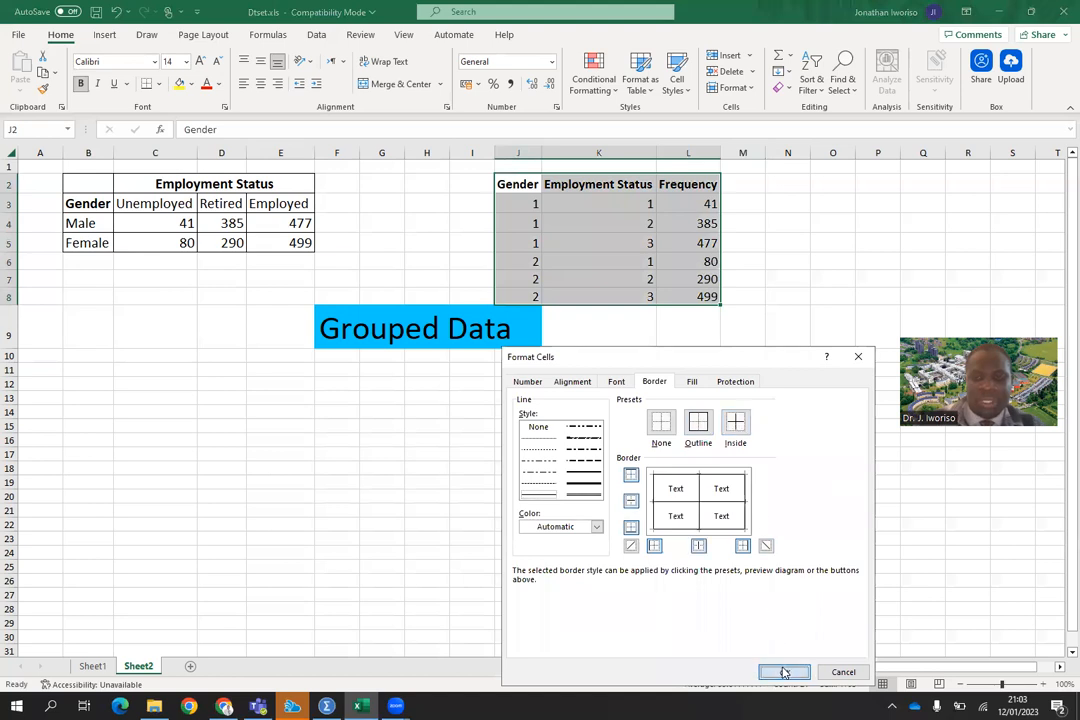
left_click(784, 672)
left_click(745, 441)
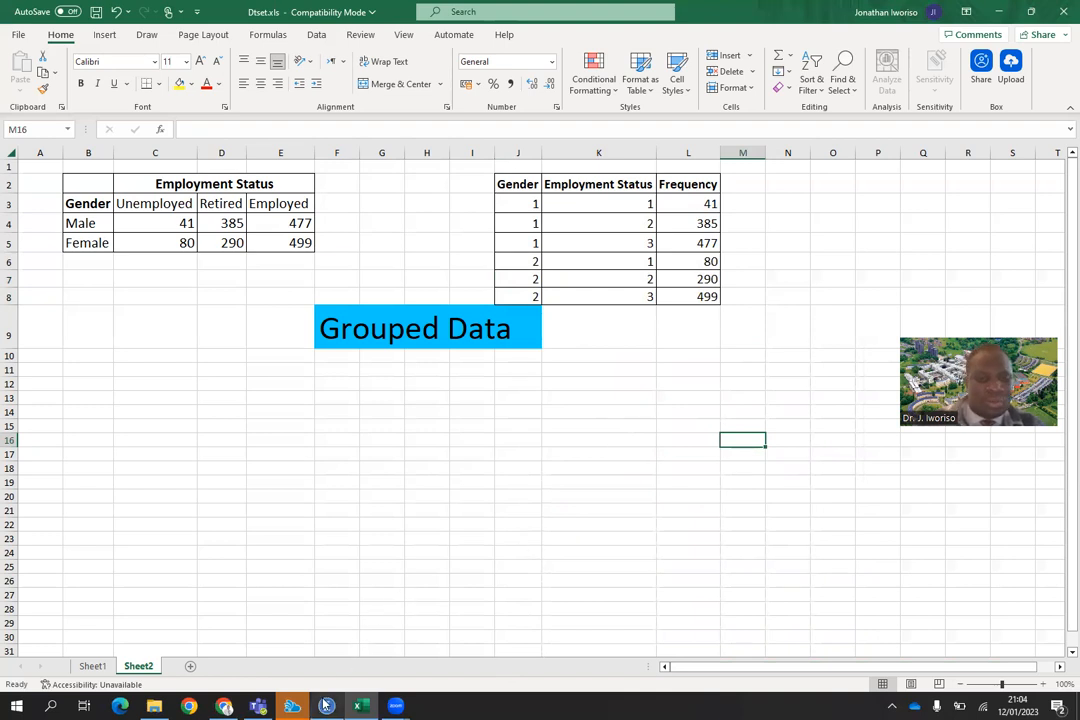
Switch to the empty IBM SPSS Statistics Data Editor and show its Data View
mouse_move(325, 705)
left_click(275, 594)
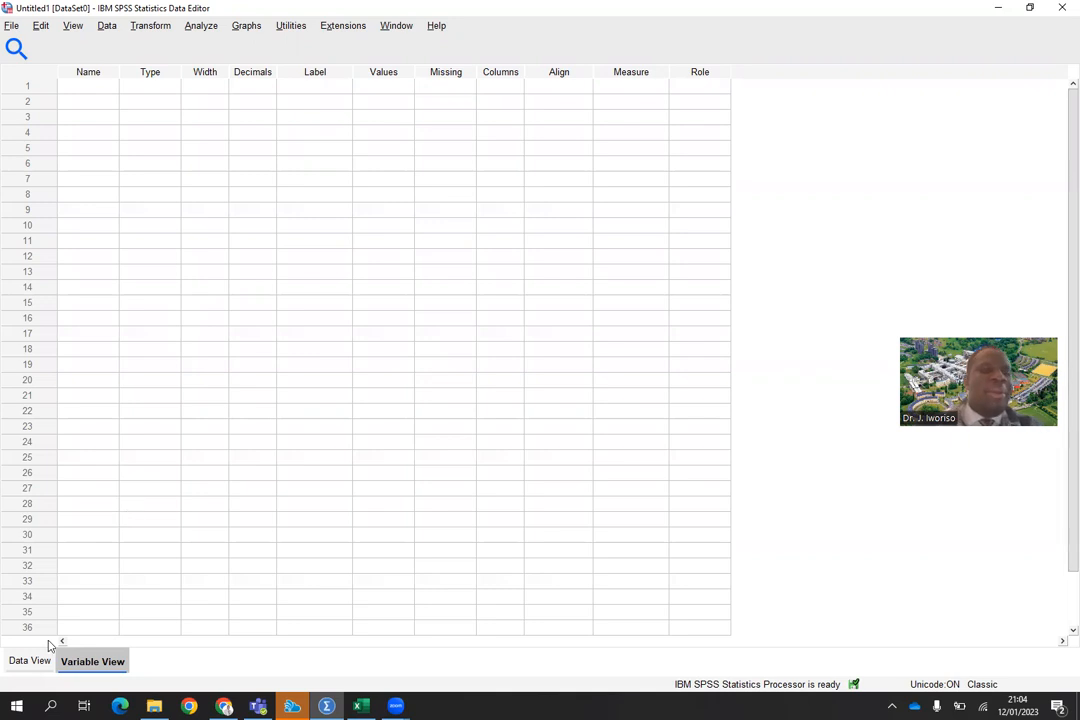
left_click(25, 662)
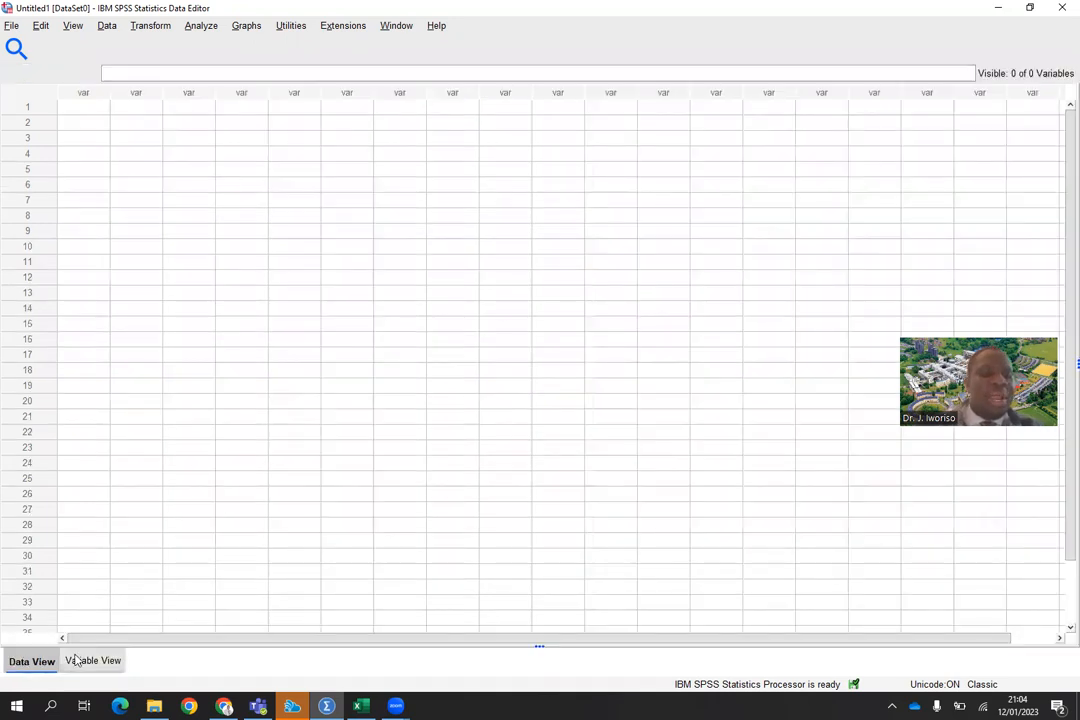
left_click(84, 660)
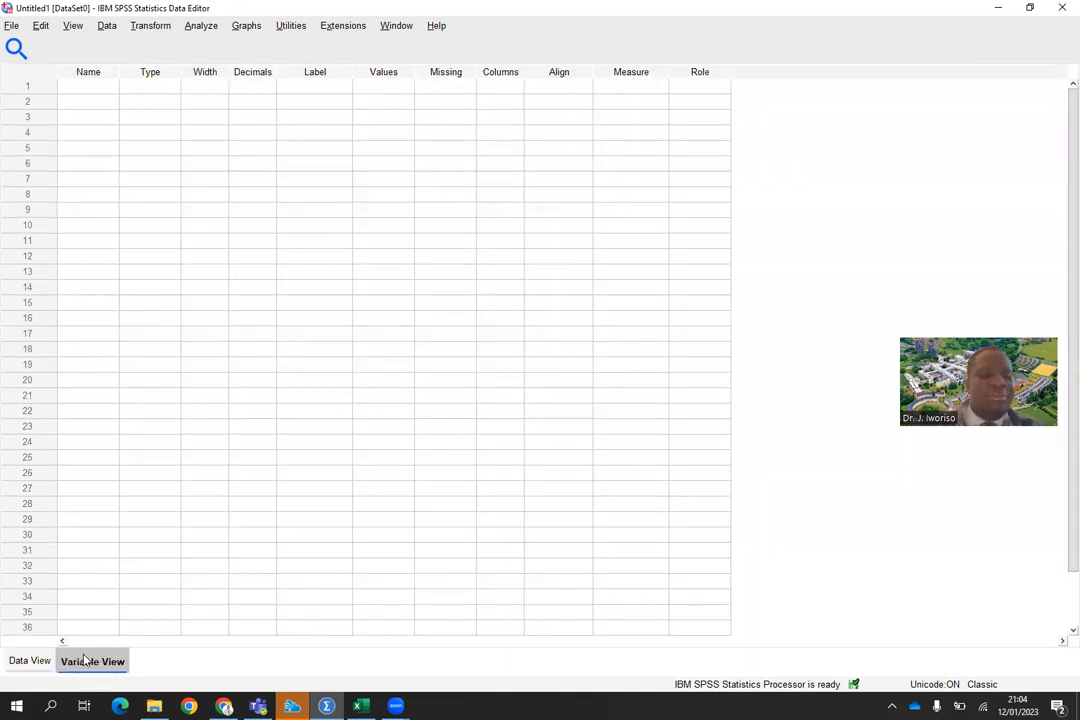
left_click(25, 662)
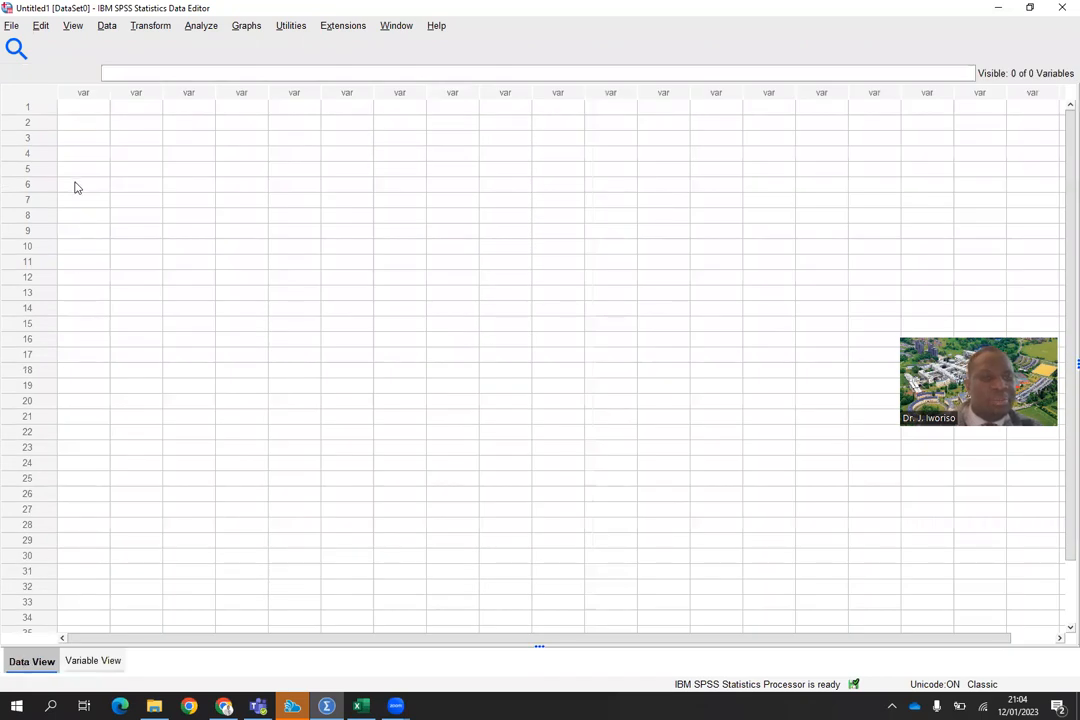
Enter the gender code 1 in rows 1 to 3 of the first data column
left_click(88, 112)
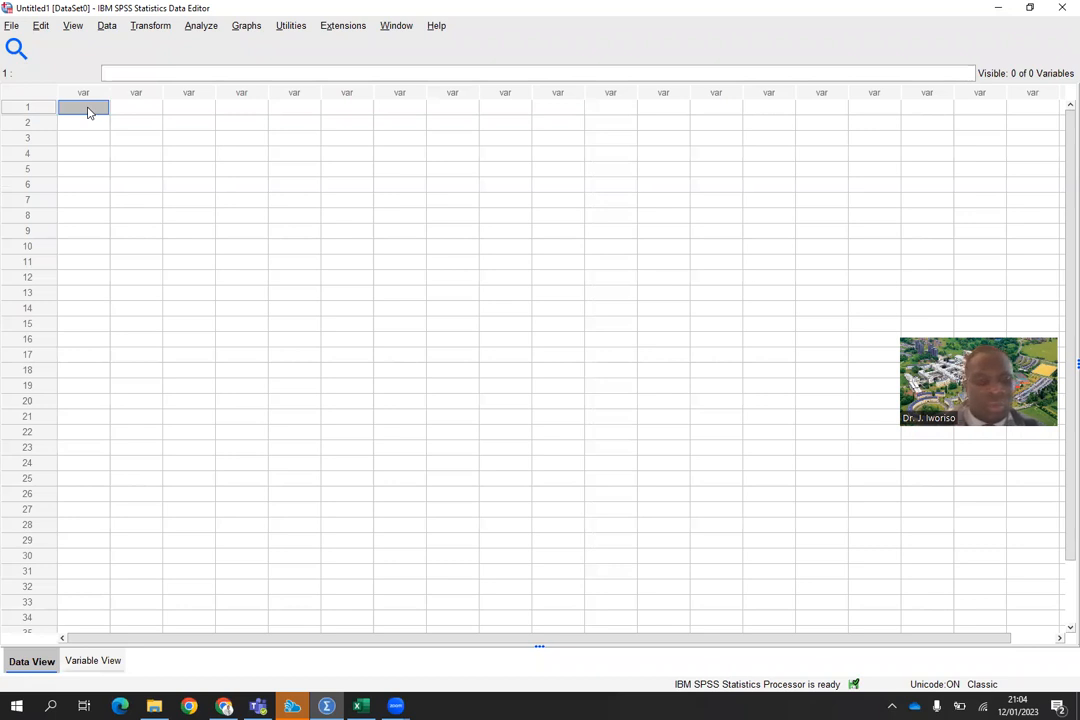
type("1")
key("Return")
type("1")
key("Return")
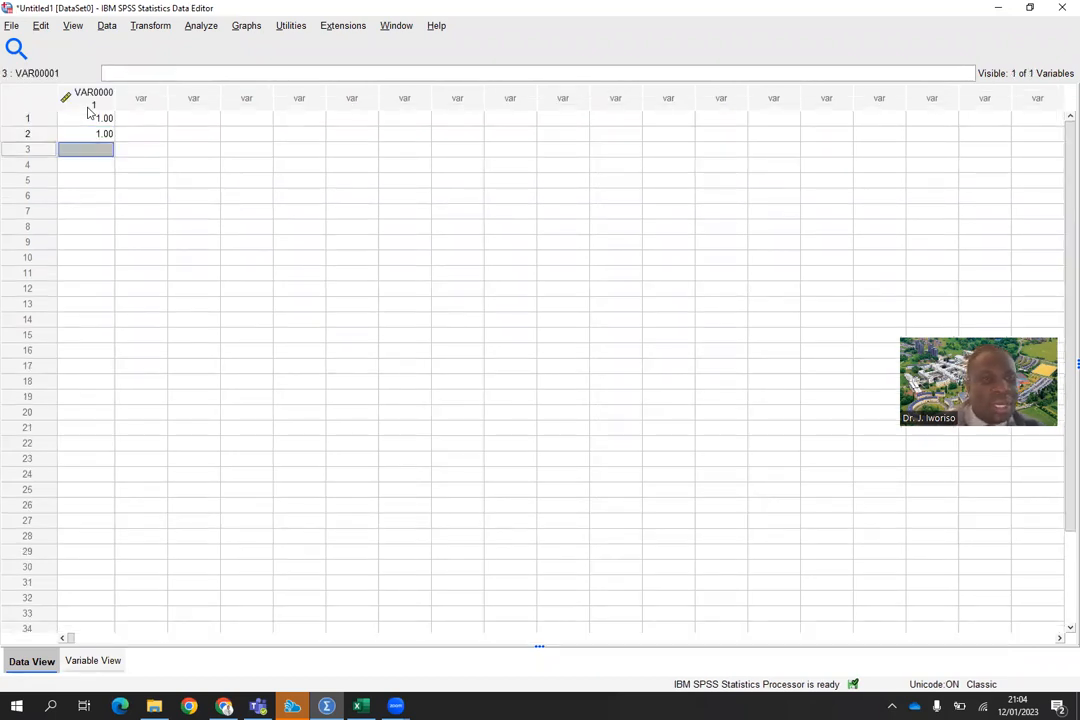
type("1")
key("Return")
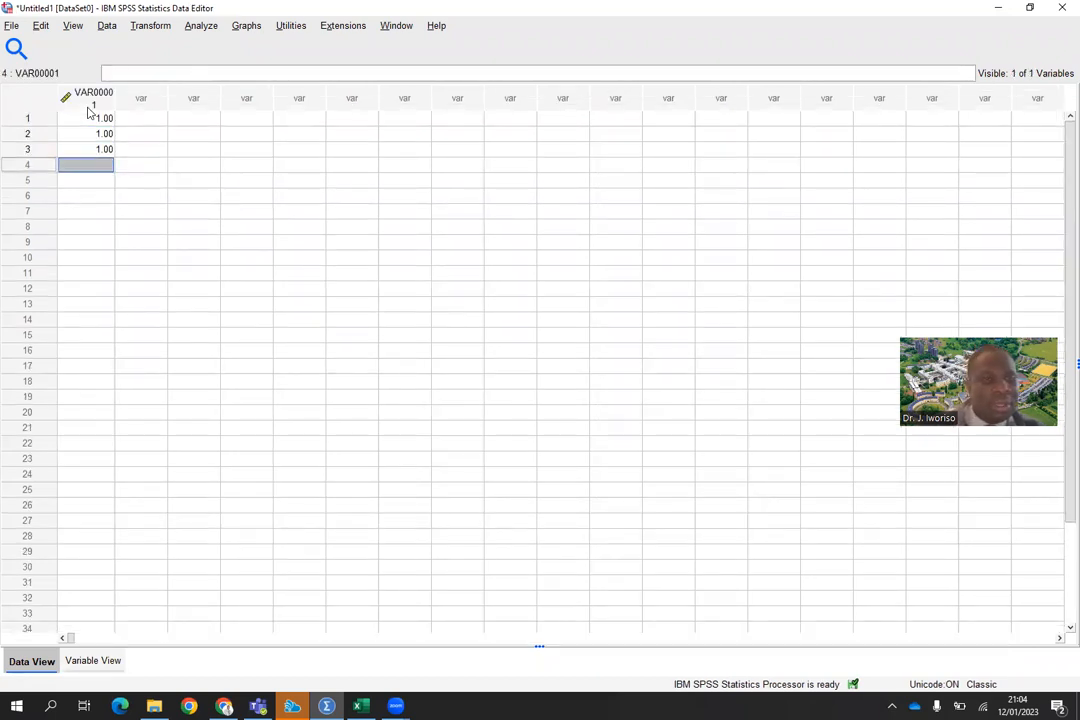
Enter the gender code 2 in rows 4 to 6 of the first data column
type("2")
key("Return")
type("2")
key("Return")
type("2")
key("Return")
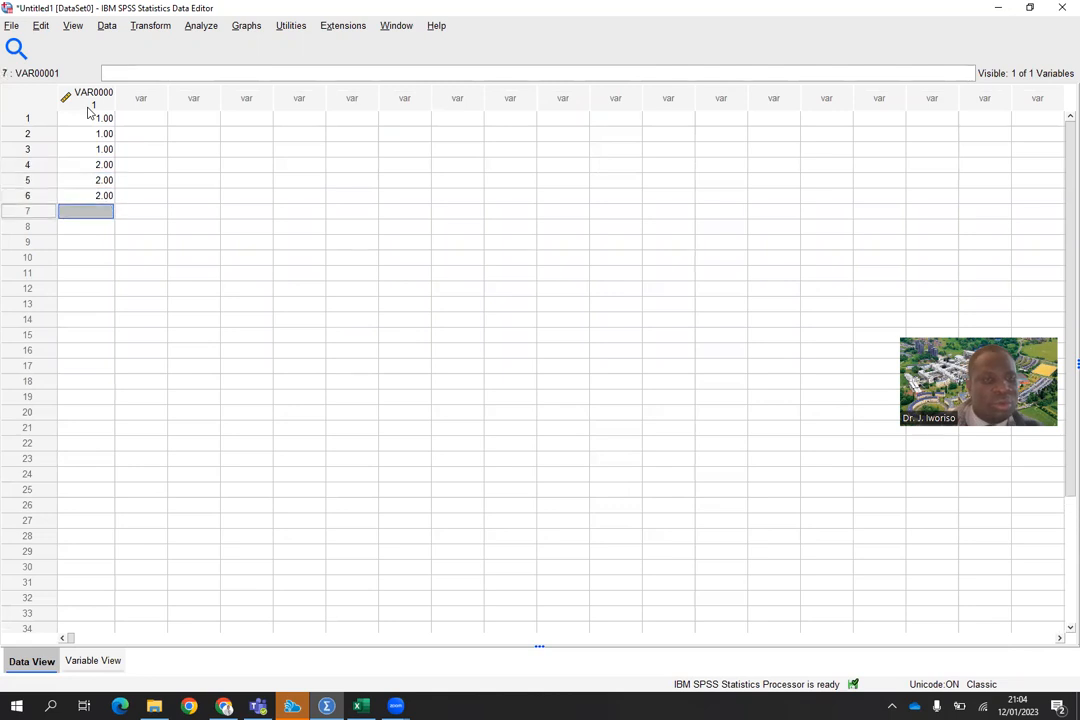
Enter the employment status codes 1, 2 and 3 in rows 1 to 3 of the second data column
left_click(150, 122)
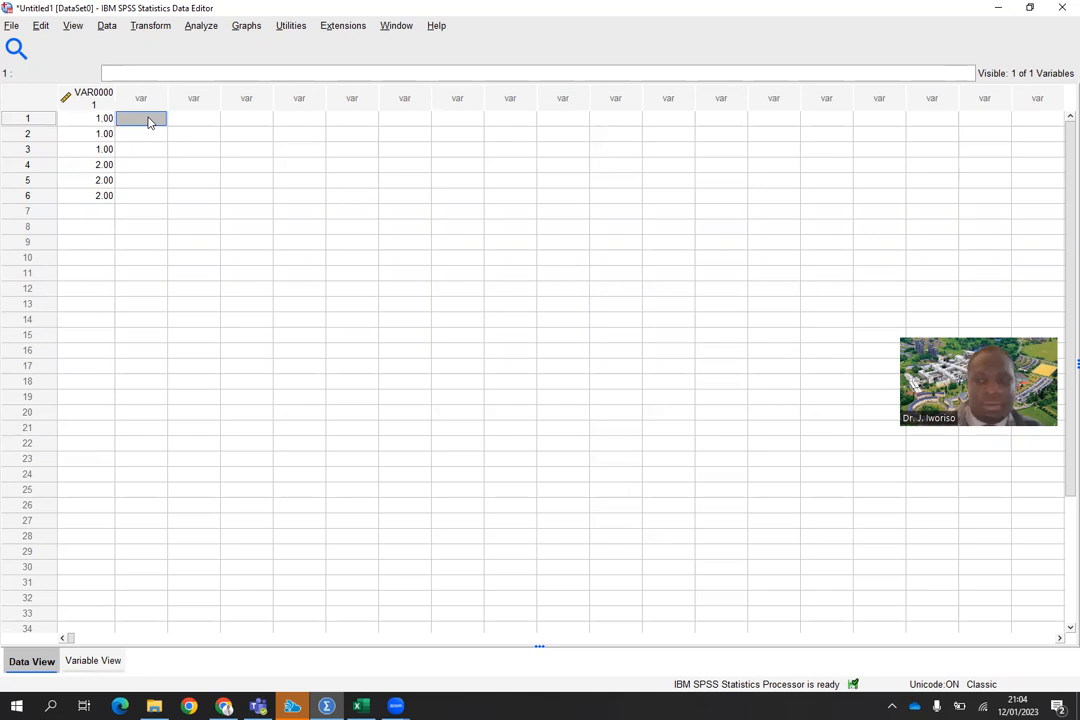
type("1")
key("Return")
type("2")
key("Return")
type("3")
key("Return")
Enter the employment status codes 1, 2 and 3 in rows 4 to 6 of the second data column
type("1")
key("Return")
type("2")
key("Return")
type("3")
key("Return")
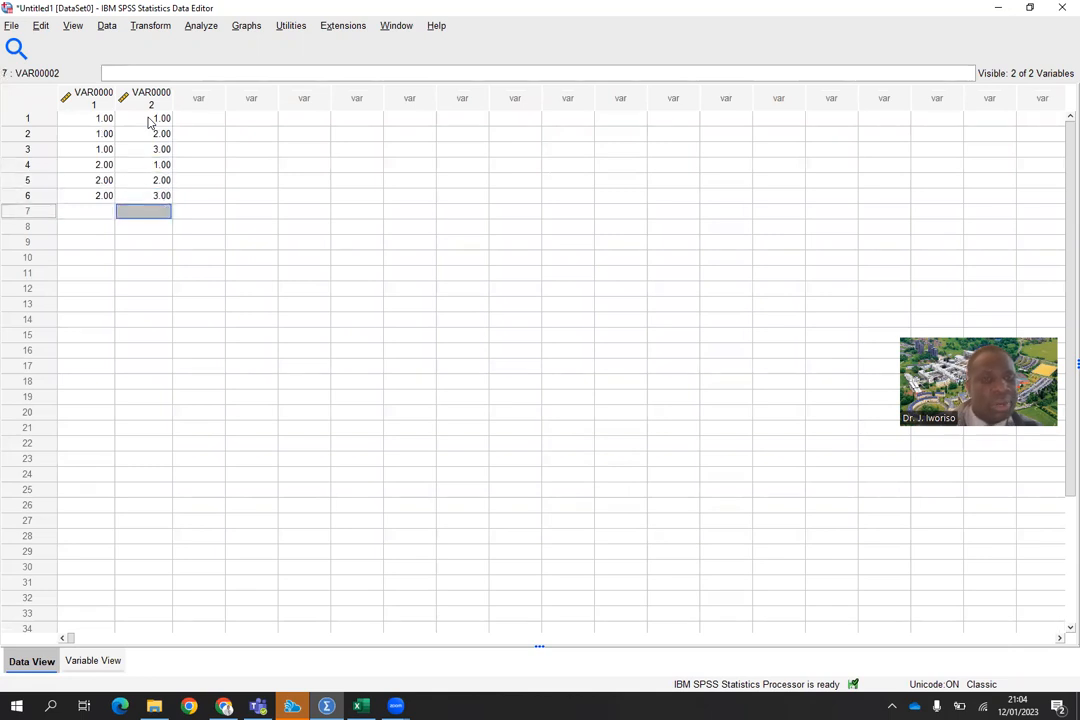
Enter the male frequencies 41, 385 and 477 in rows 1 to 3 of the third column, checking them against the Excel list
left_click(206, 121)
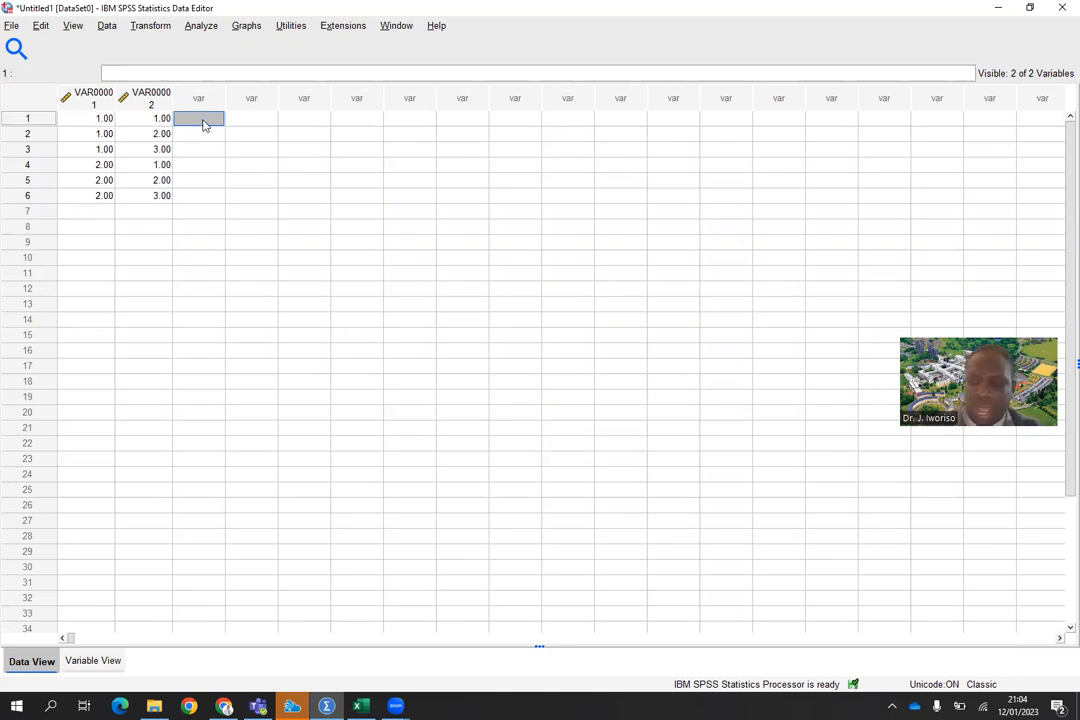
type("41")
key("Return")
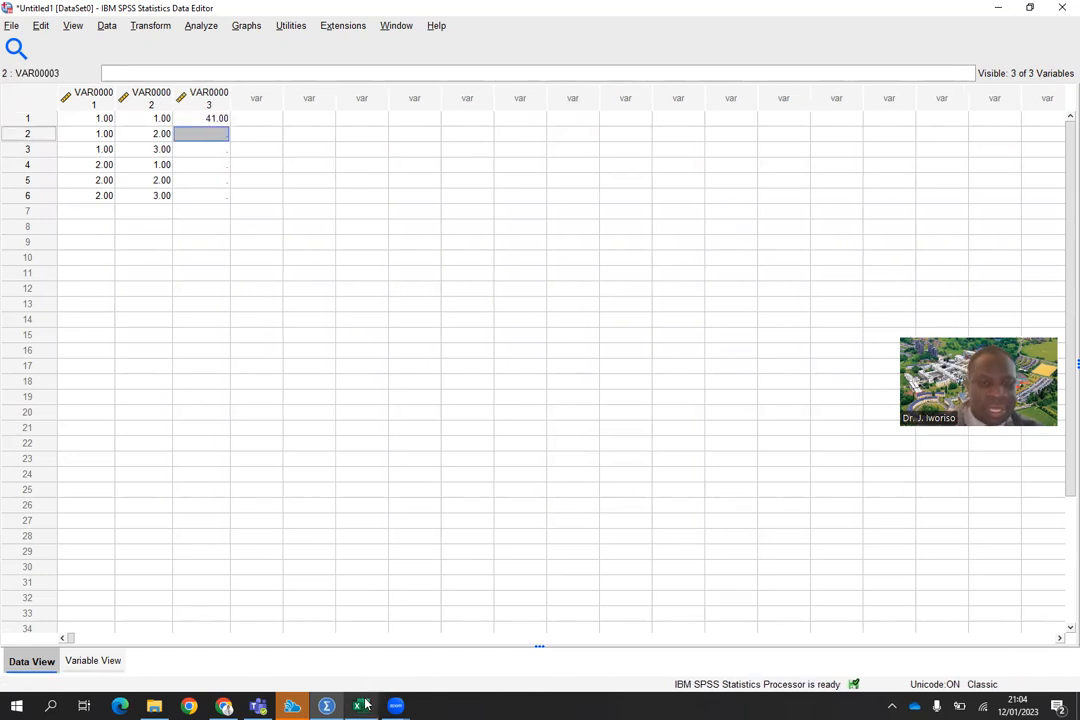
mouse_move(362, 705)
left_click(386, 640)
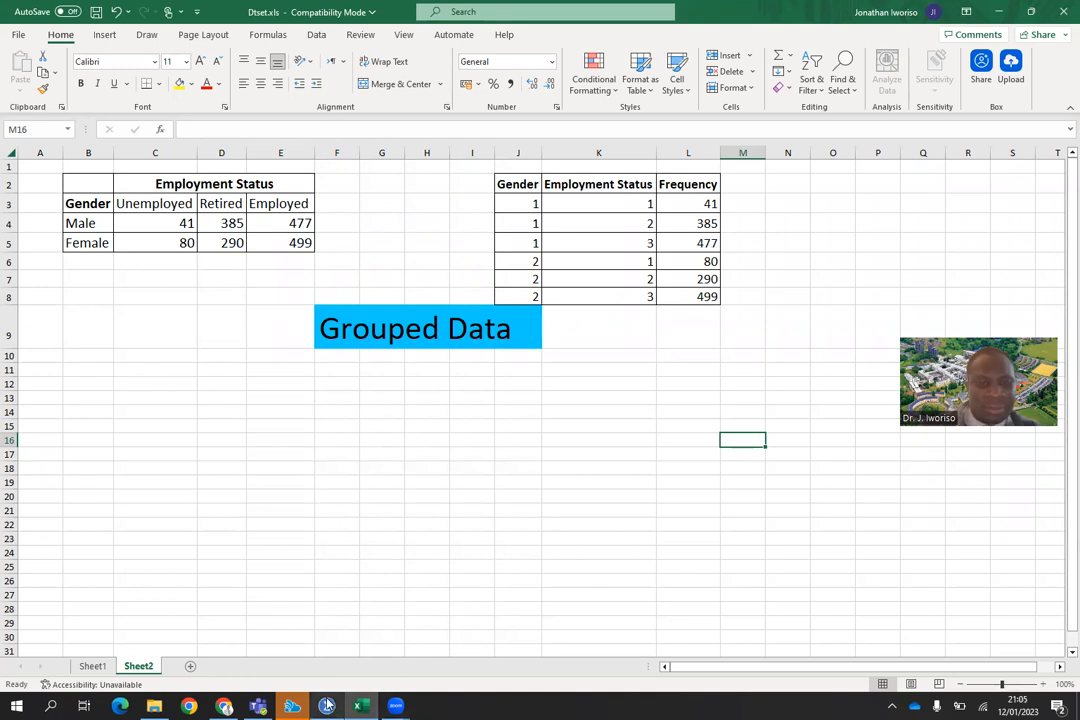
key("alt+Tab")
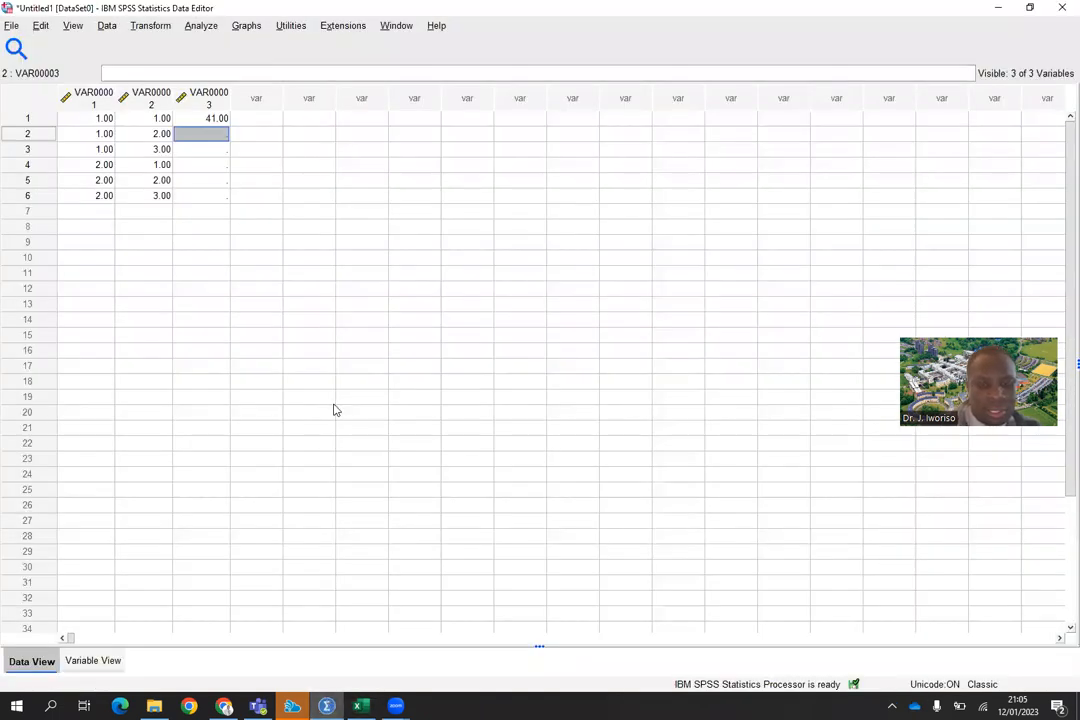
type("385")
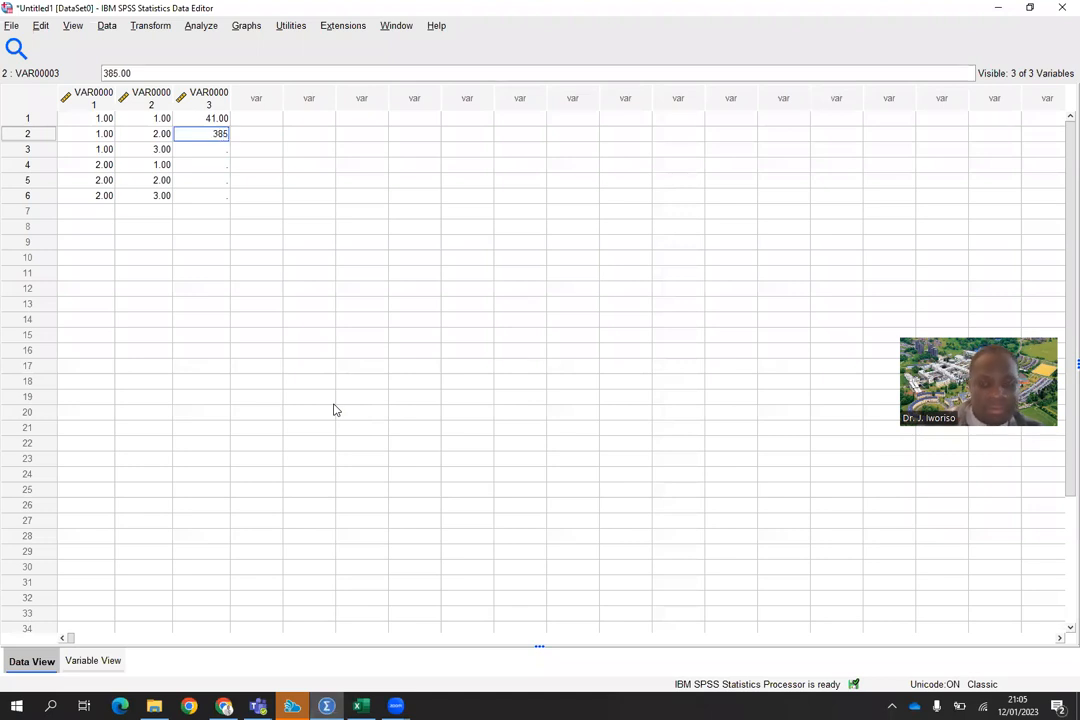
key("Return")
type("477")
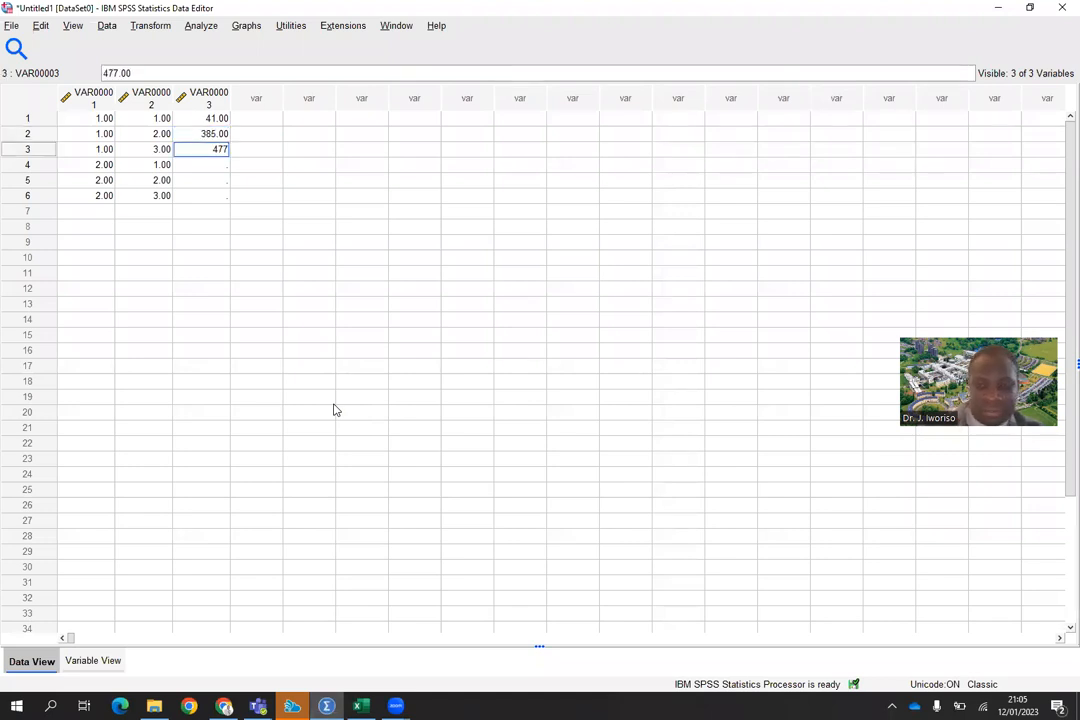
key("Return")
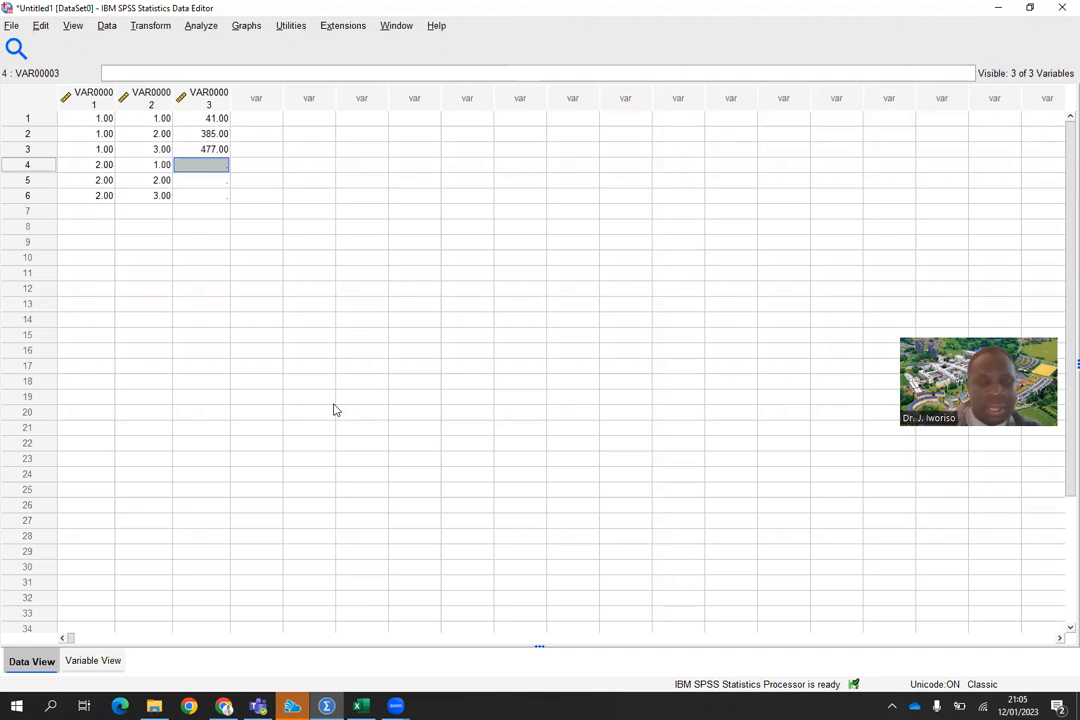
Enter the female frequencies 80, 290 and 499 in rows 4 to 6 of the third data column
type("80")
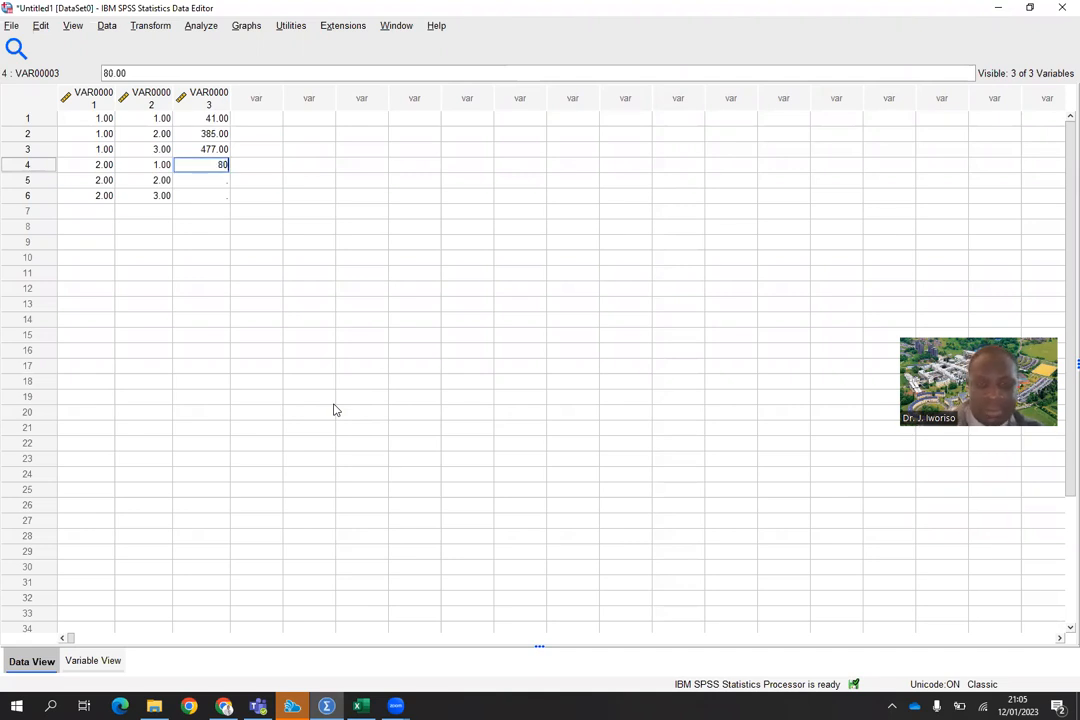
key("Return")
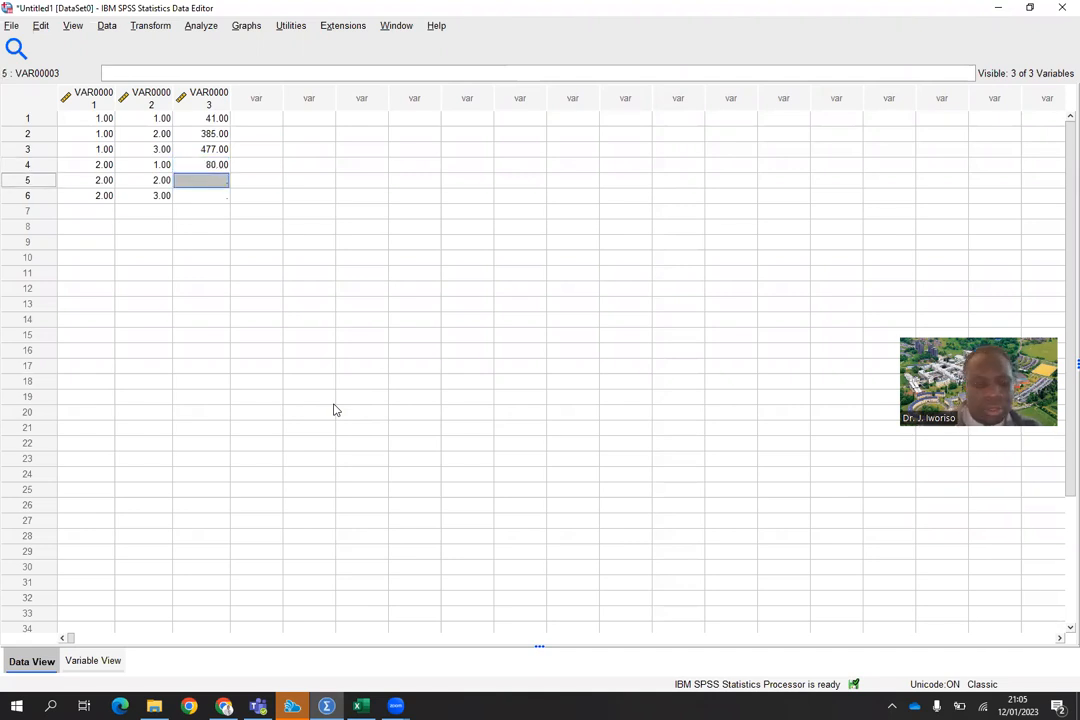
type("290")
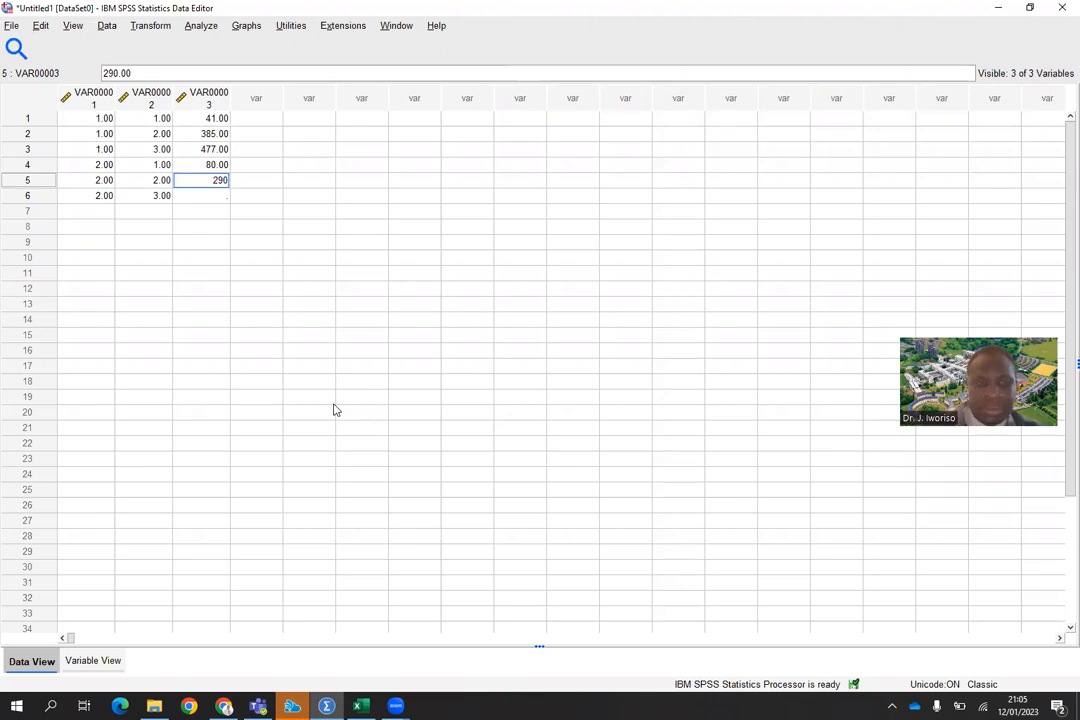
key("Return")
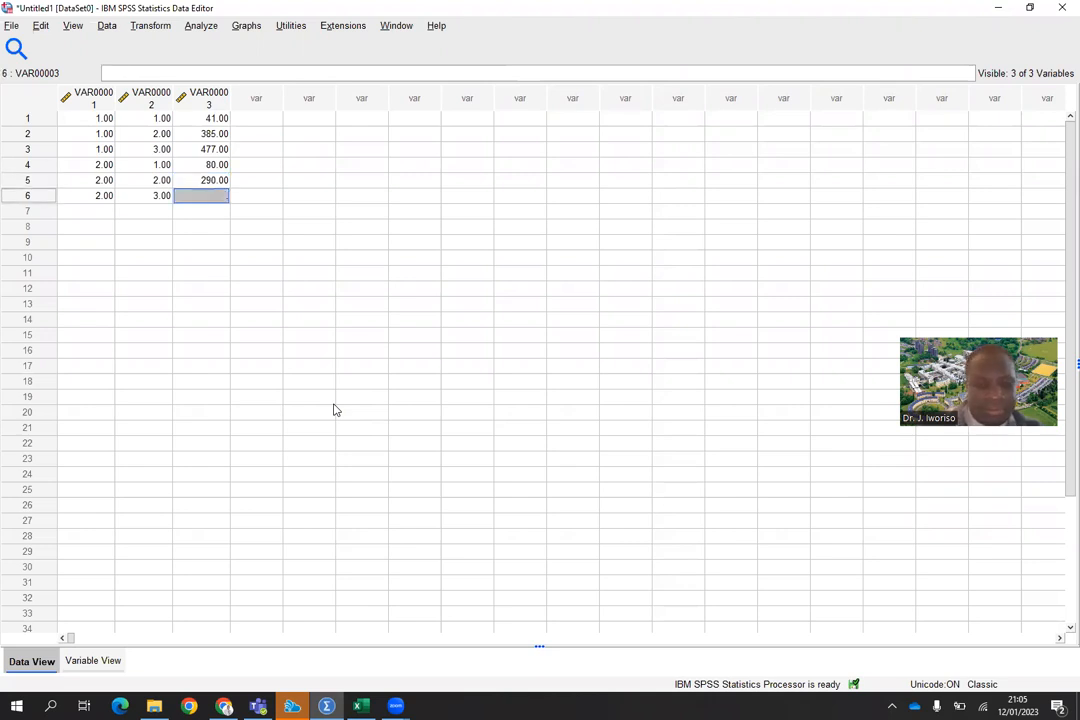
type("499")
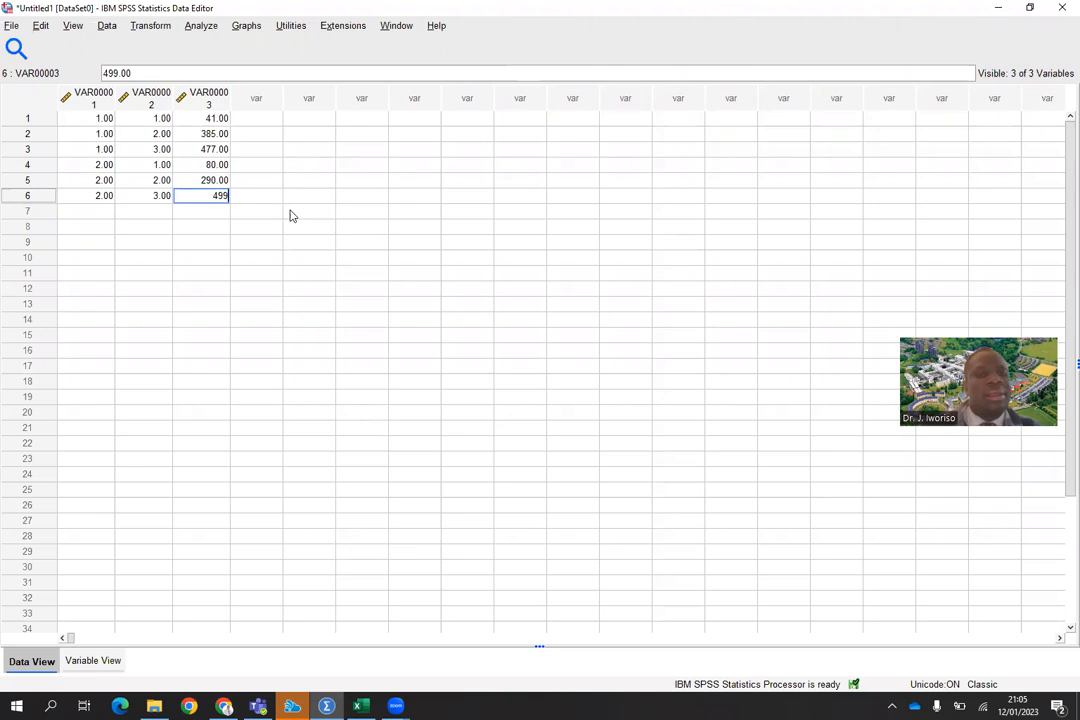
left_click(290, 216)
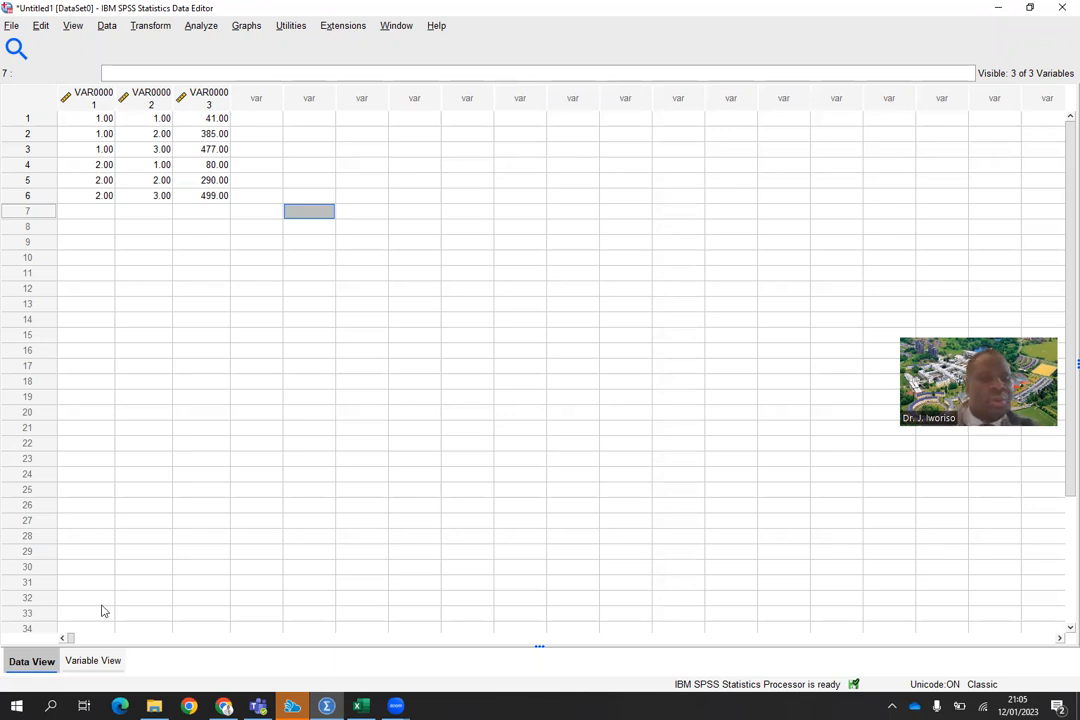
Rename the first variable as Gender in the Variable View
left_click(92, 661)
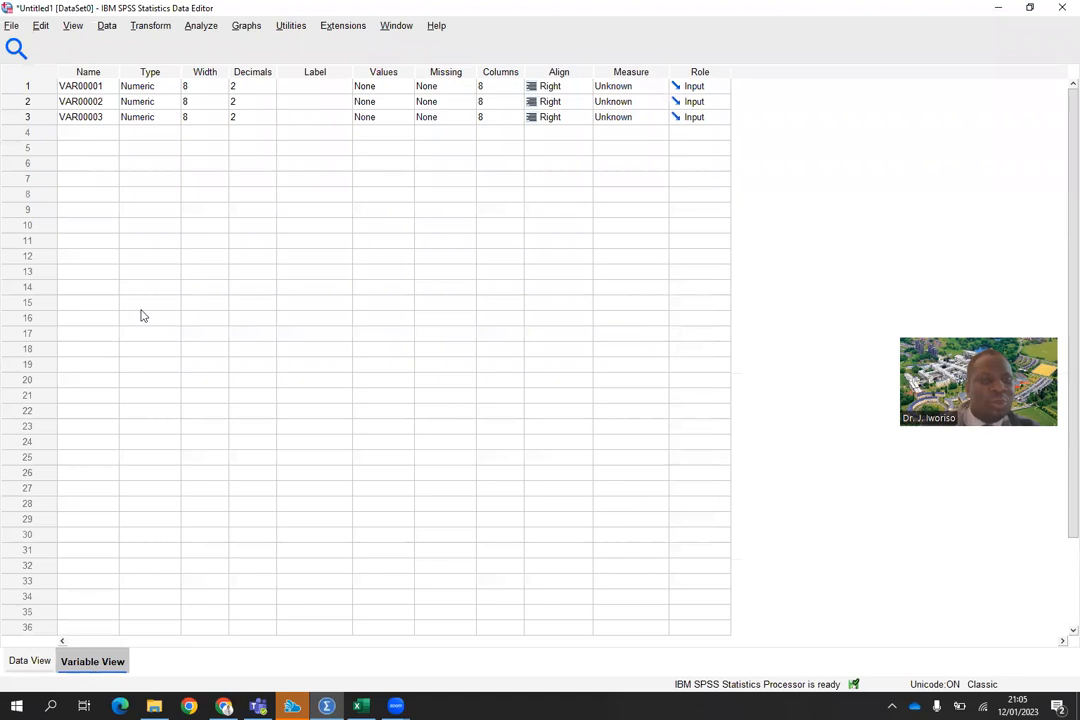
left_click(96, 88)
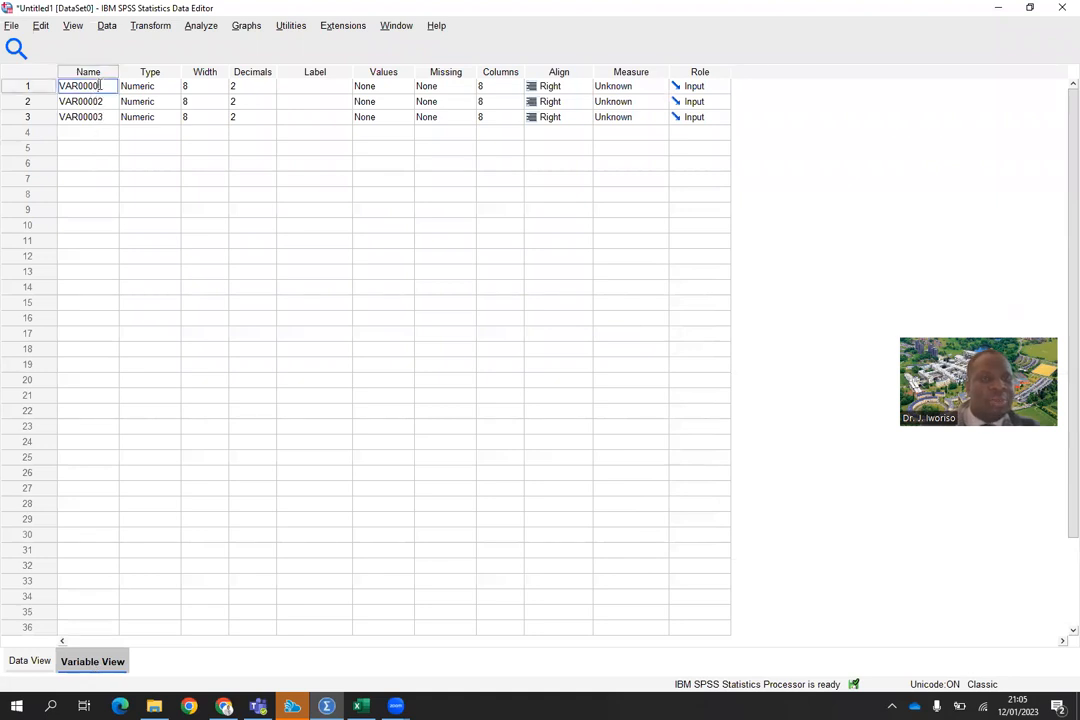
key("BackSpace")
key("BackSpace")
key("BackSpace")
key("BackSpace")
key("BackSpace")
key("BackSpace")
key("BackSpace")
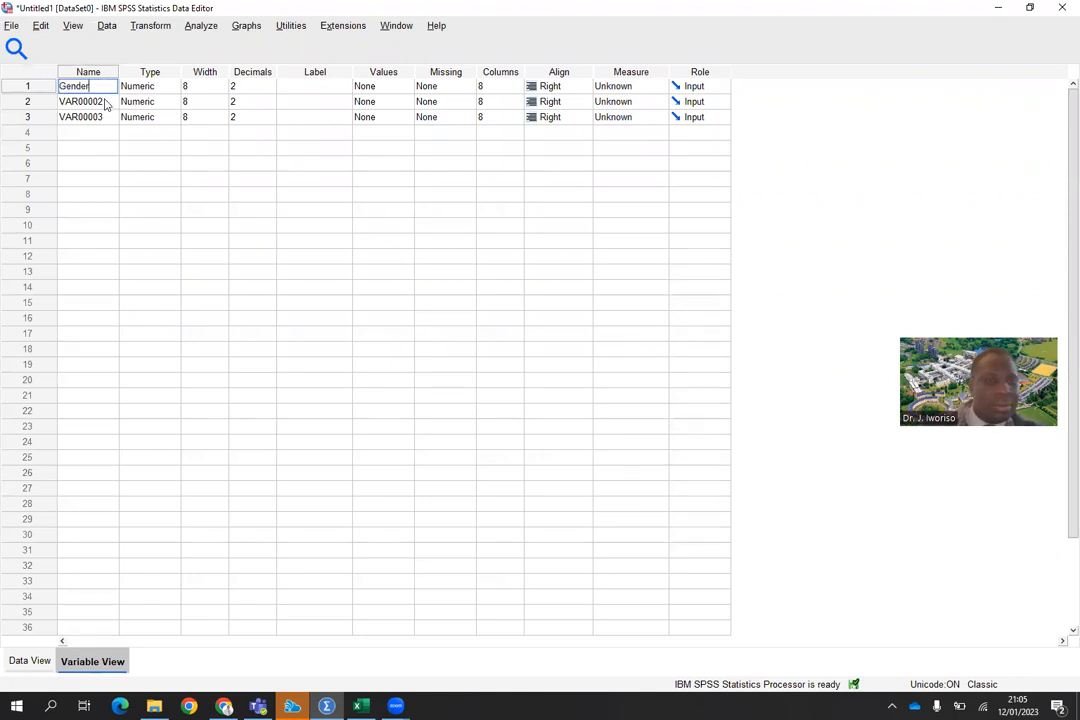
Rename the second variable as Employment_satus
left_click(110, 101)
key("BackSpace")
key("BackSpace")
key("BackSpace")
key("BackSpace")
key("BackSpace")
key("BackSpace")
key("BackSpace")
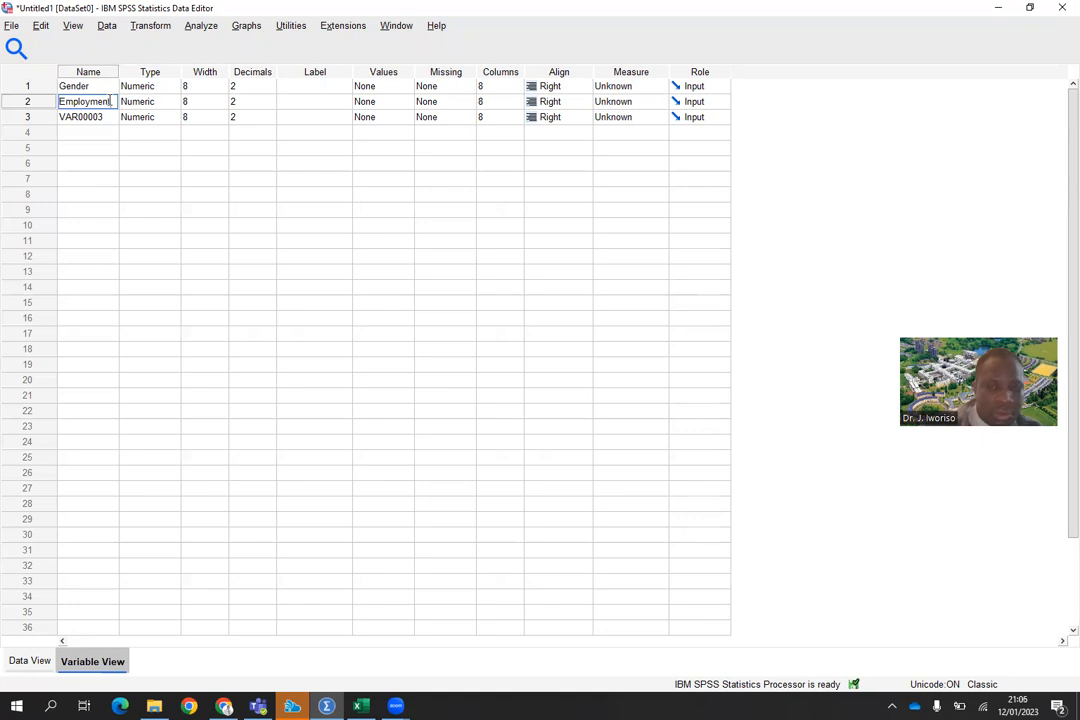
type("Employment_sat")
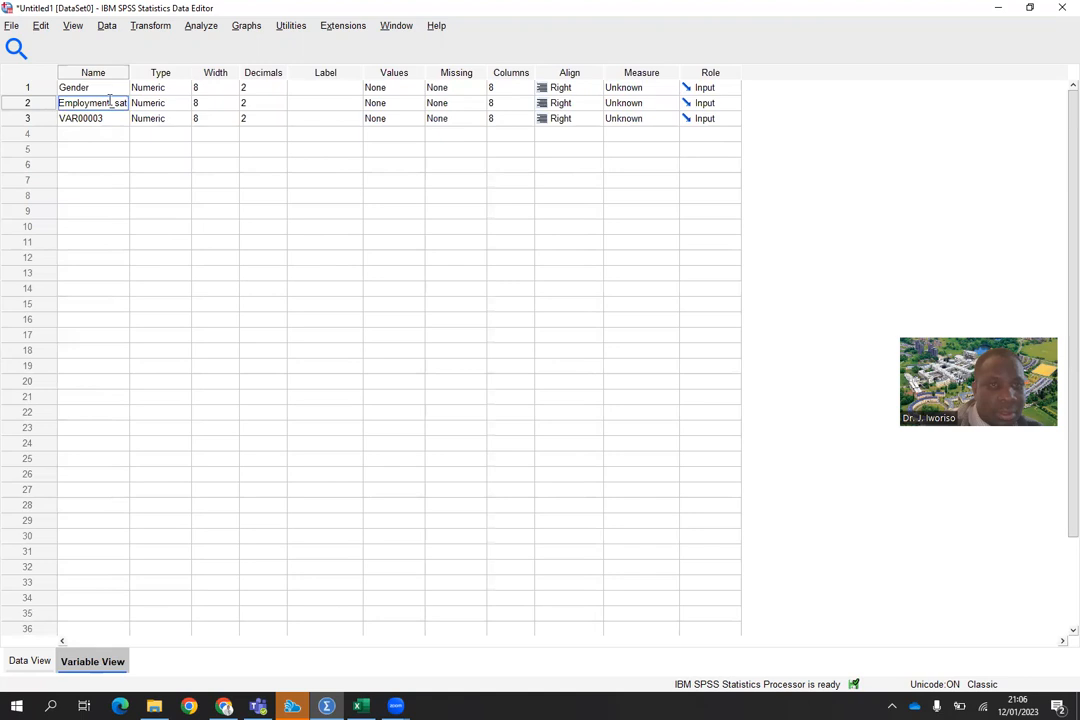
type("i")
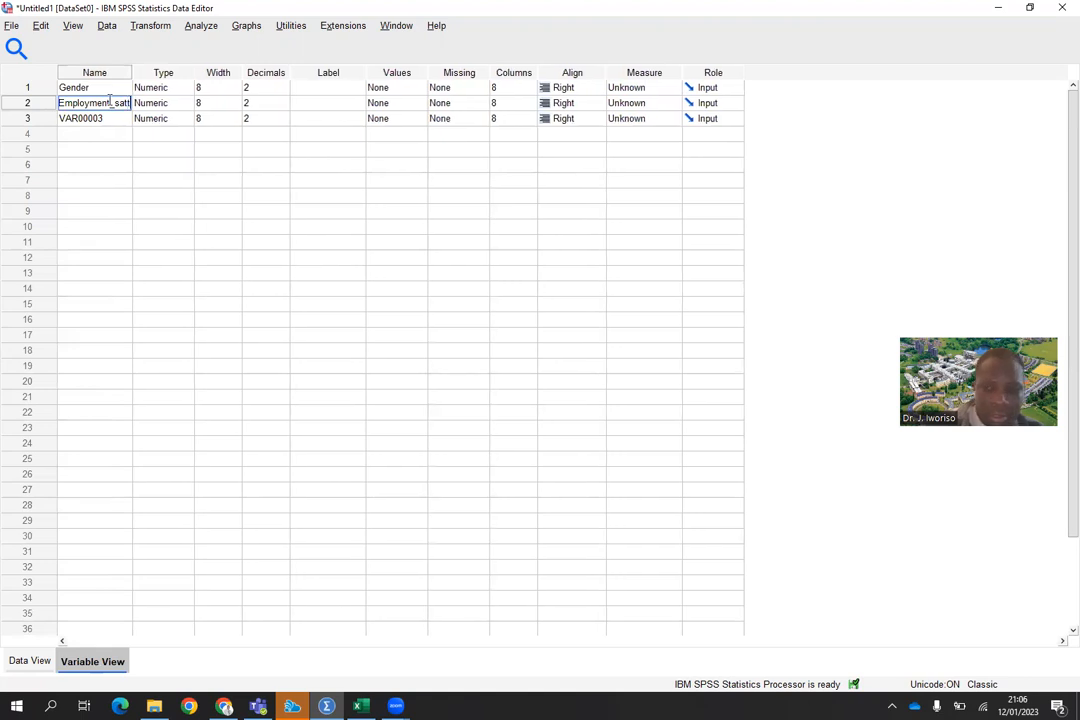
key("BackSpace")
type("us")
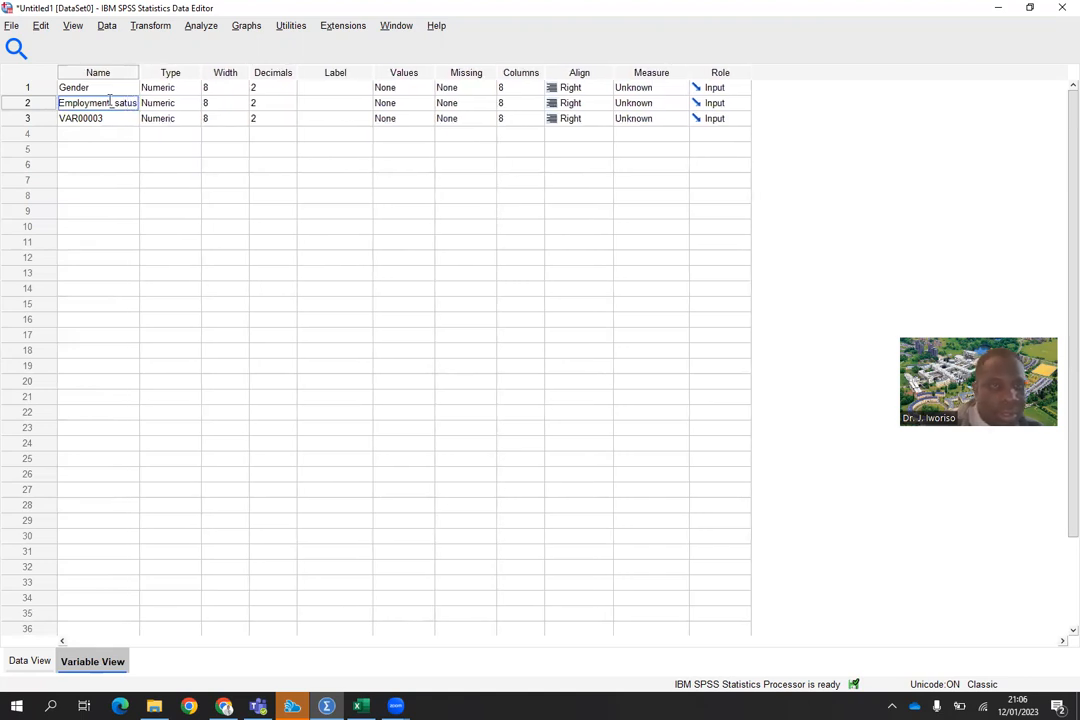
Rename the third variable as Frequency
key("BackSpace")
key("BackSpace")
key("BackSpace")
key("BackSpace")
key("BackSpace")
key("BackSpace")
key("BackSpace")
key("BackSpace")
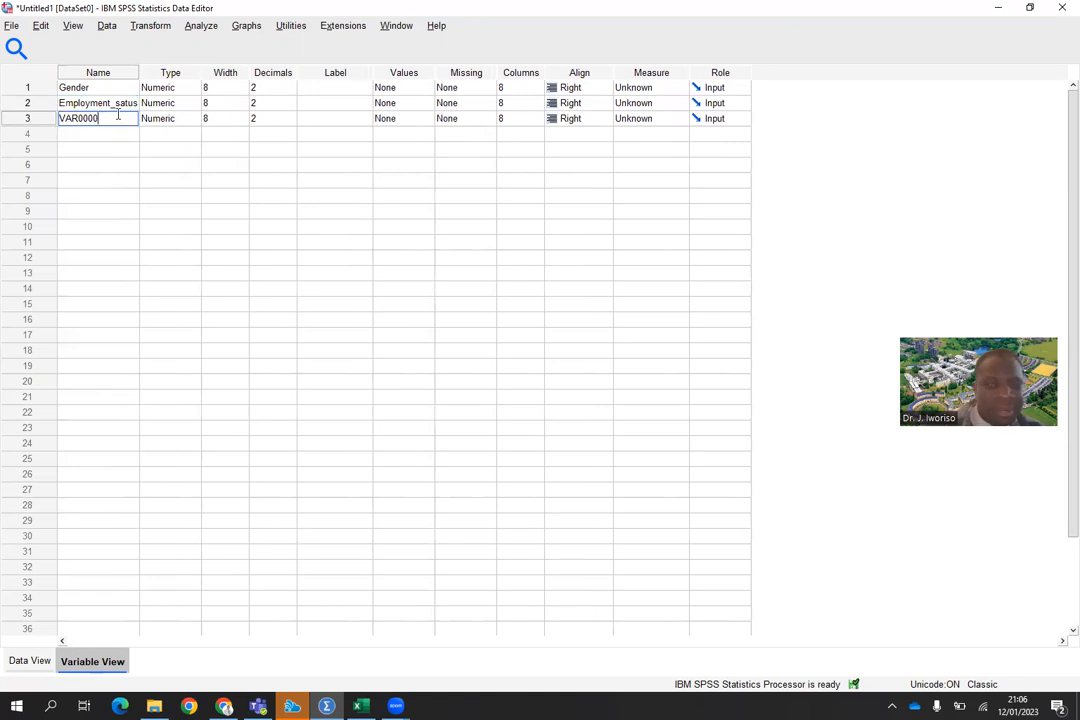
type("Fre")
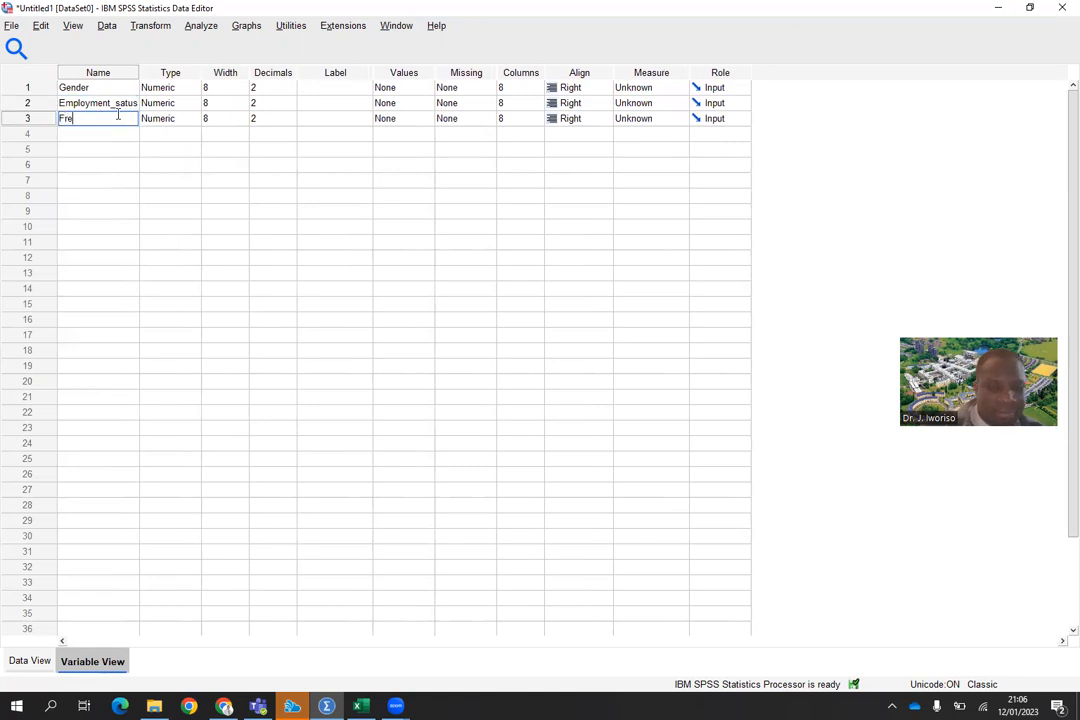
type("quency")
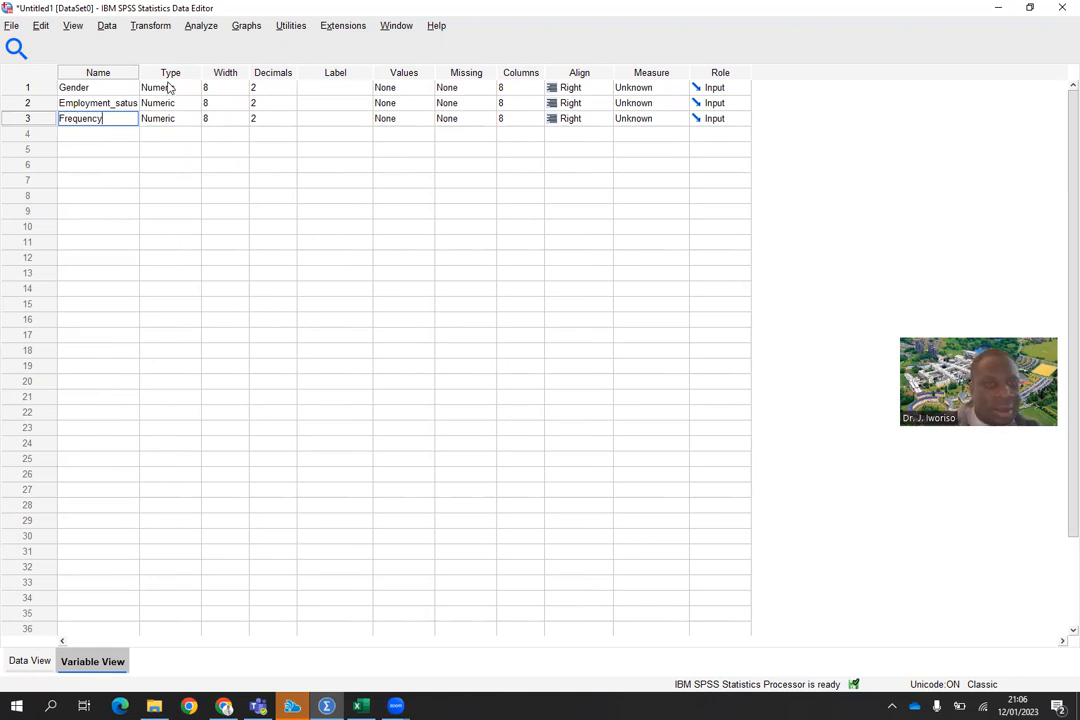
Set the decimals of Gender, Employment_satus and Frequency to 0 and check the entries in the Data View
left_click(288, 92)
left_click(291, 92)
left_click(291, 92)
left_click(289, 104)
left_click(291, 108)
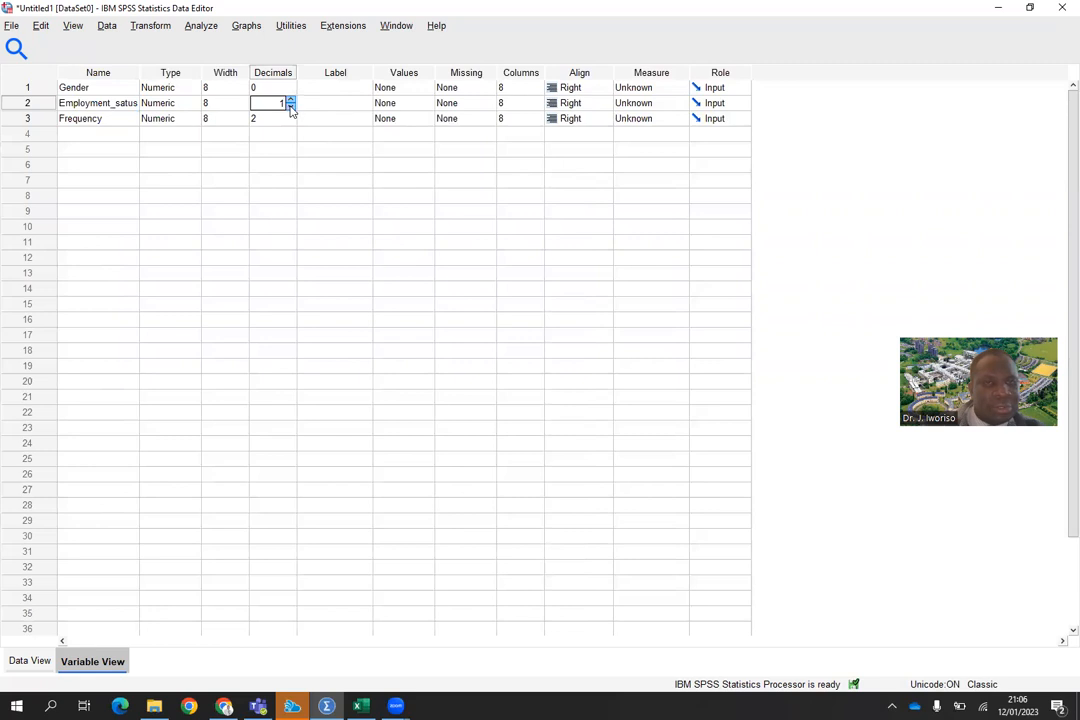
left_click(289, 119)
left_click(290, 115)
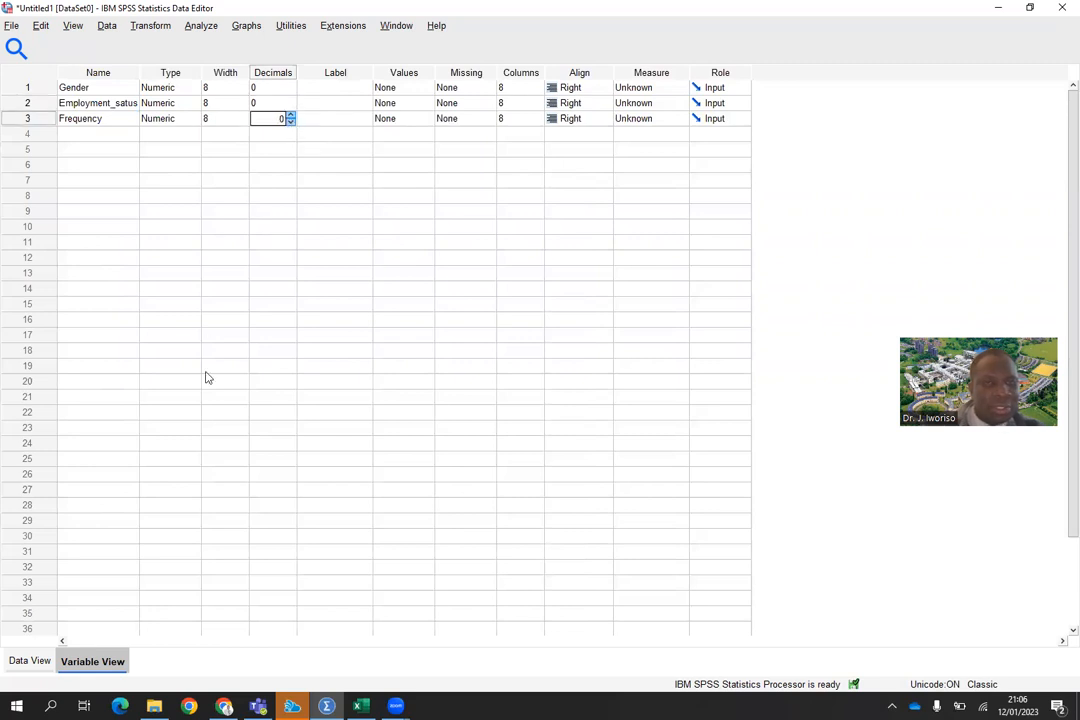
left_click(29, 658)
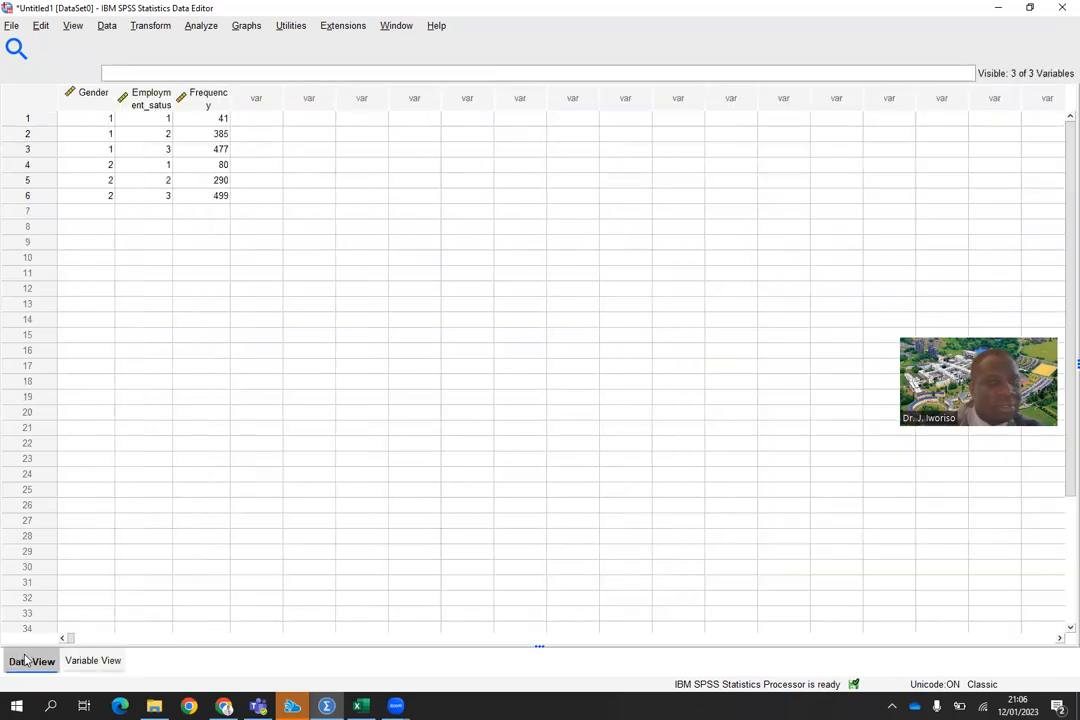
In the Variable View, label the first variable Gender and the second variable Emp_status
left_click(90, 662)
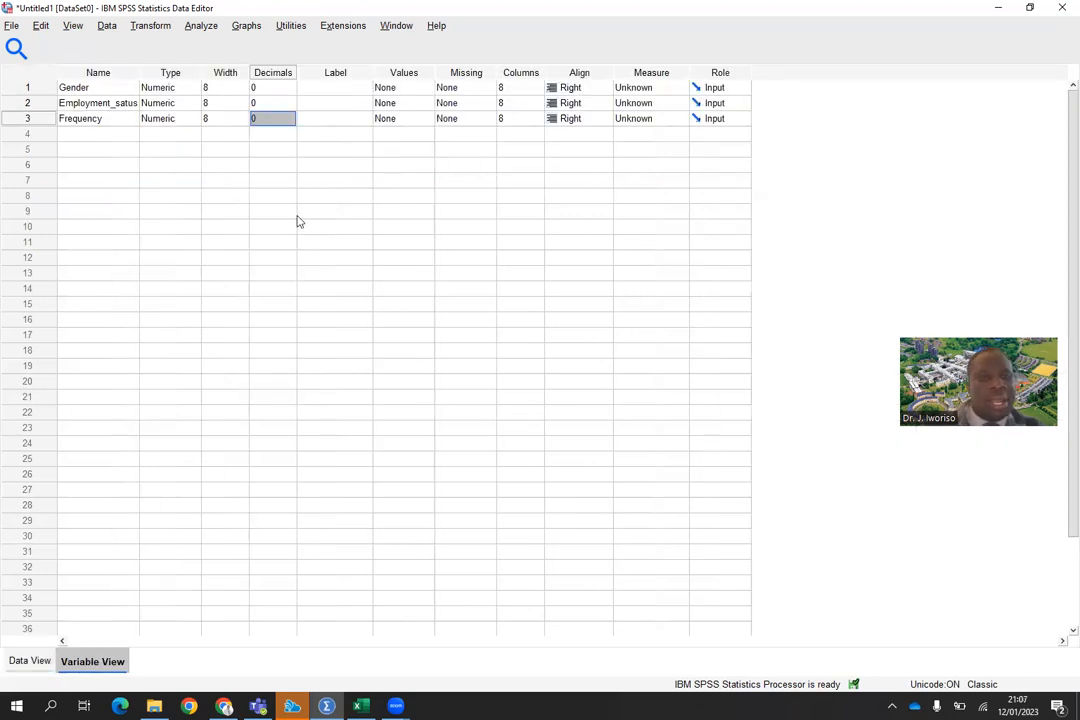
left_click(340, 86)
type("Gender")
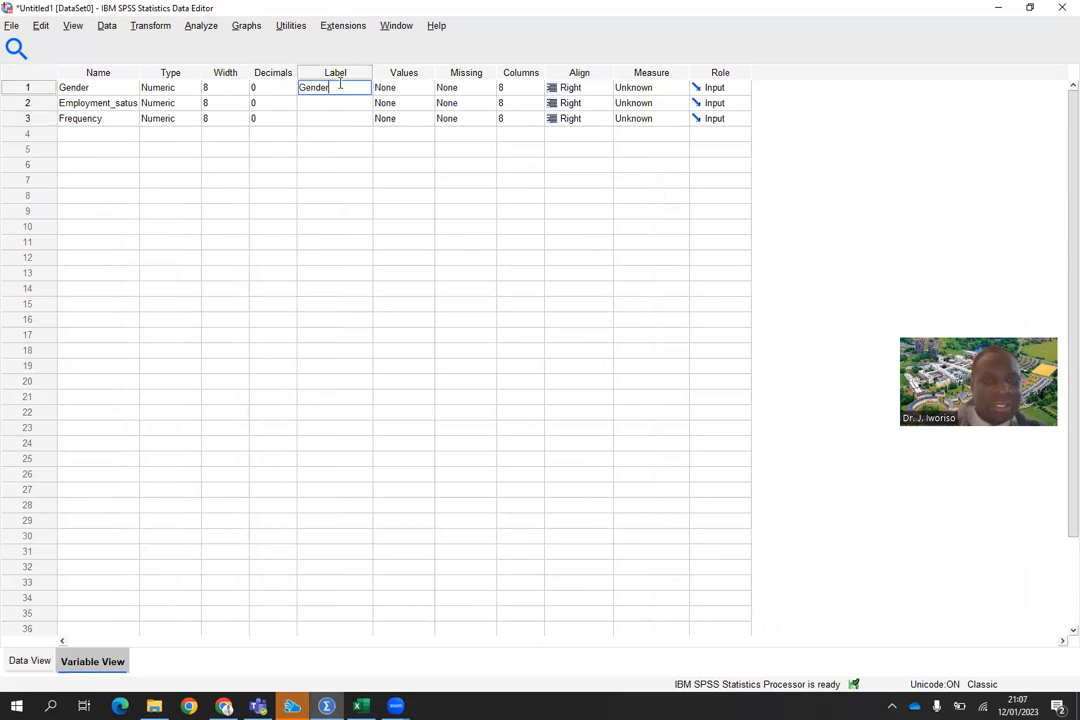
key("Return")
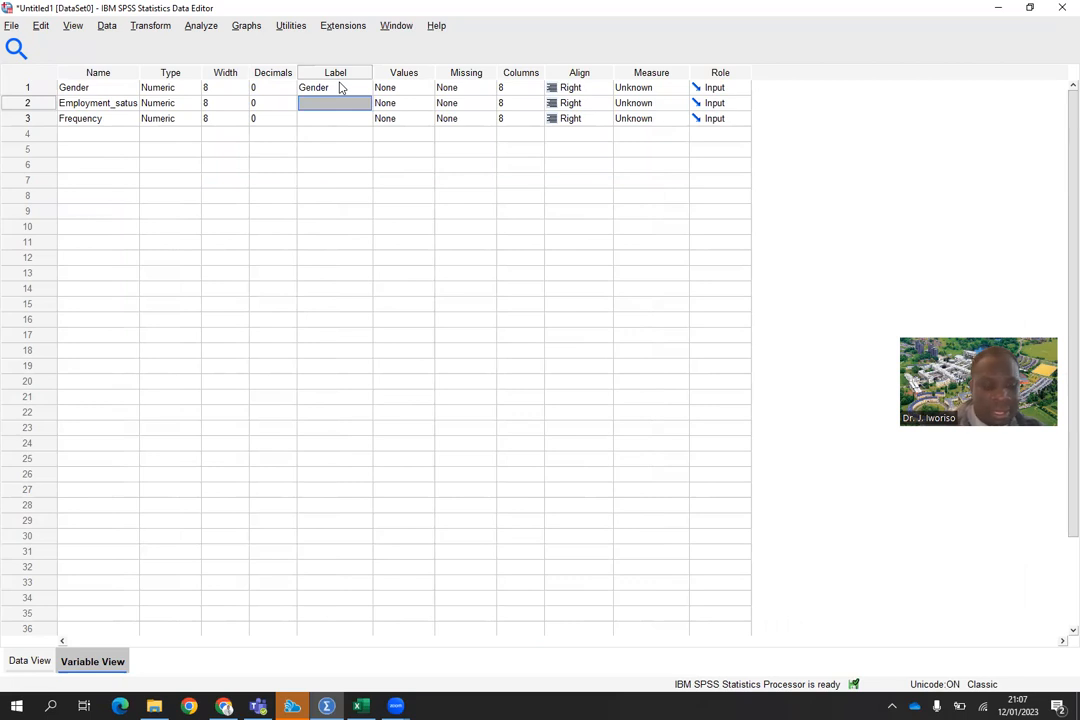
type("Empl")
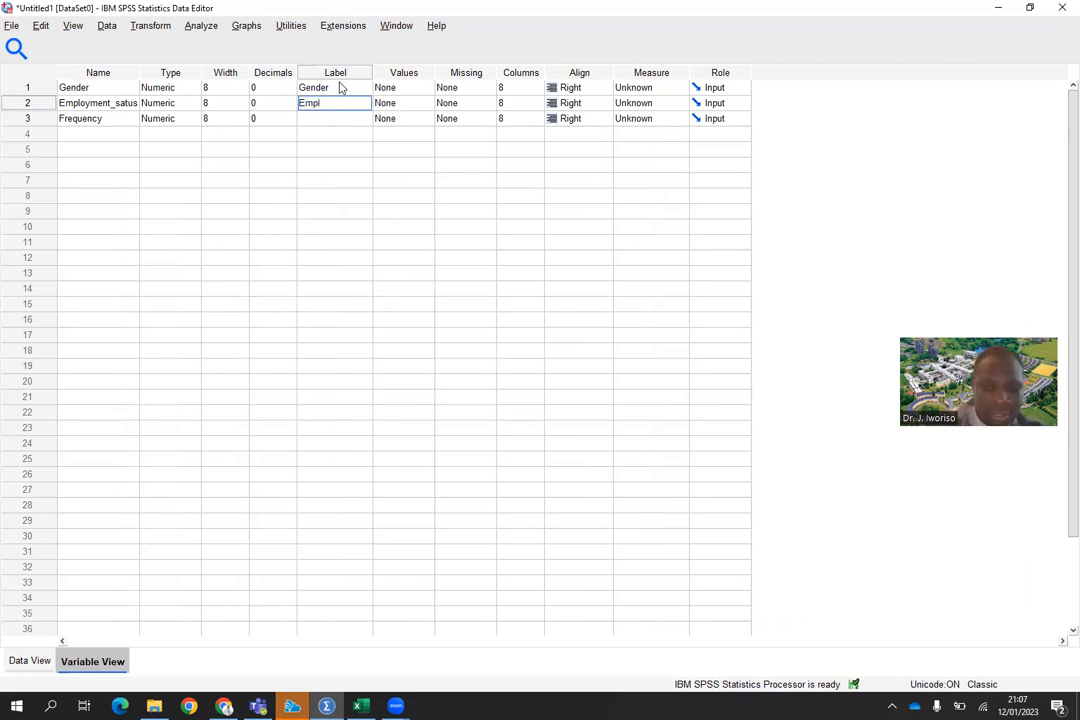
type("oym")
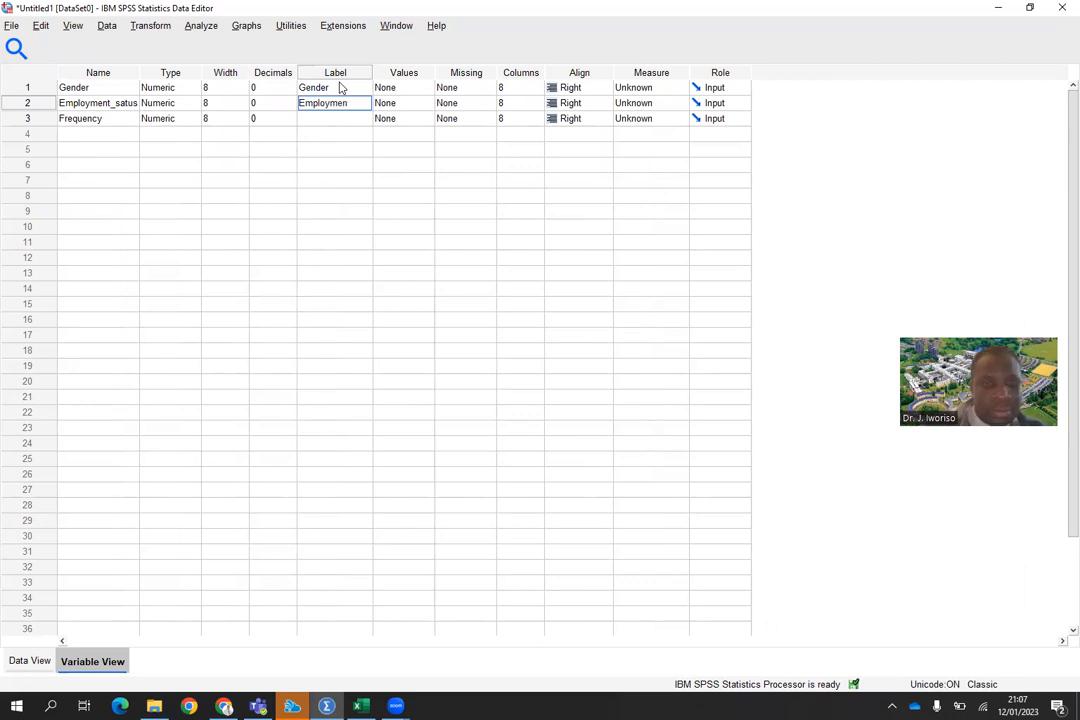
key("BackSpace")
type("_stat")
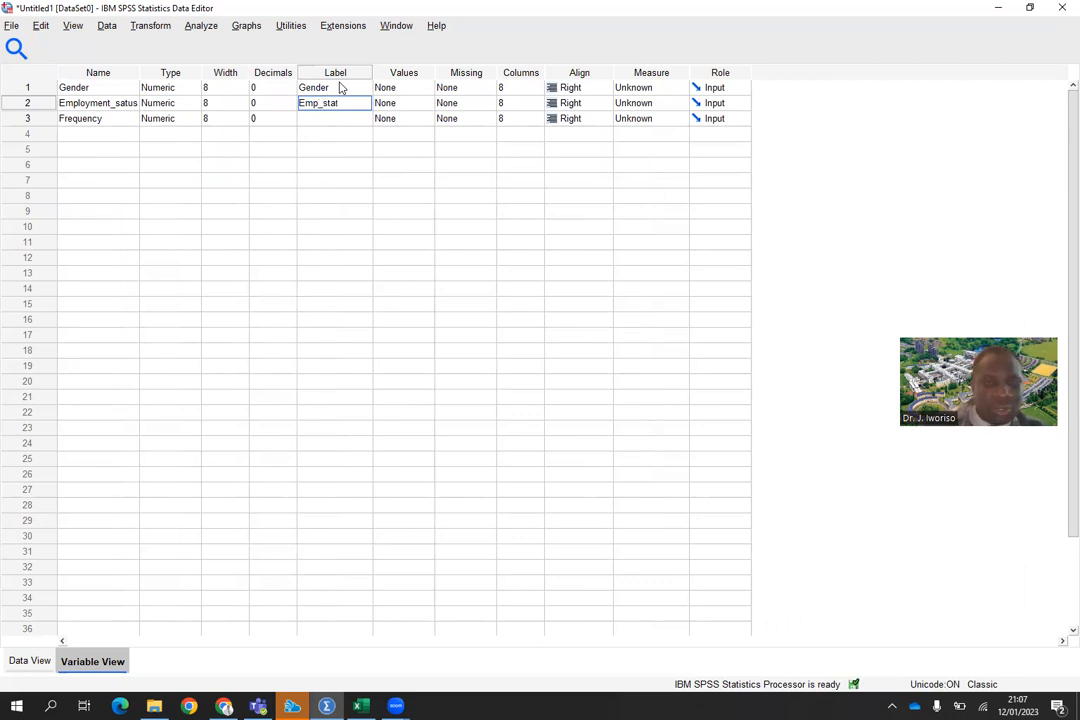
type("us")
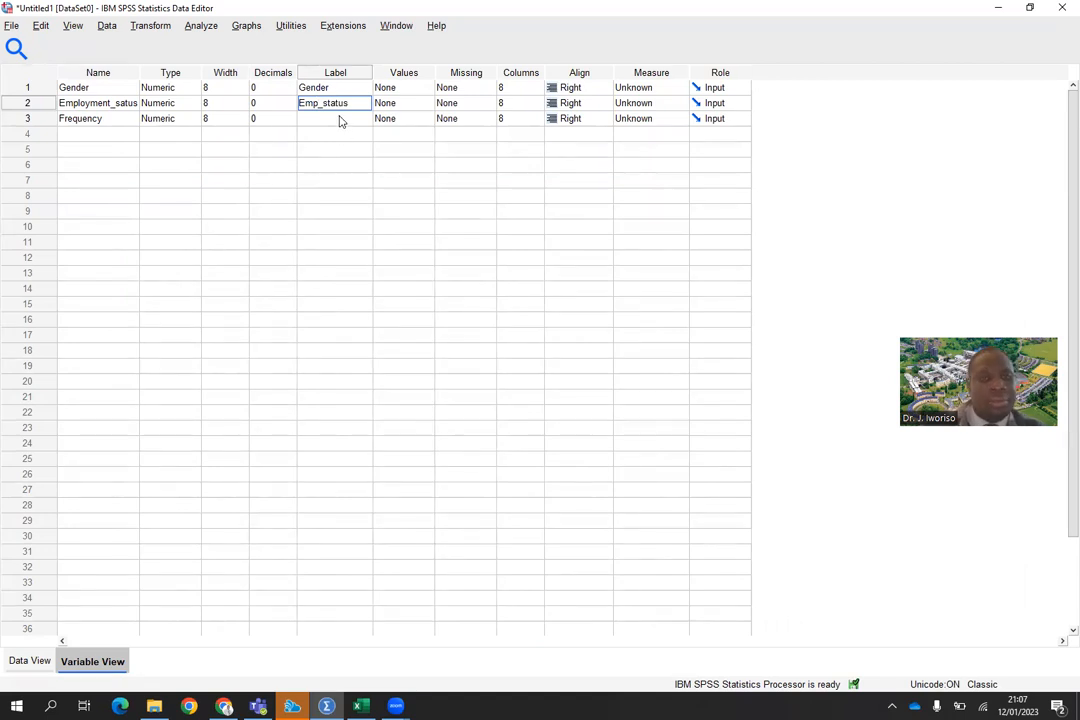
Label the third variable Frequency
left_click(340, 118)
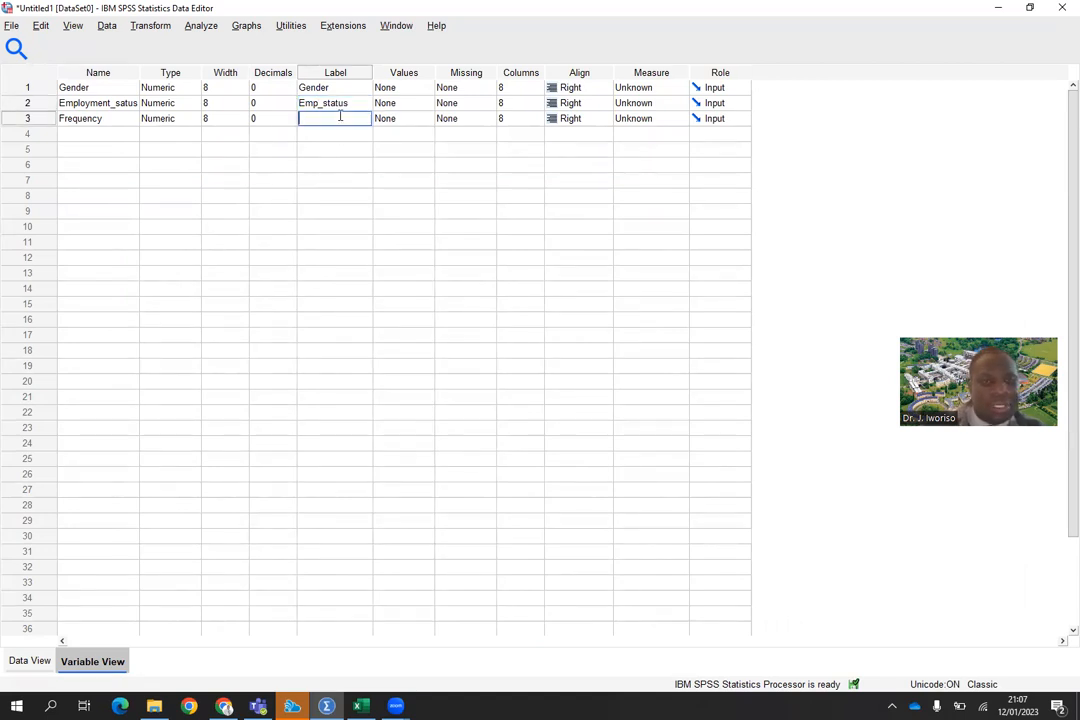
type("Fre")
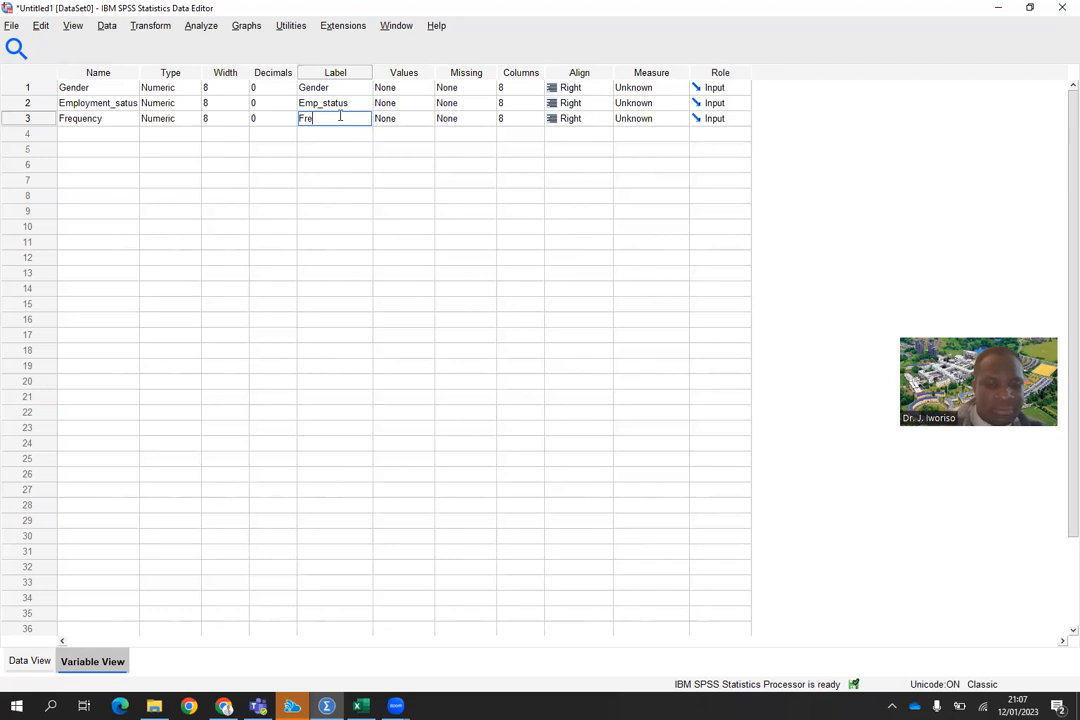
type("quency")
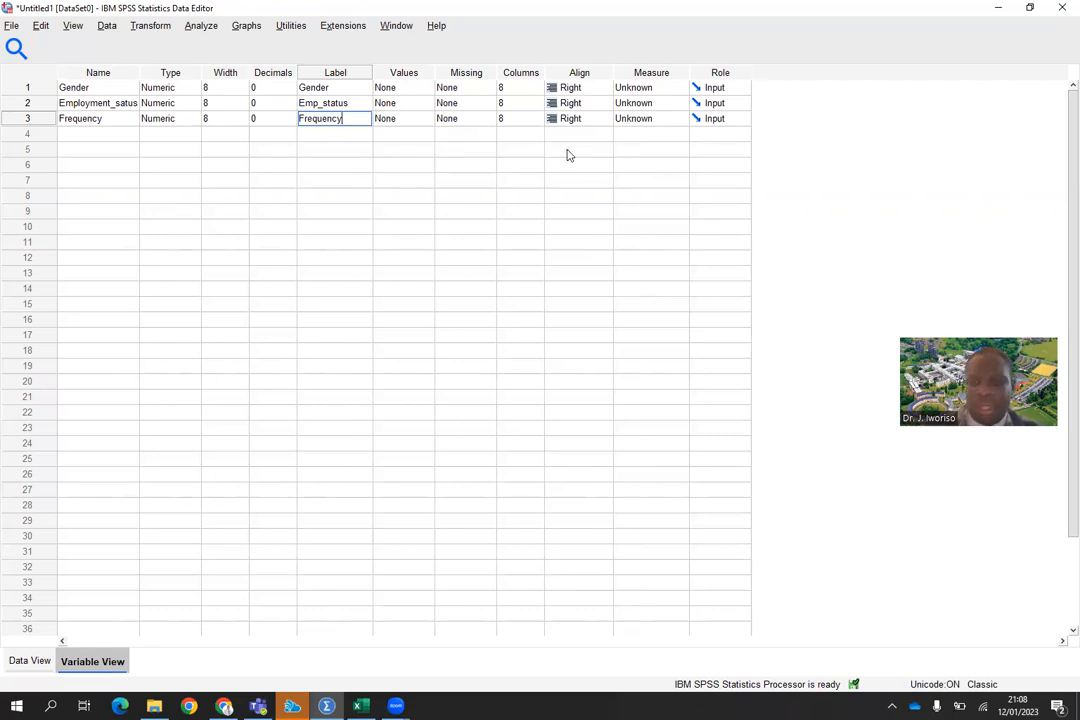
Set the measurement level of Gender and Employment_satus to Nominal and of Frequency to Scale
left_click(678, 90)
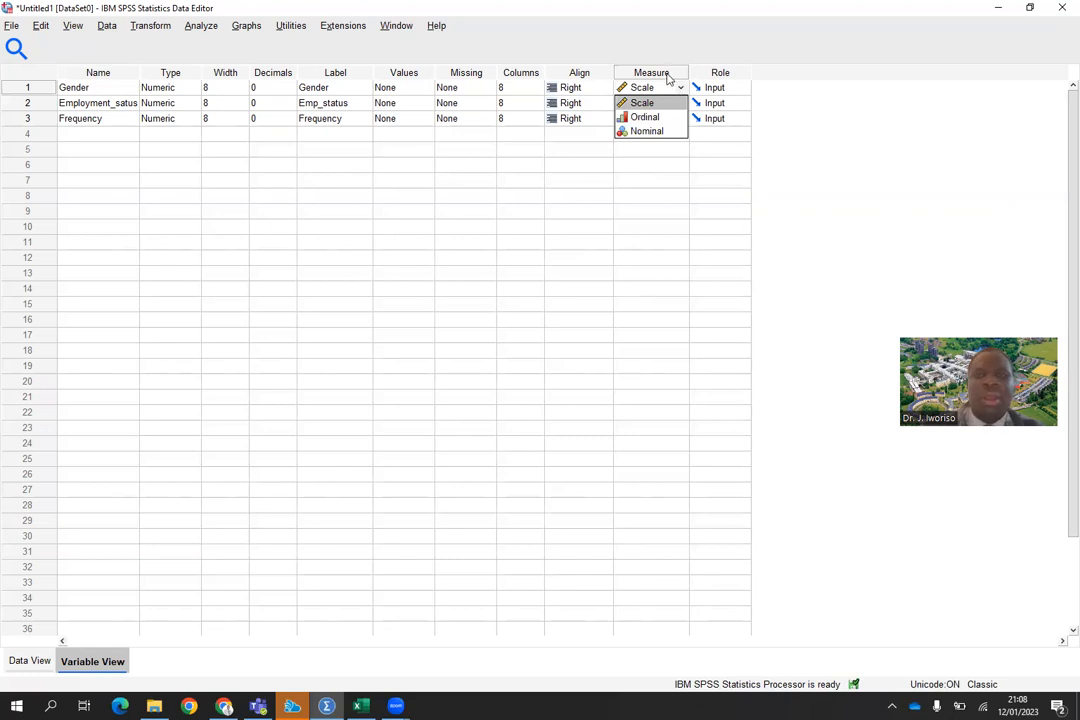
left_click(657, 131)
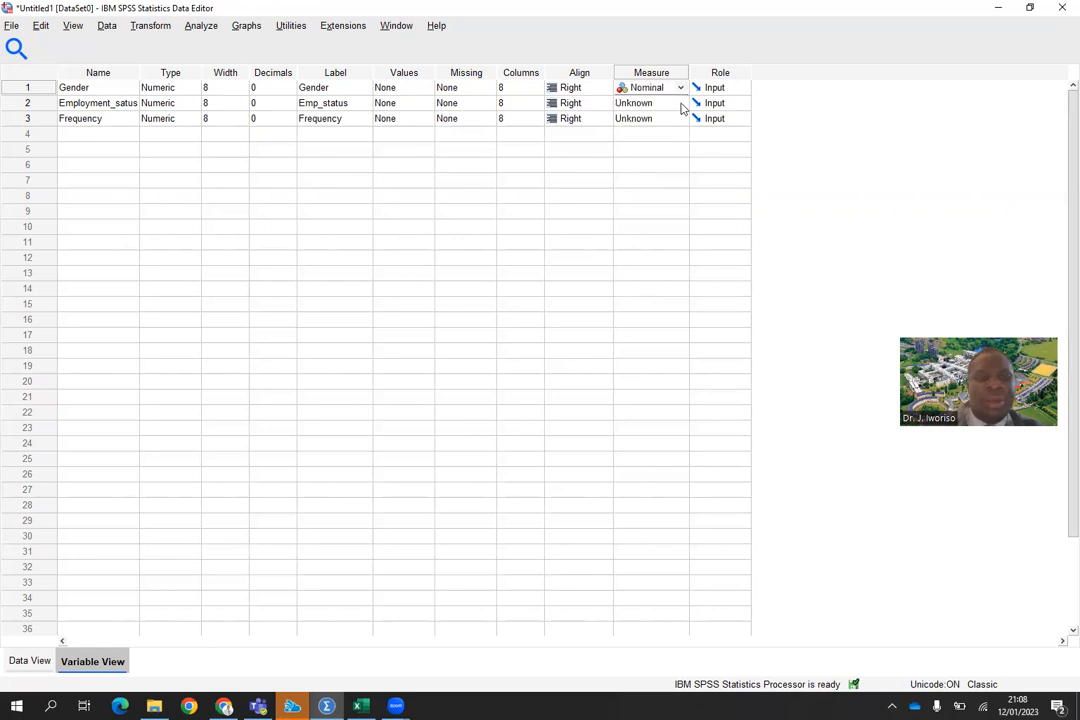
left_click(680, 104)
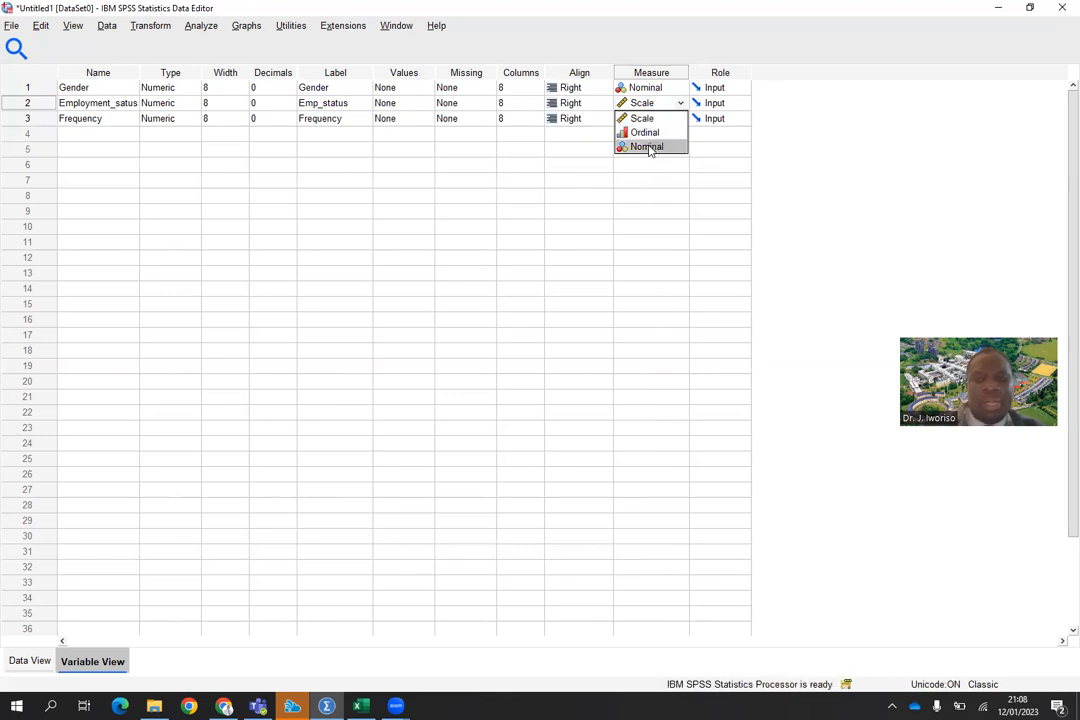
left_click(648, 147)
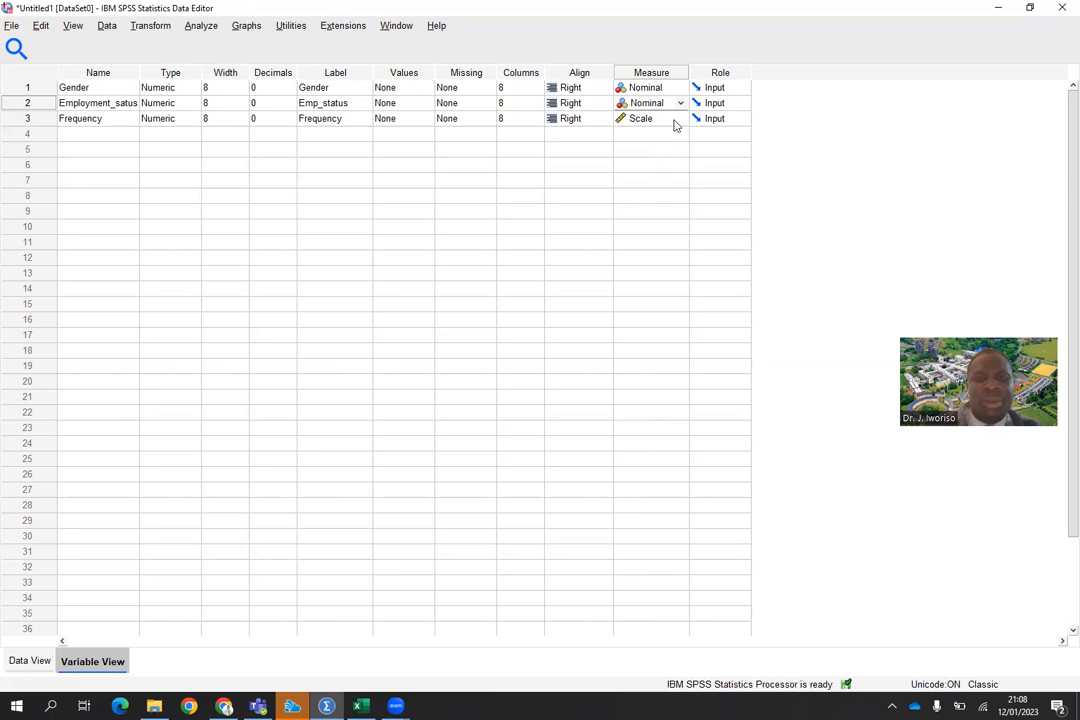
left_click(676, 120)
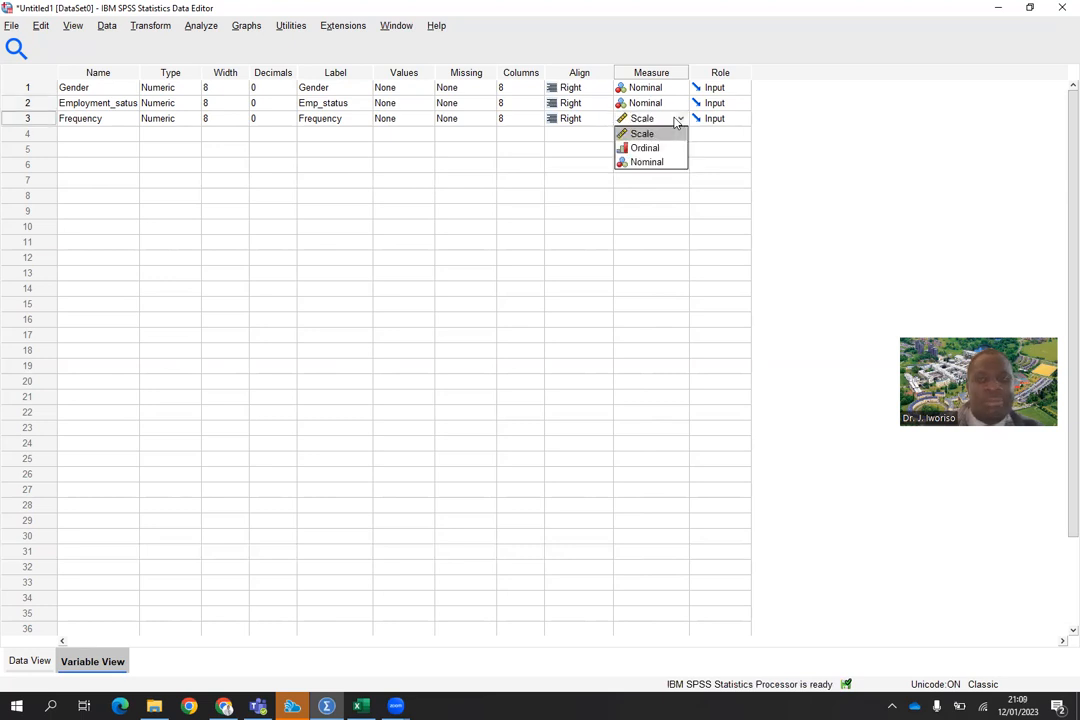
left_click(643, 134)
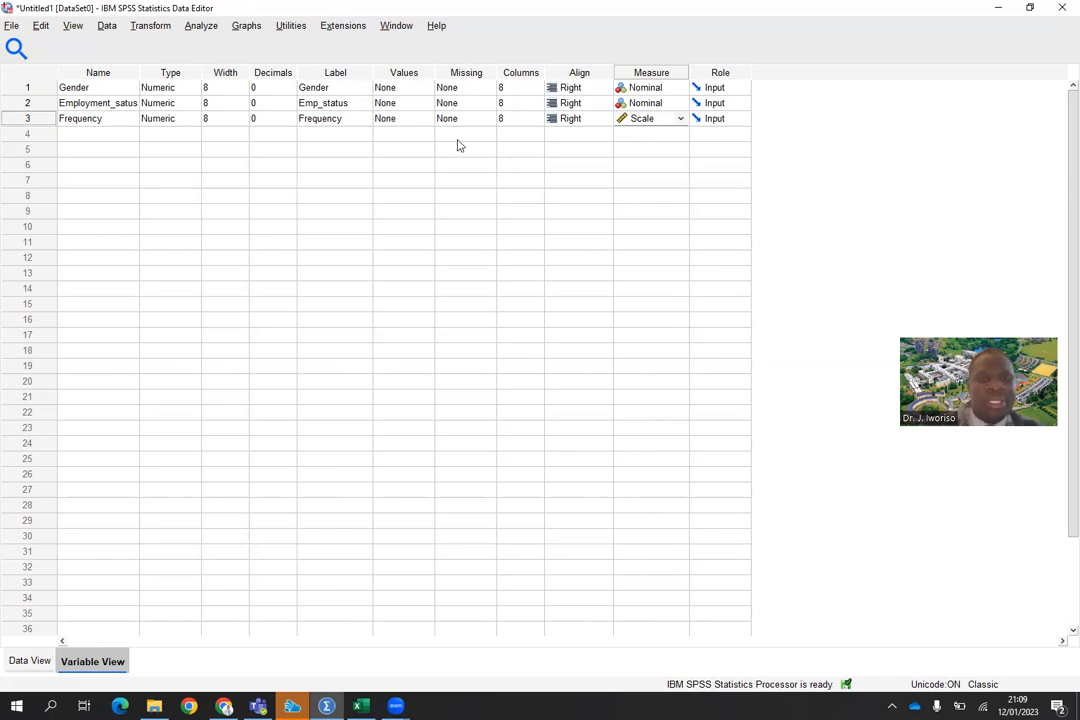
Open the value labels of the Gender variable and enter 1 as the first value
left_click(408, 73)
left_click(418, 90)
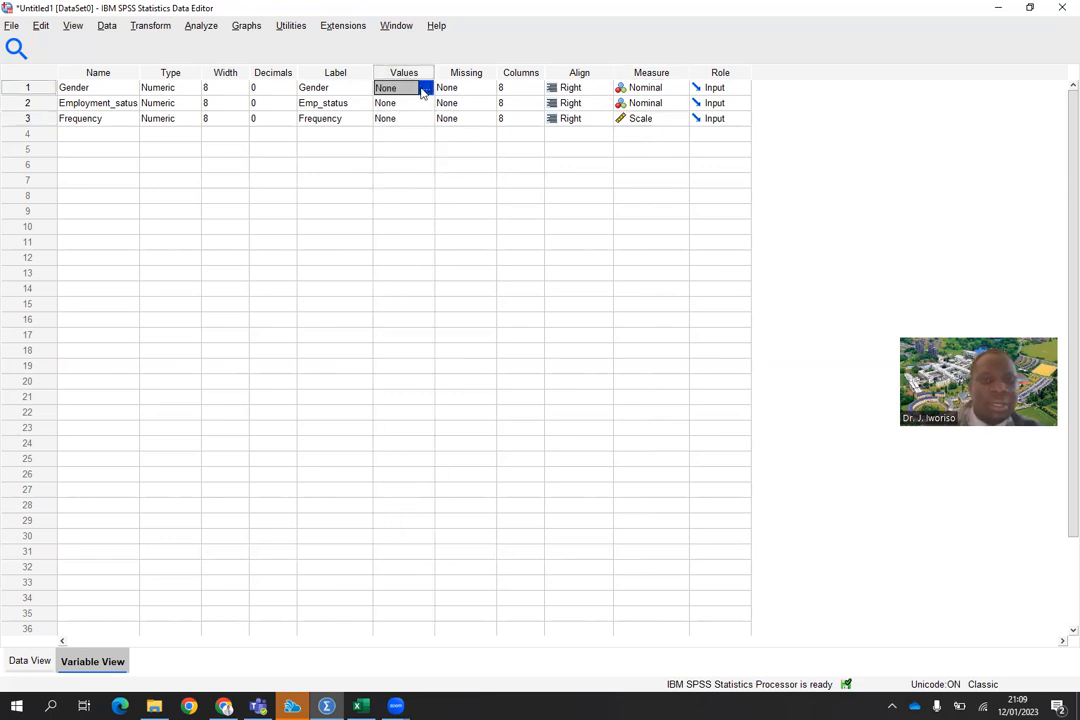
left_click(424, 88)
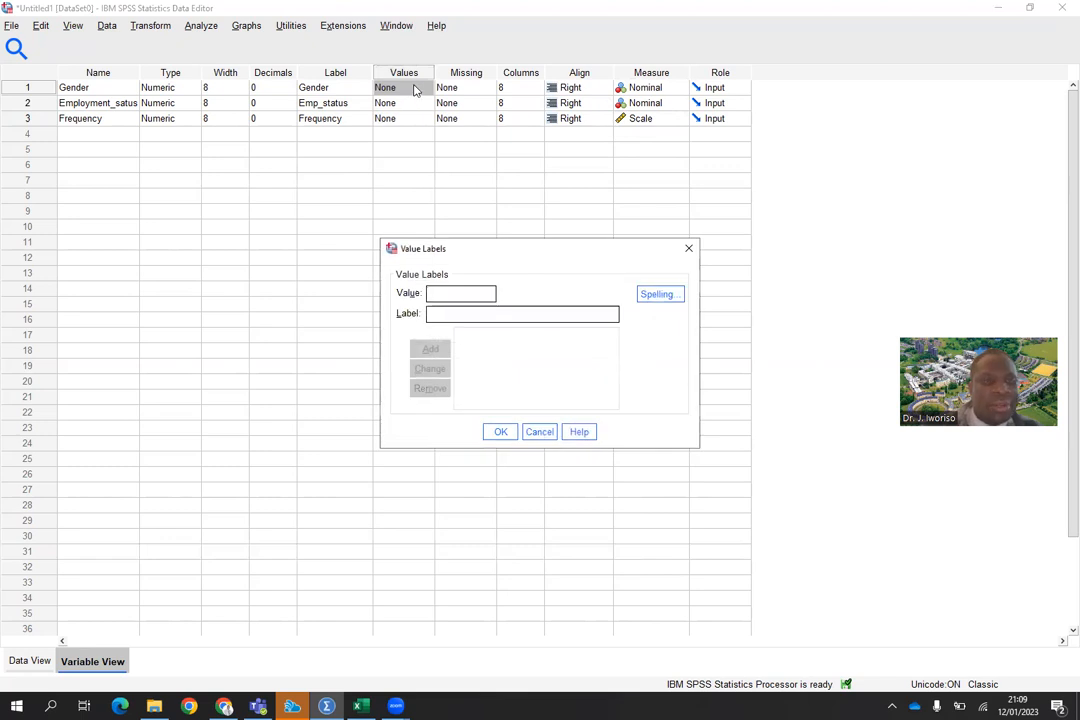
type("1")
left_click(448, 314)
type("G")
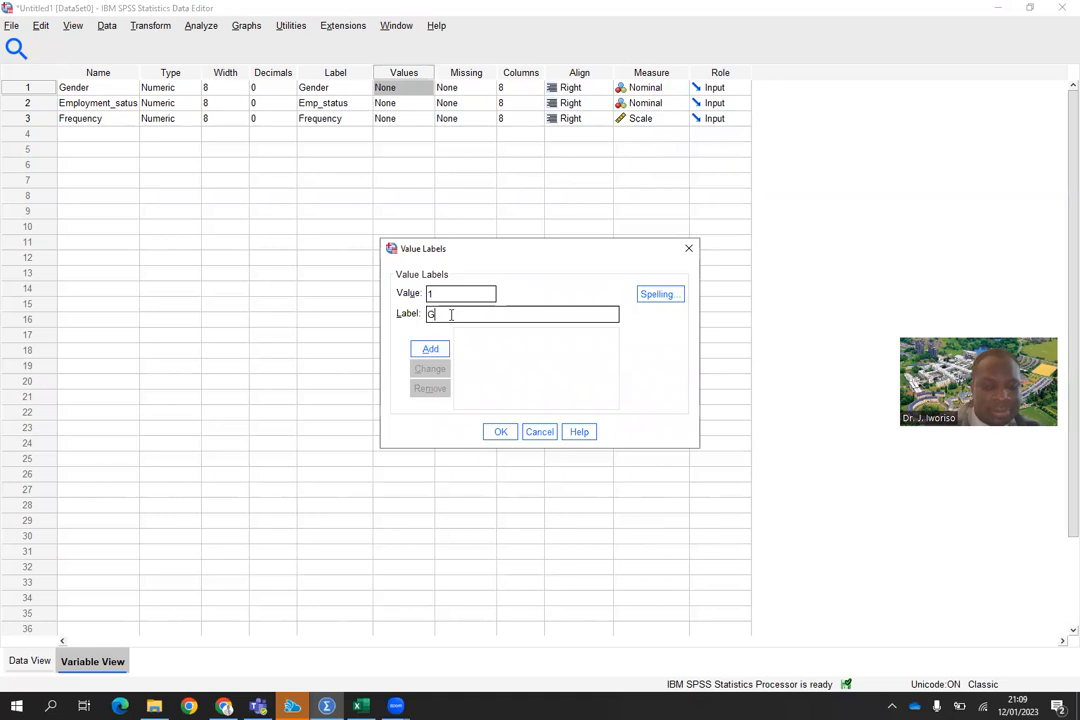
type("ender")
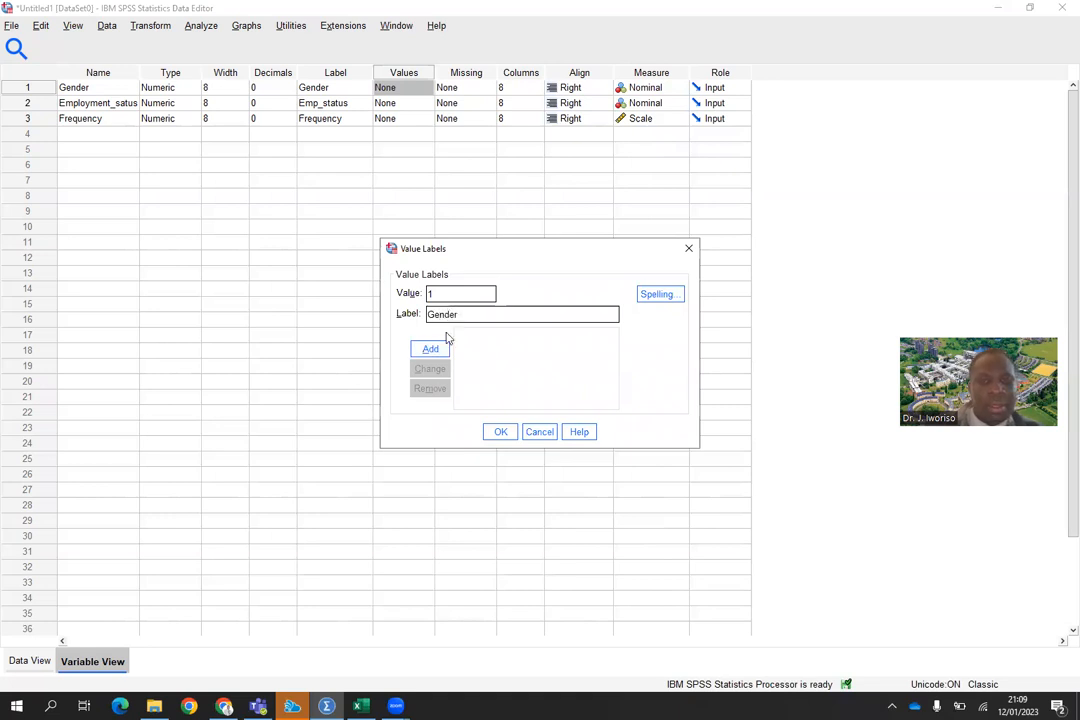
key("BackSpace")
key("BackSpace")
key("BackSpace")
key("BackSpace")
key("BackSpace")
key("BackSpace")
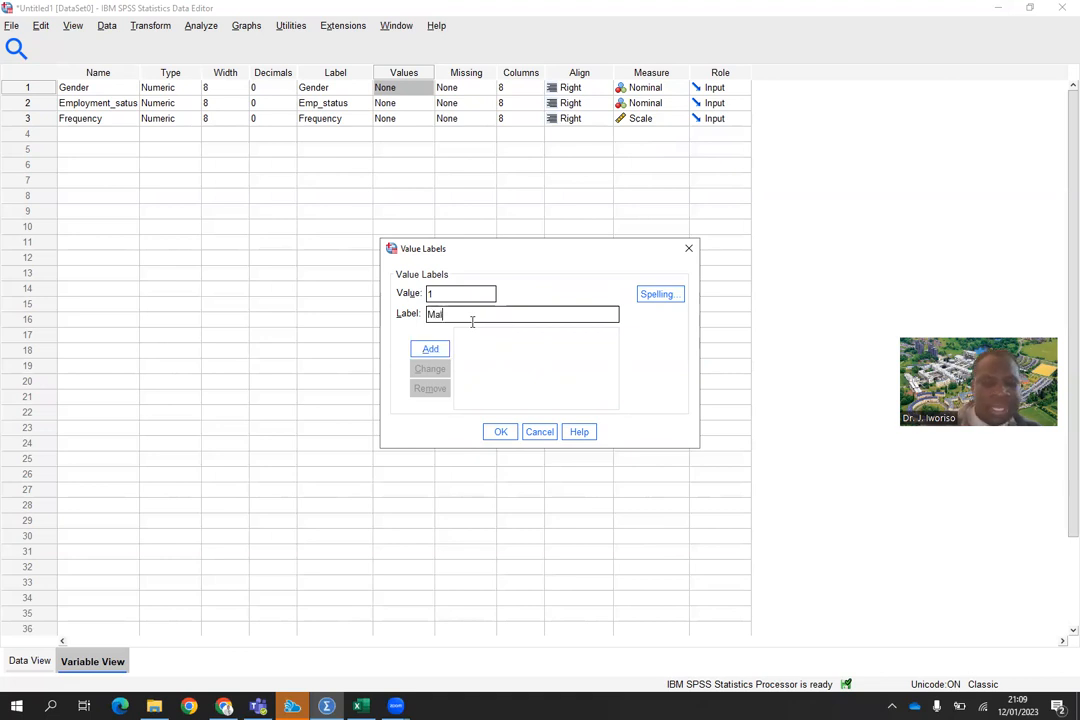
key("BackSpace")
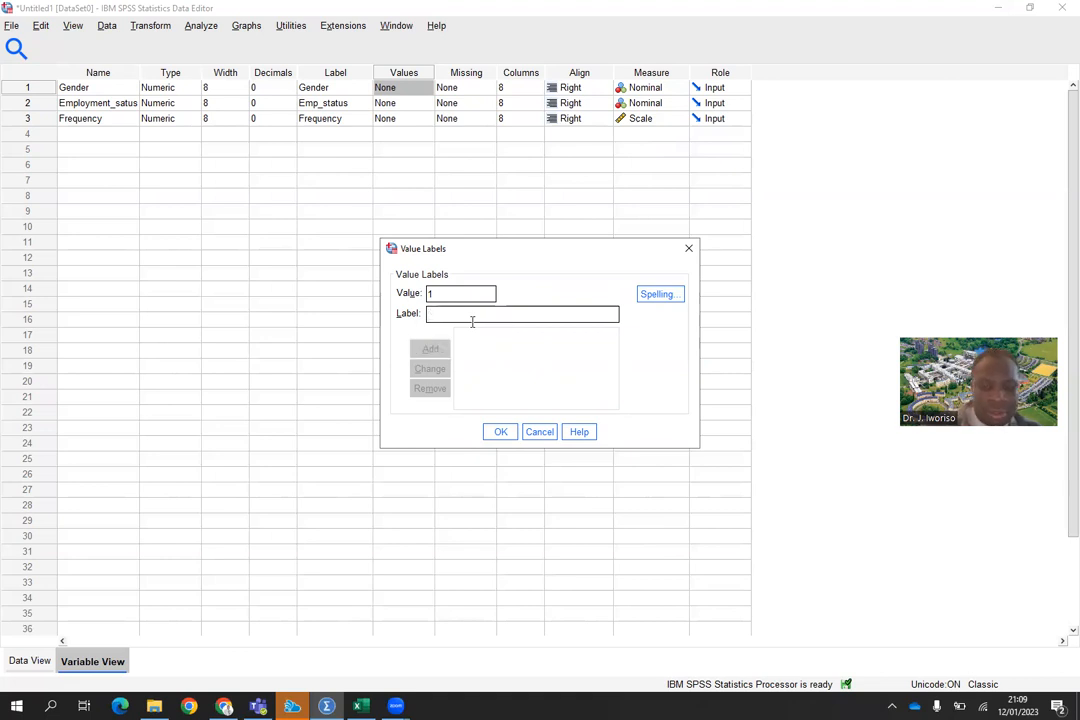
Label Gender value 1 as male and value 2 as female, and apply the value labels
type("male")
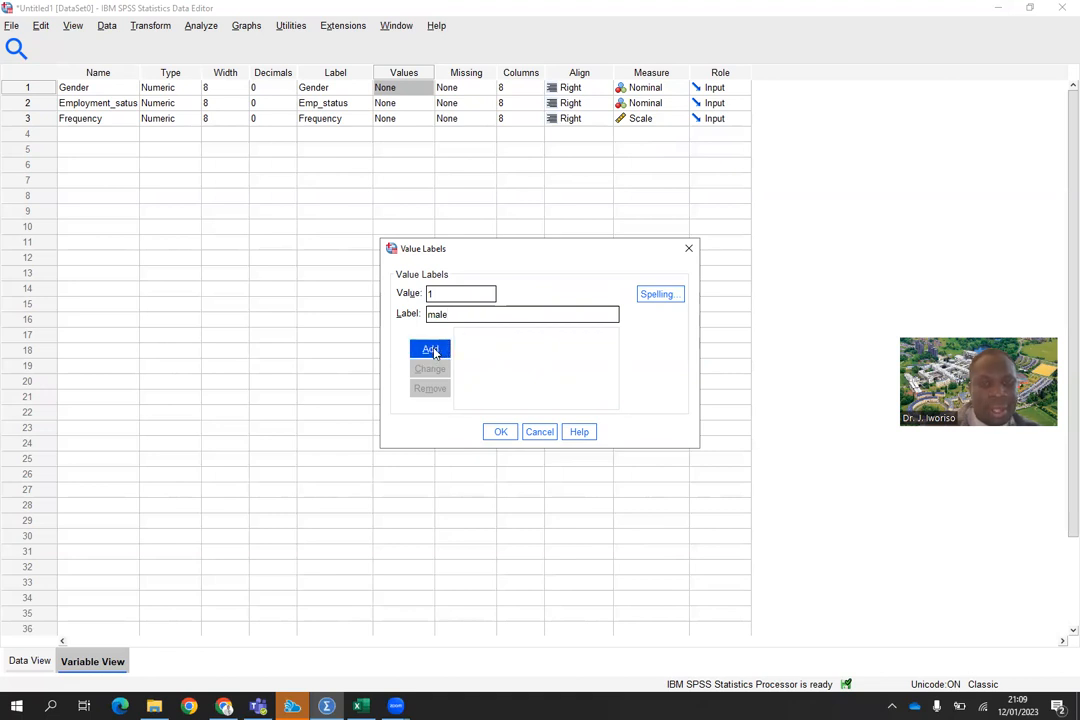
left_click(432, 350)
type("fem")
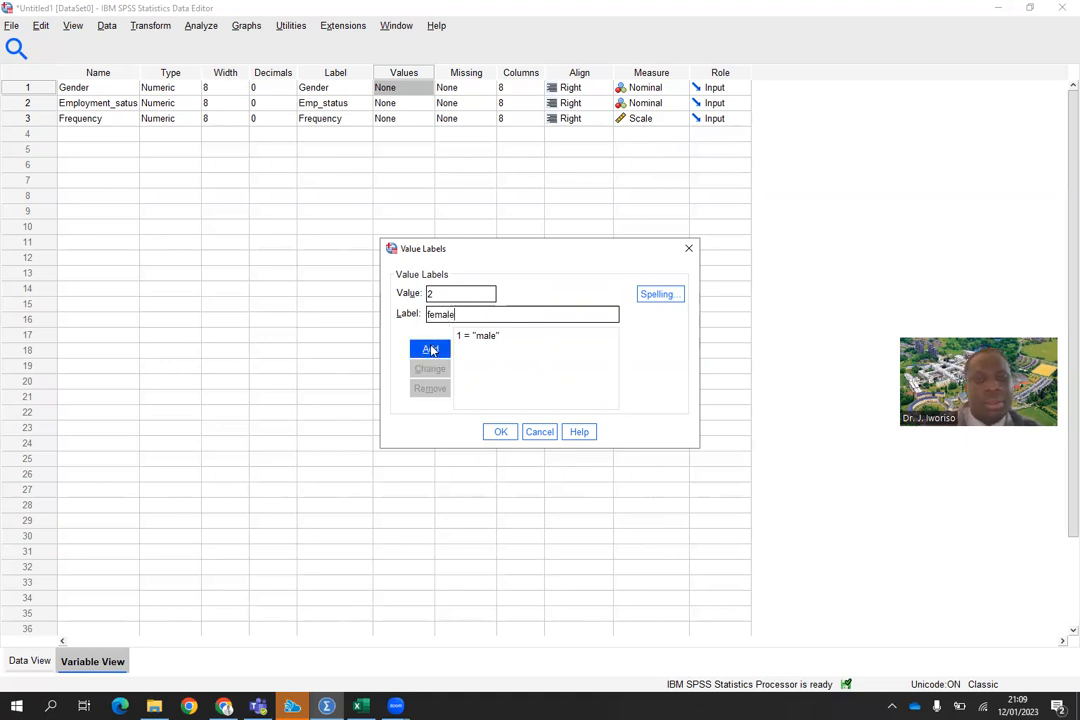
left_click(430, 349)
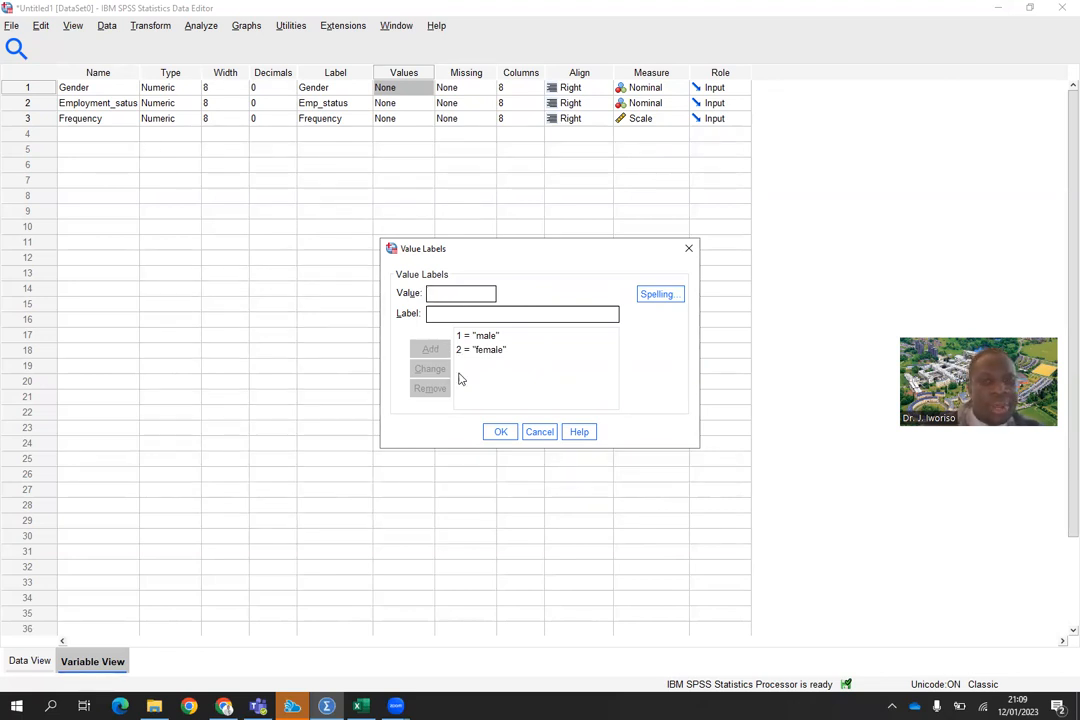
left_click(501, 432)
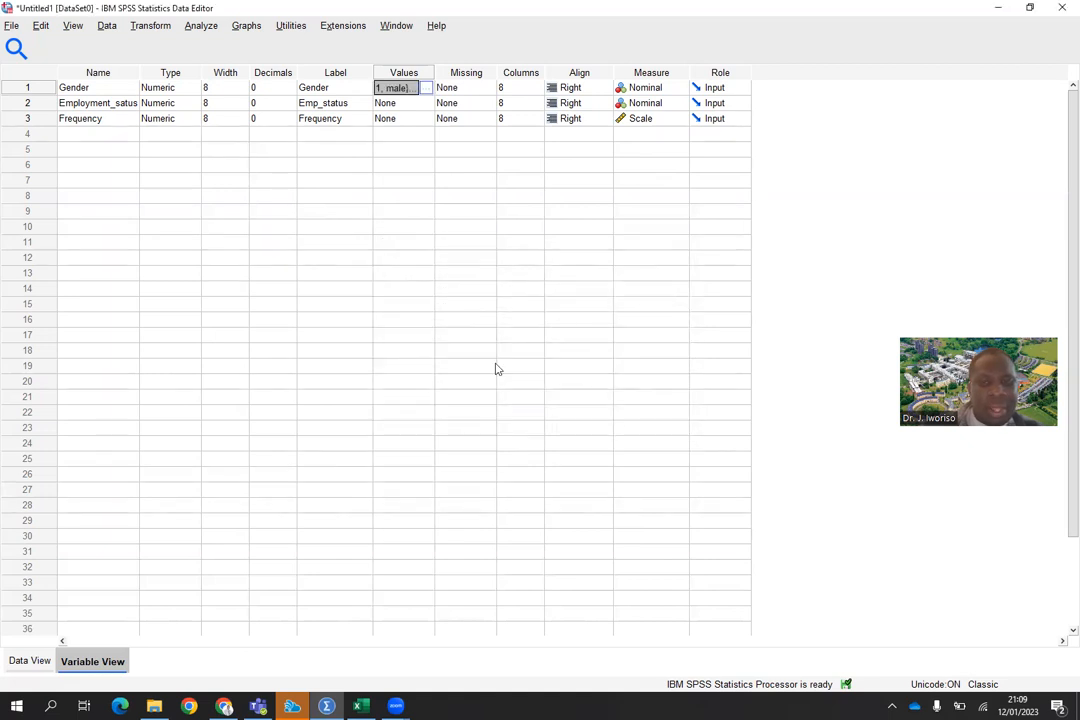
Open the value labels of the Employment_satus variable and add value 1 with the label unemployed
double_click(429, 102)
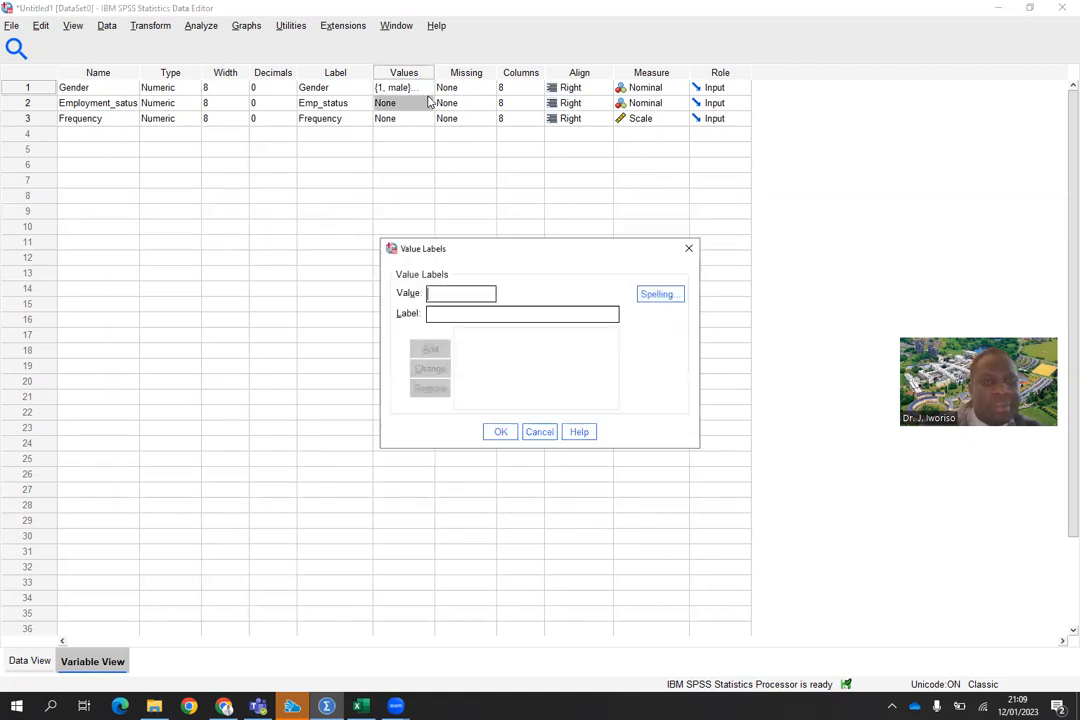
left_click(453, 313)
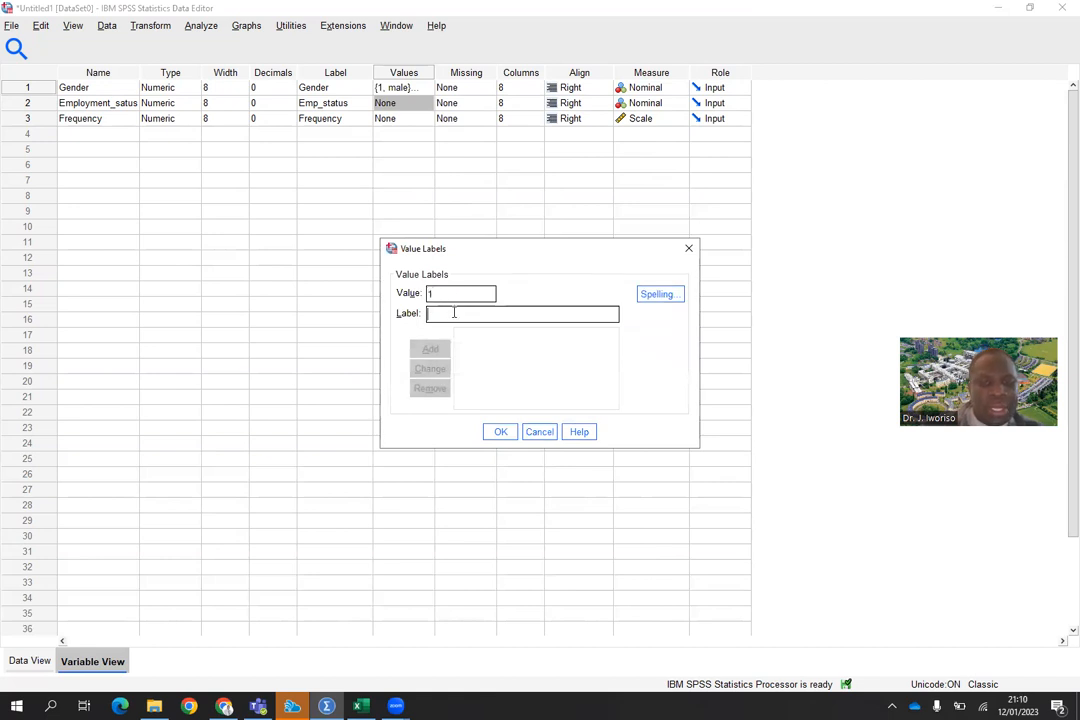
type("unem")
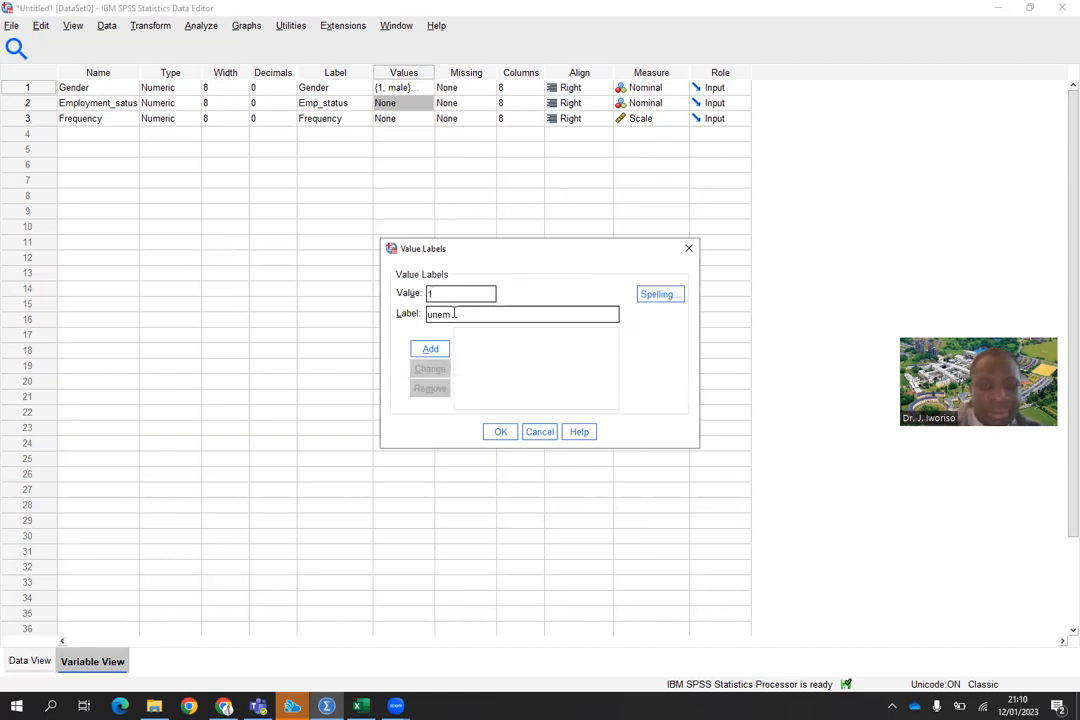
type("ployed")
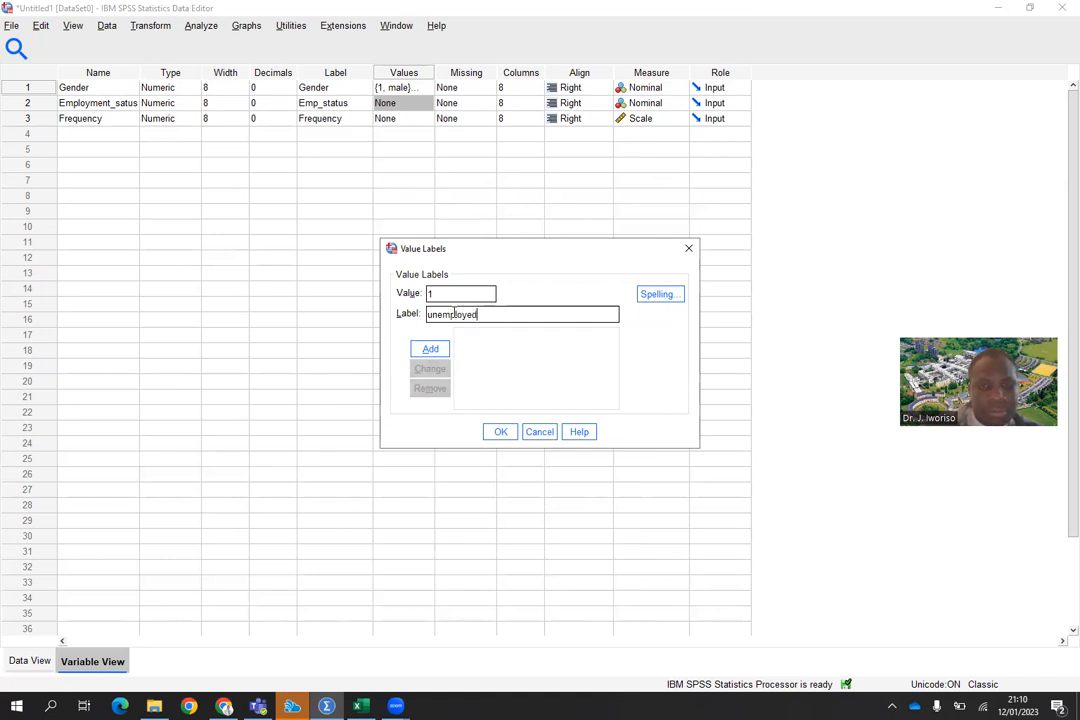
left_click(431, 349)
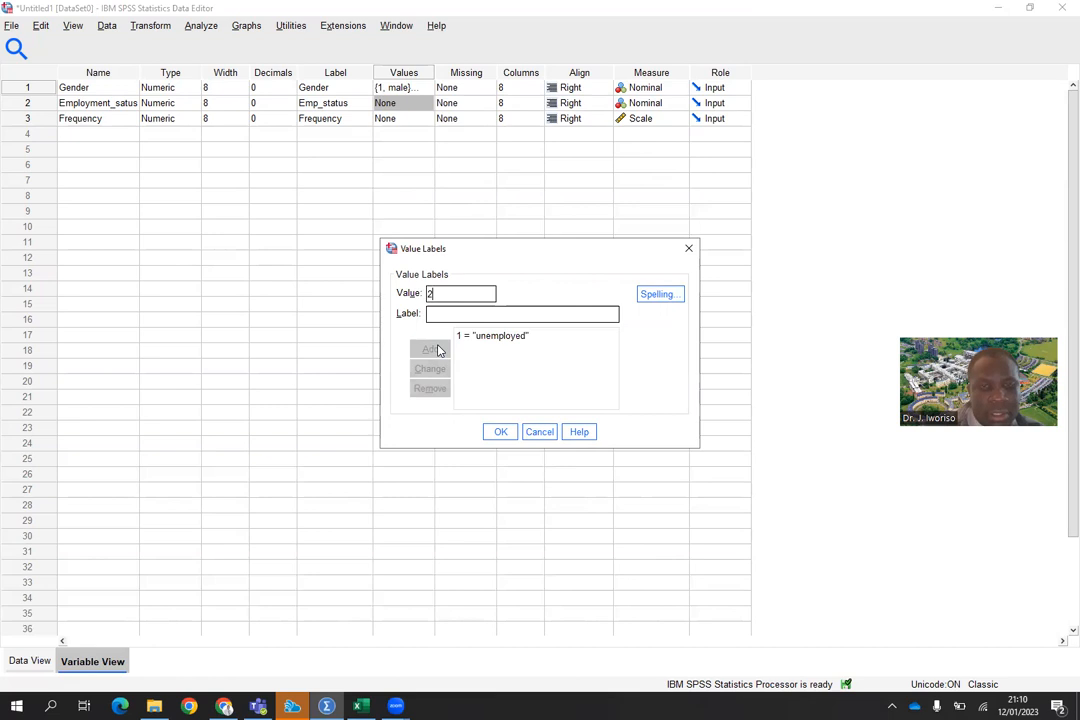
Label Employment_satus value 2 as retired and value 3 as employed, and apply the value labels
left_click(454, 314)
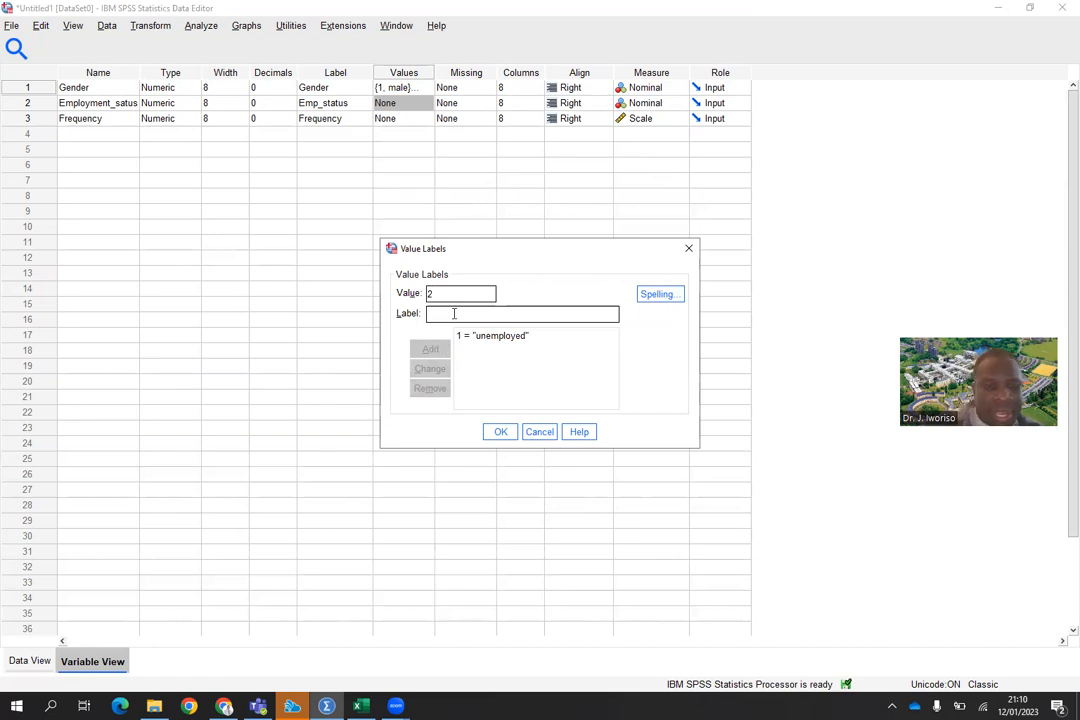
type("retired")
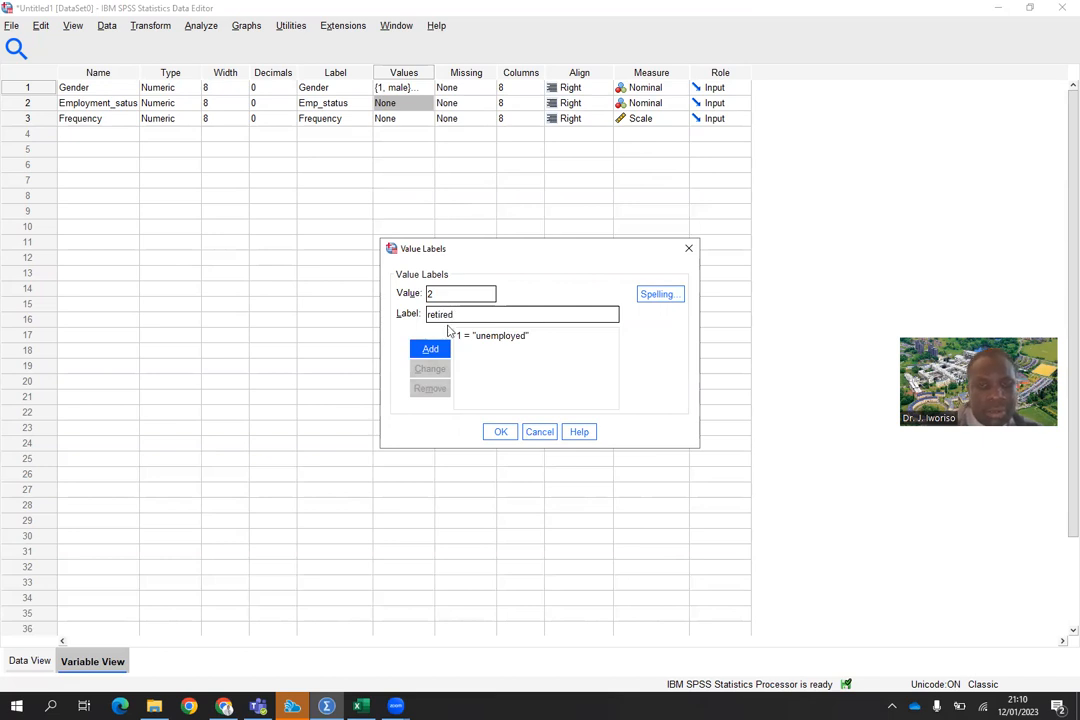
left_click(432, 349)
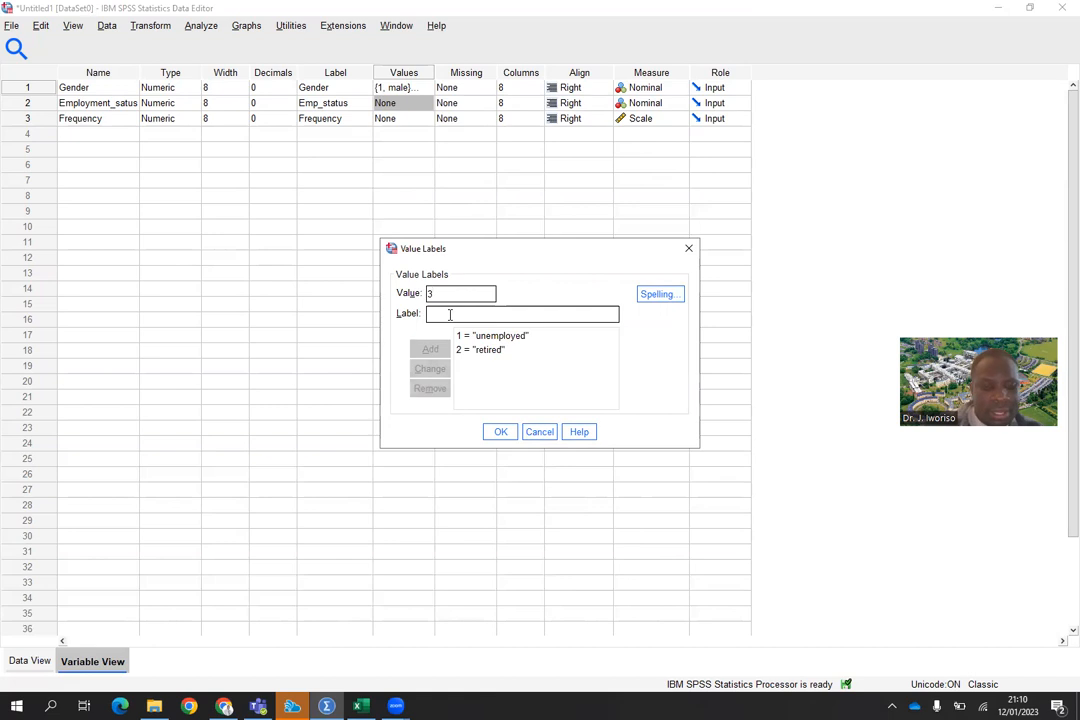
type("emp")
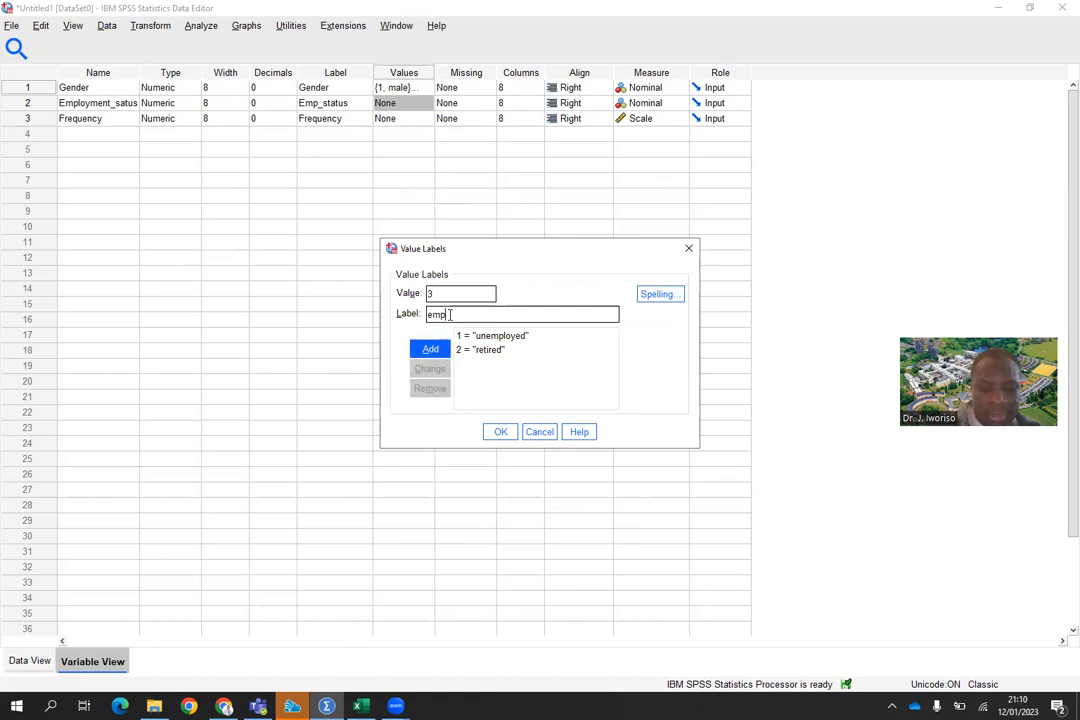
type("loyed")
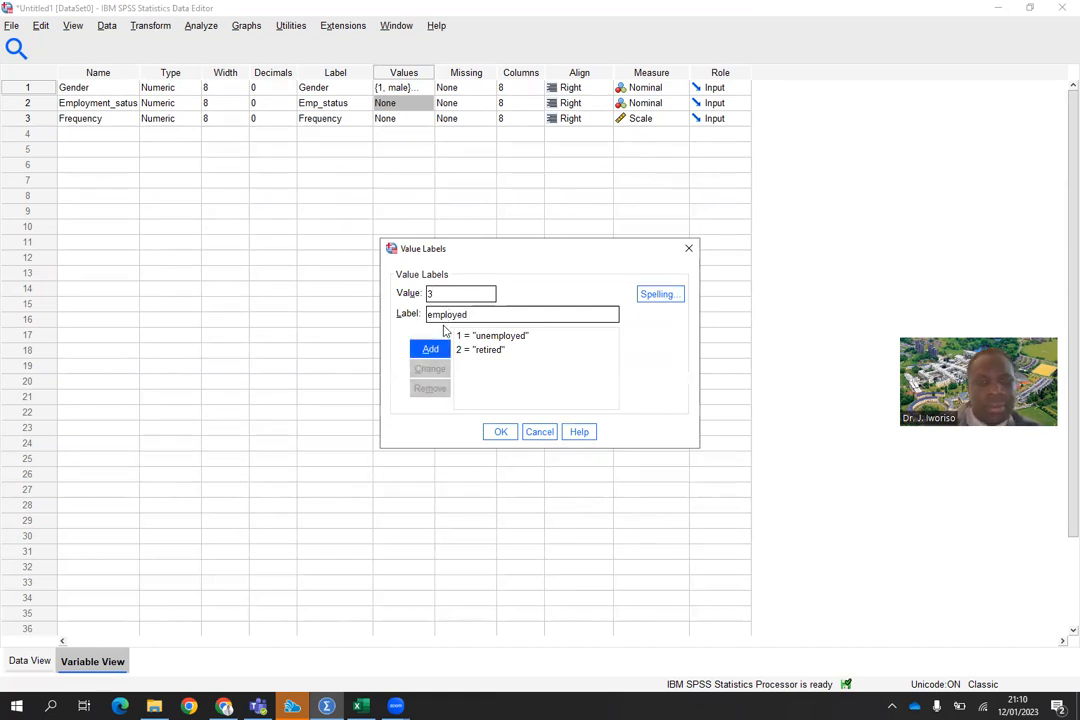
left_click(432, 350)
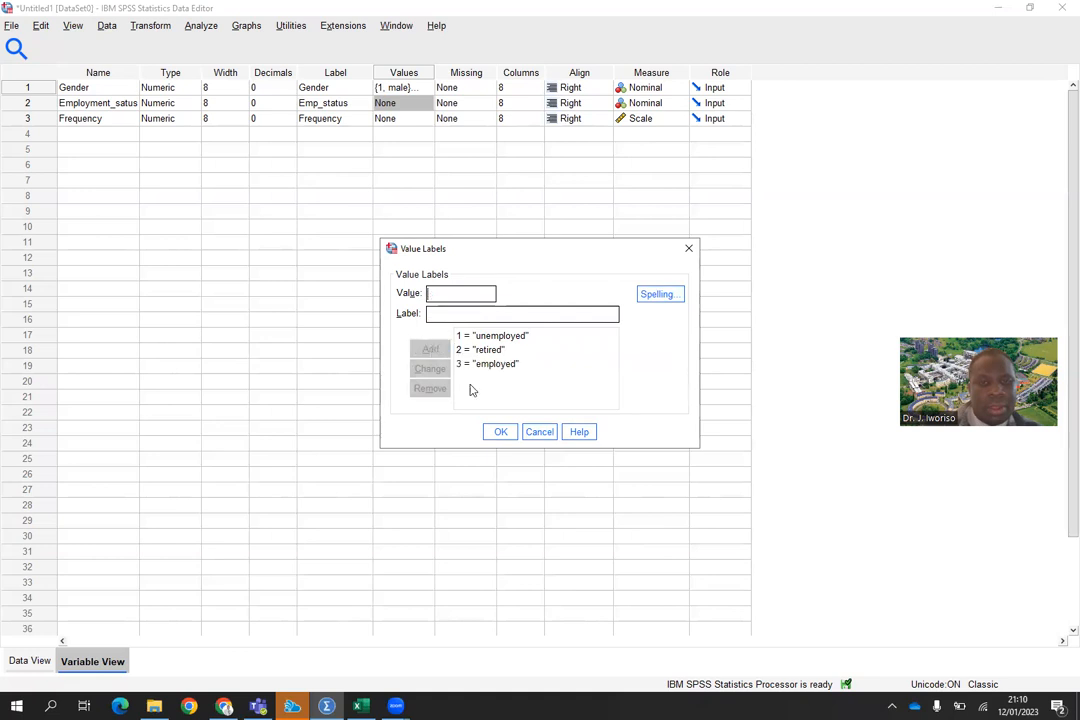
left_click(500, 433)
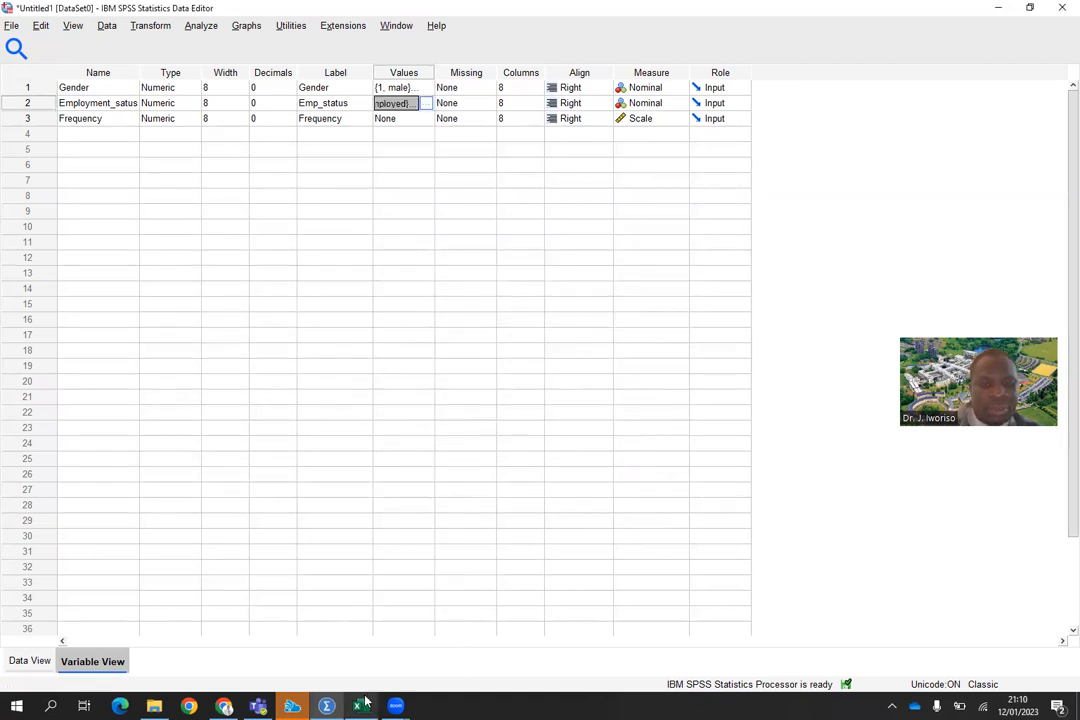
Check the assigned codes against the grouped data table in the Excel workbook and return to the variable definitions in SPSS
mouse_move(363, 705)
left_click(378, 646)
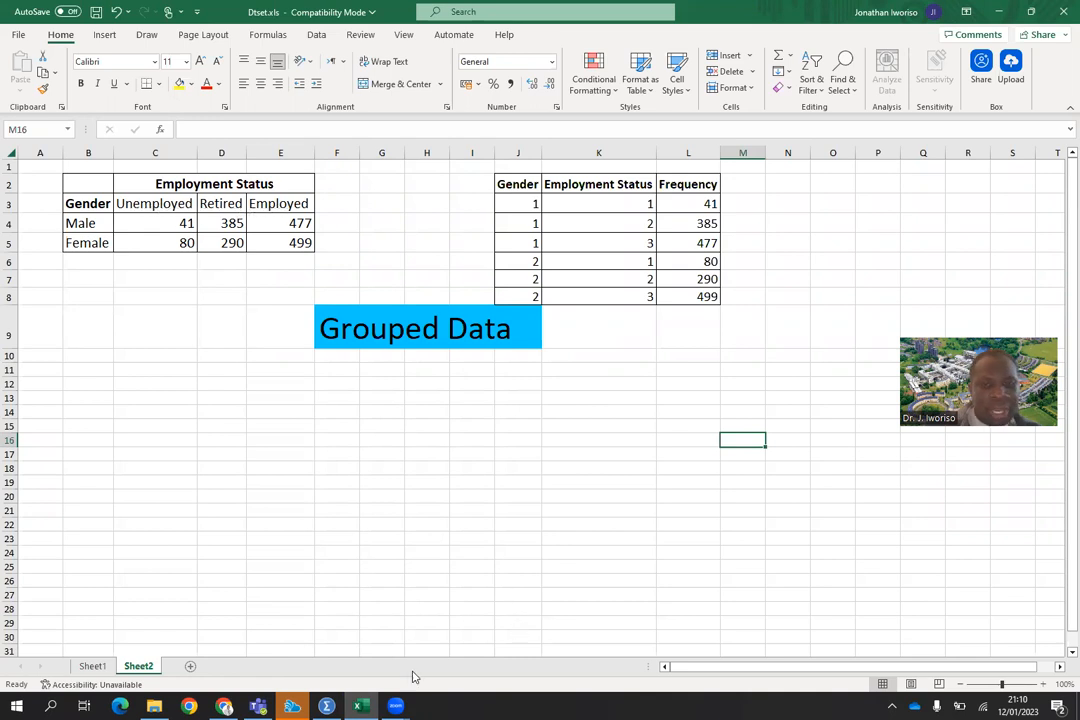
left_click(327, 706)
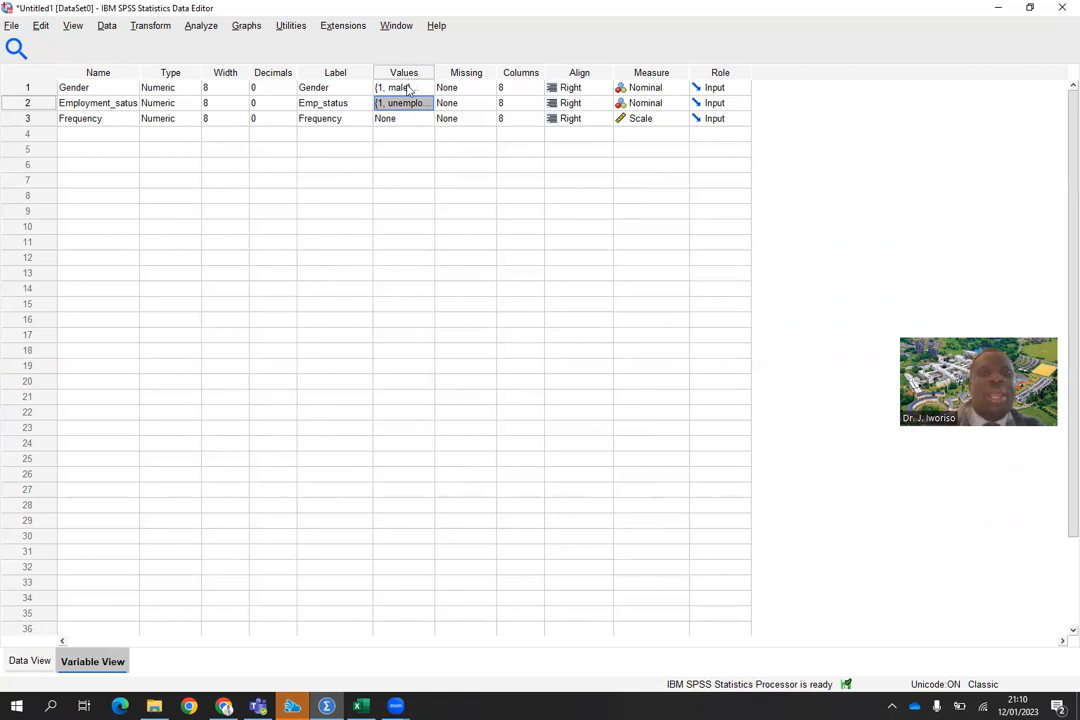
left_click(410, 150)
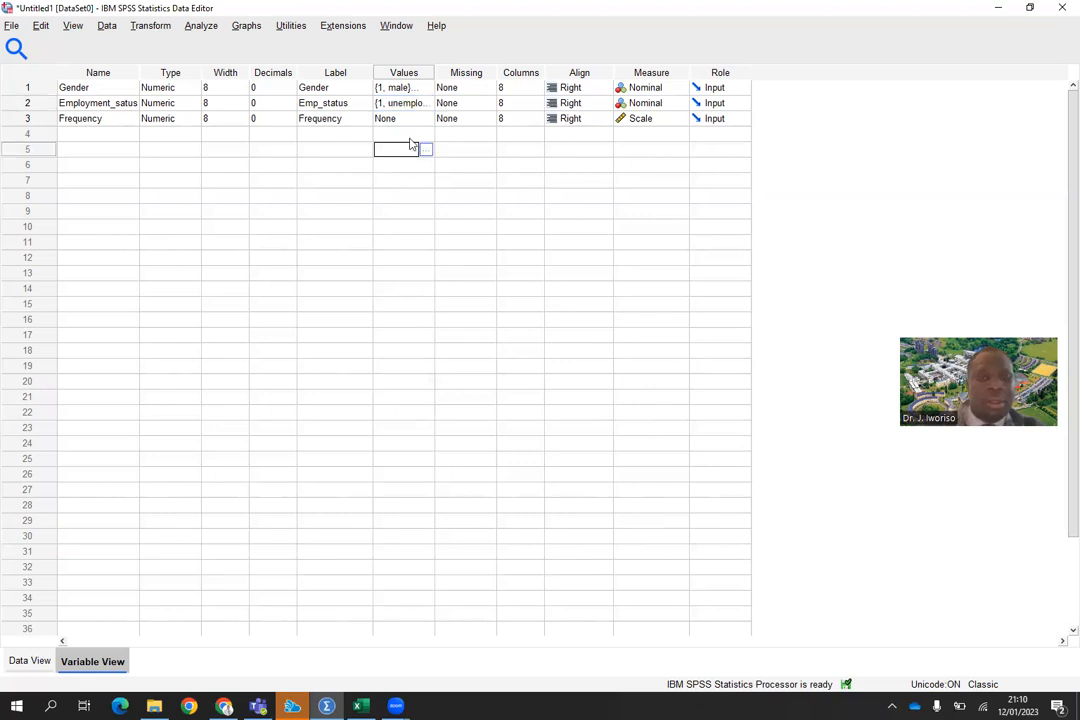
left_click(411, 137)
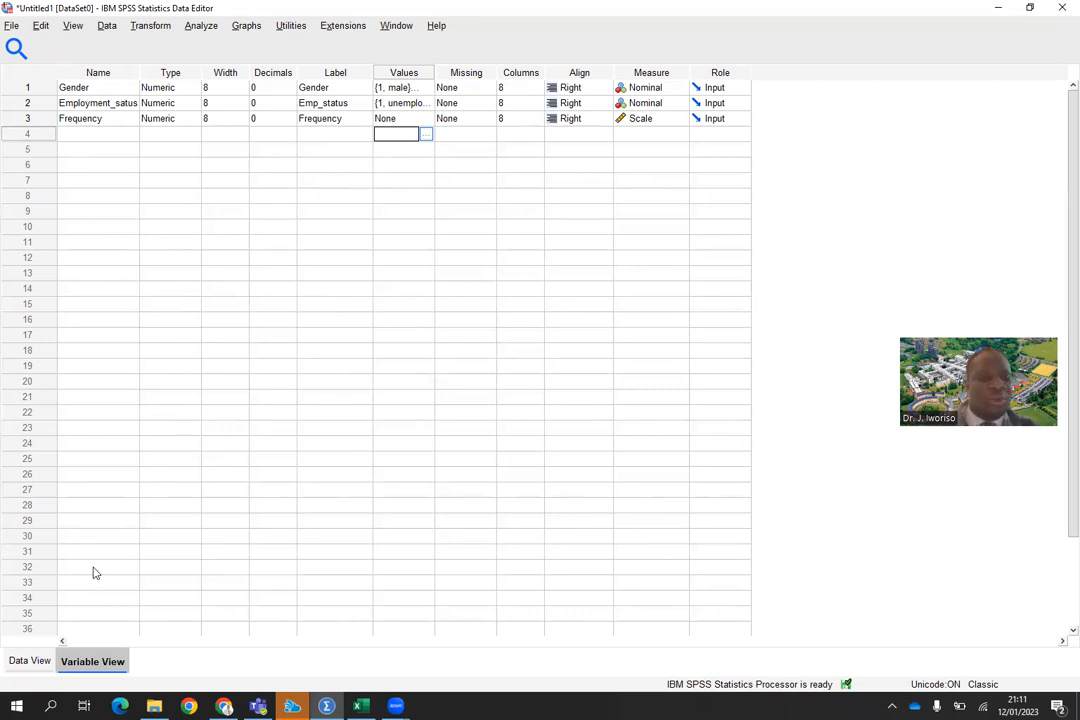
Show the data values and review the Gender, Employment_satus and Frequency columns
left_click(22, 662)
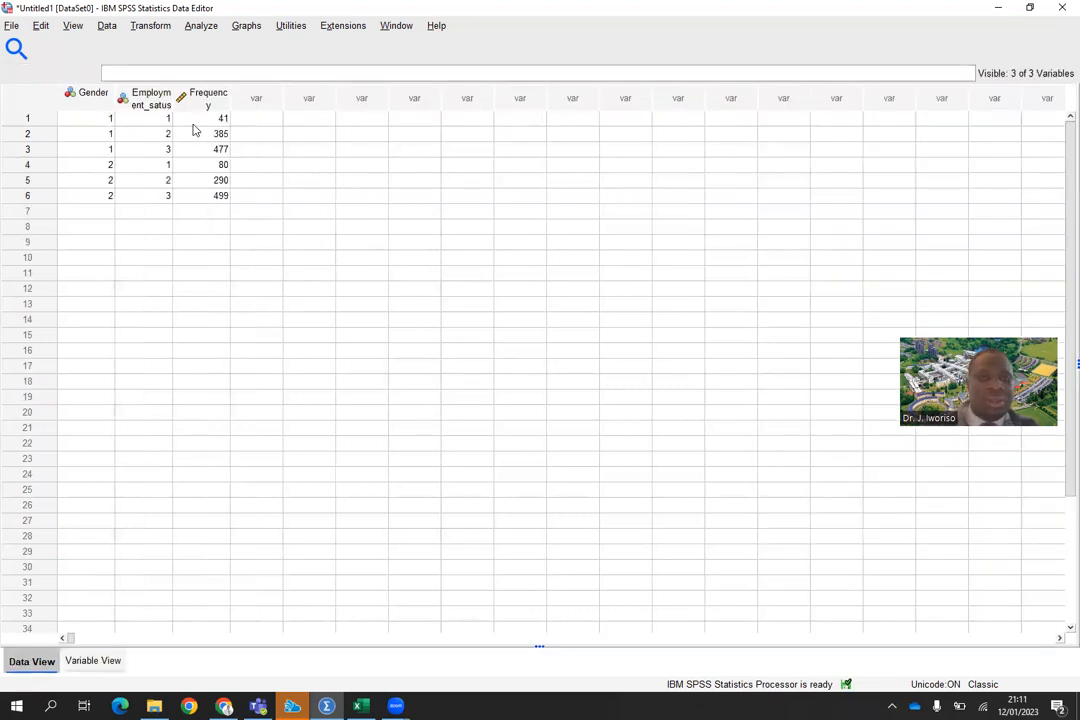
left_click(150, 100)
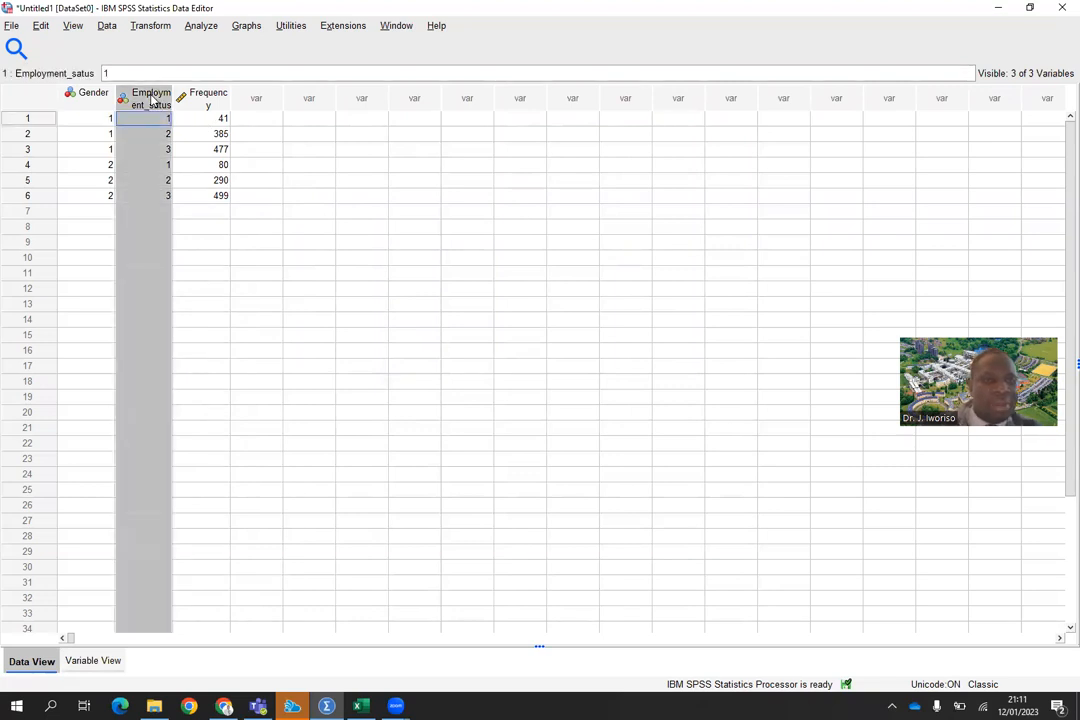
left_click(90, 92)
left_click(240, 100)
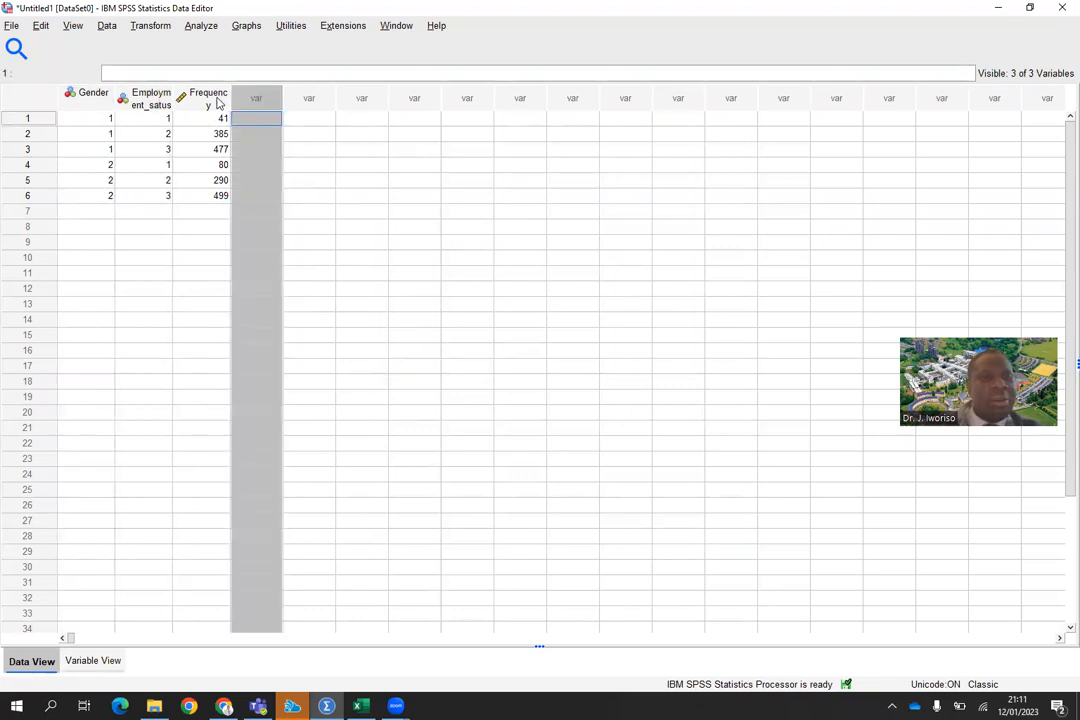
left_click(202, 100)
left_click(142, 95)
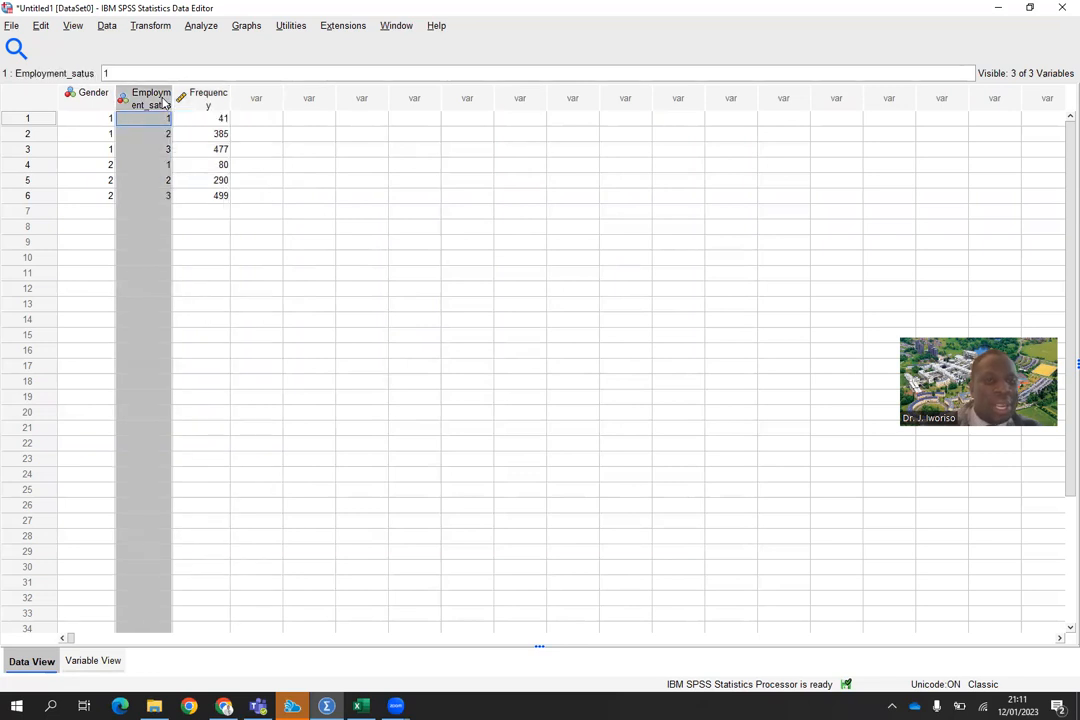
left_click(104, 97)
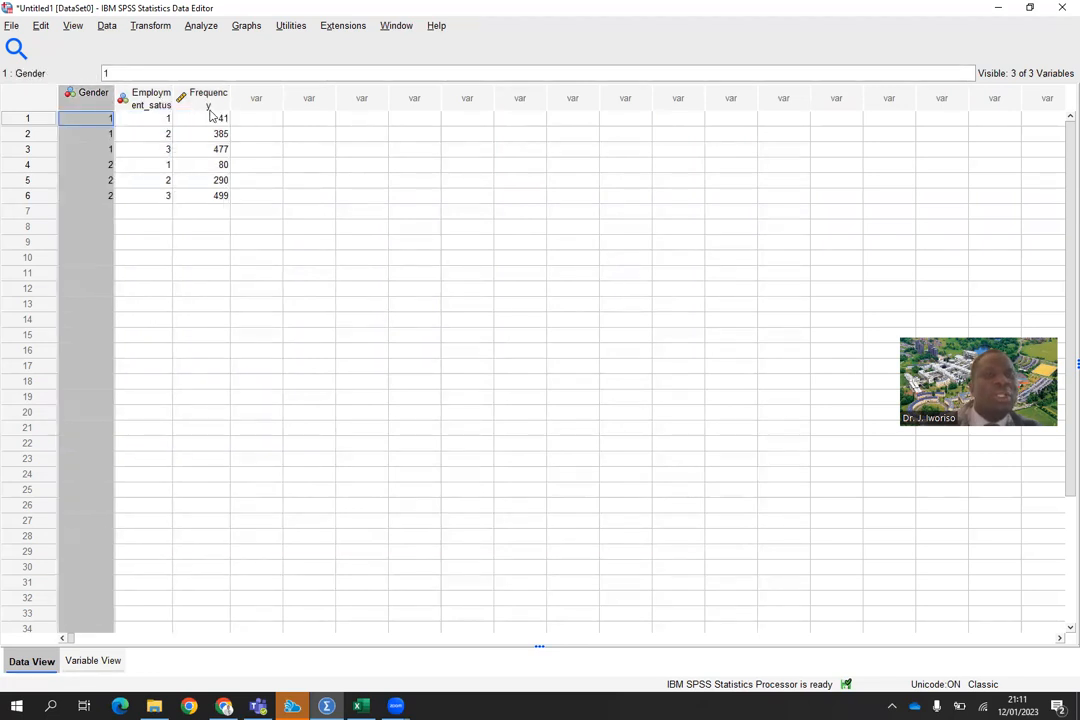
left_click(180, 97)
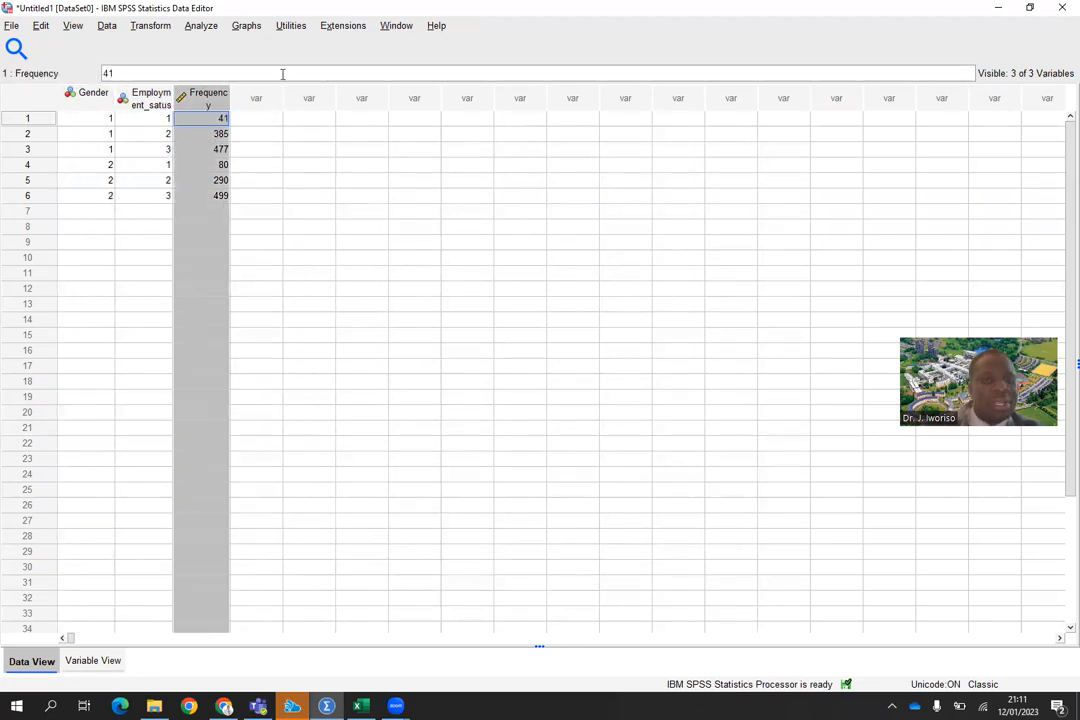
left_click(307, 164)
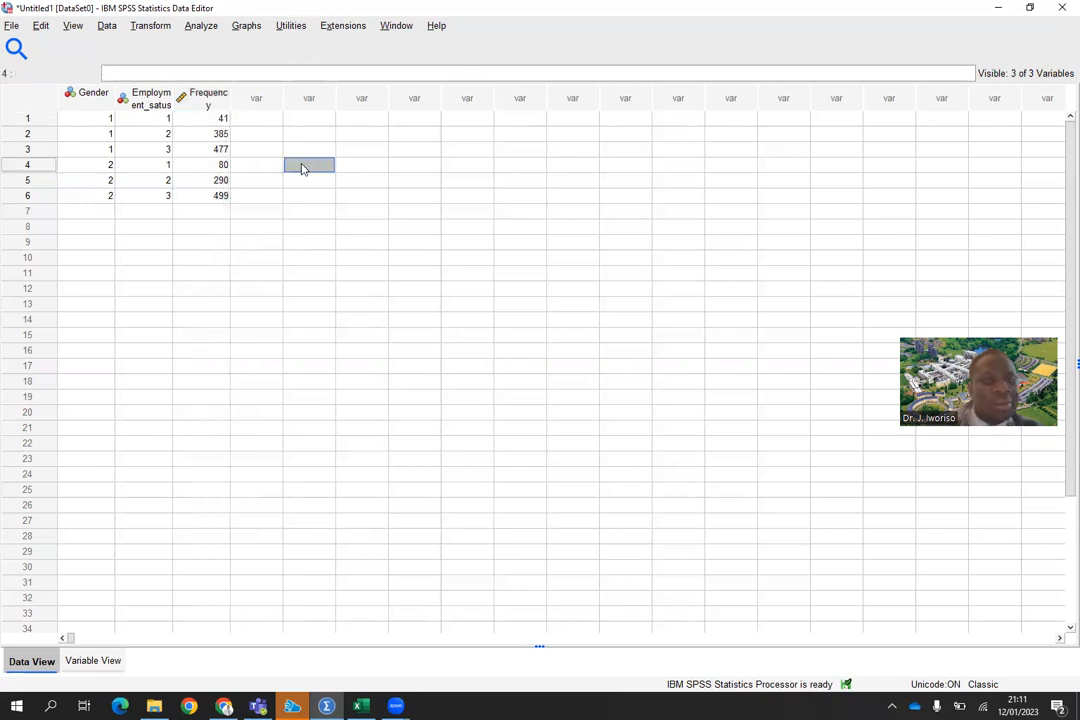
left_click(292, 27)
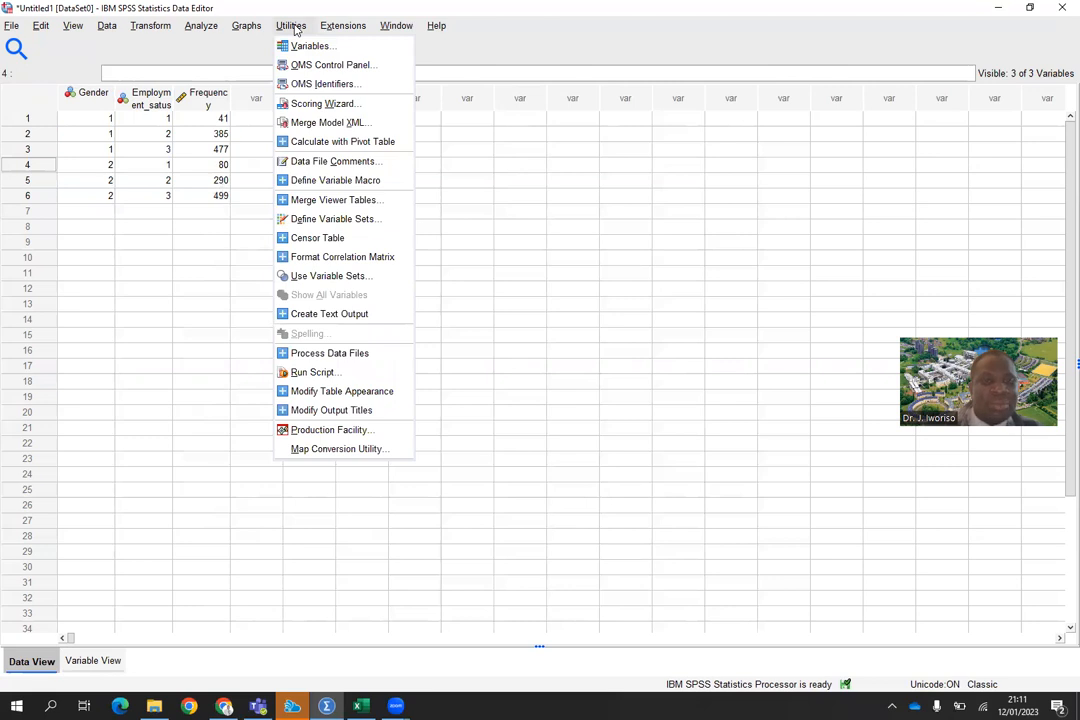
mouse_move(200, 27)
mouse_move(230, 63)
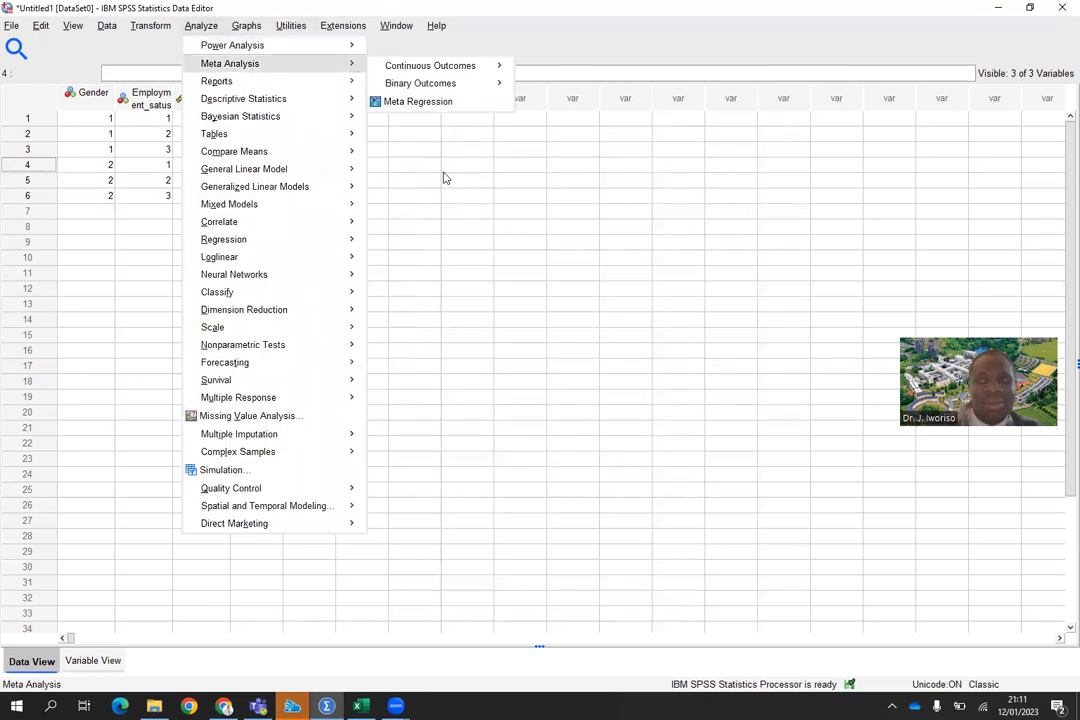
left_click(446, 178)
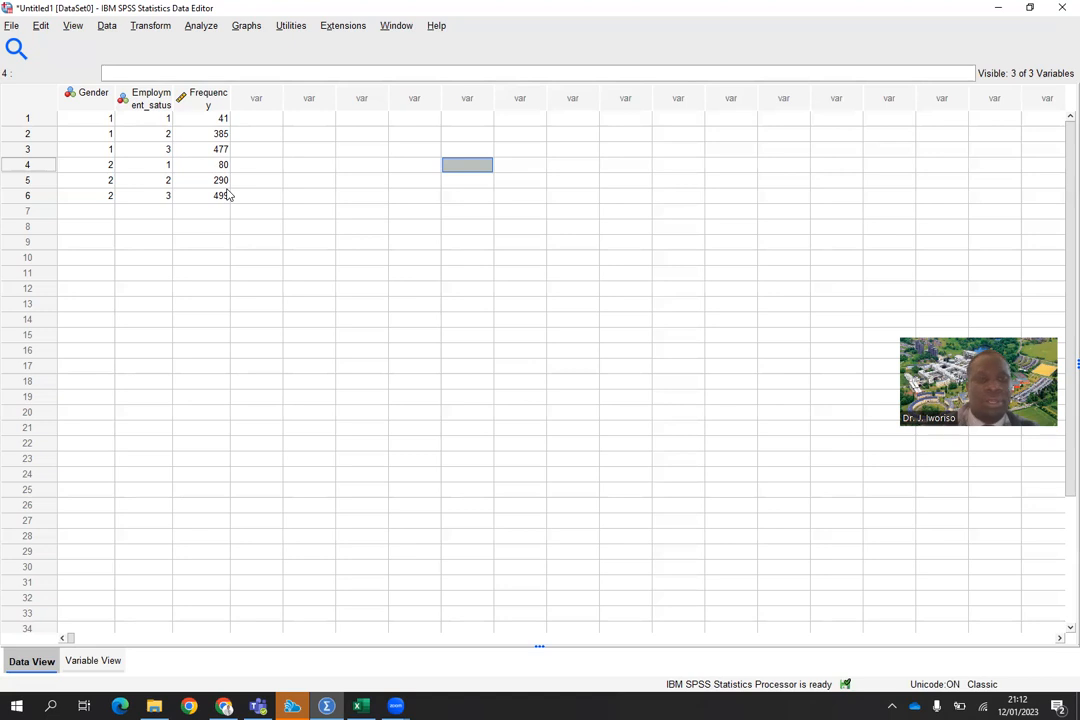
Weight the cases by the Frequency variable
left_click(107, 26)
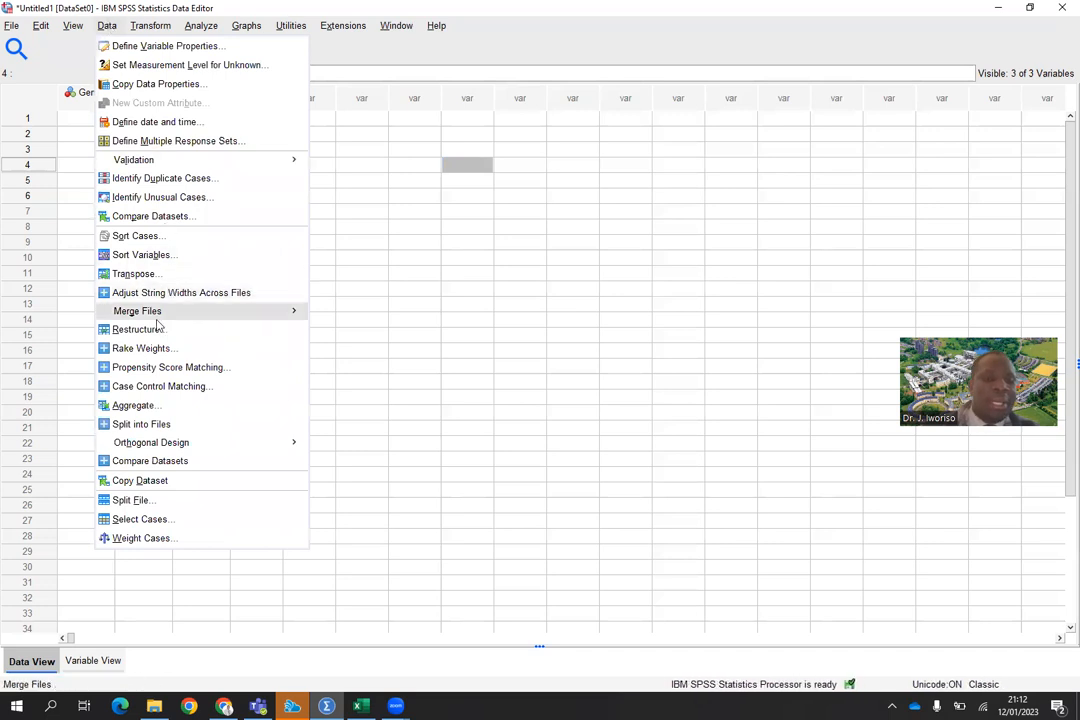
left_click(136, 539)
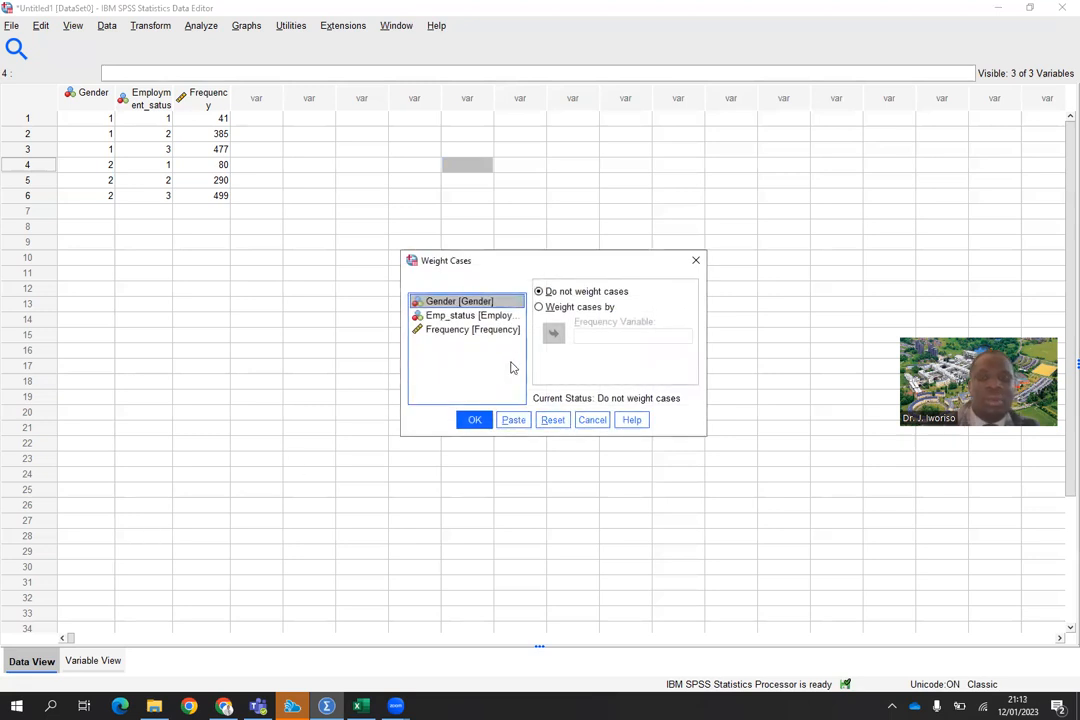
left_click(474, 330)
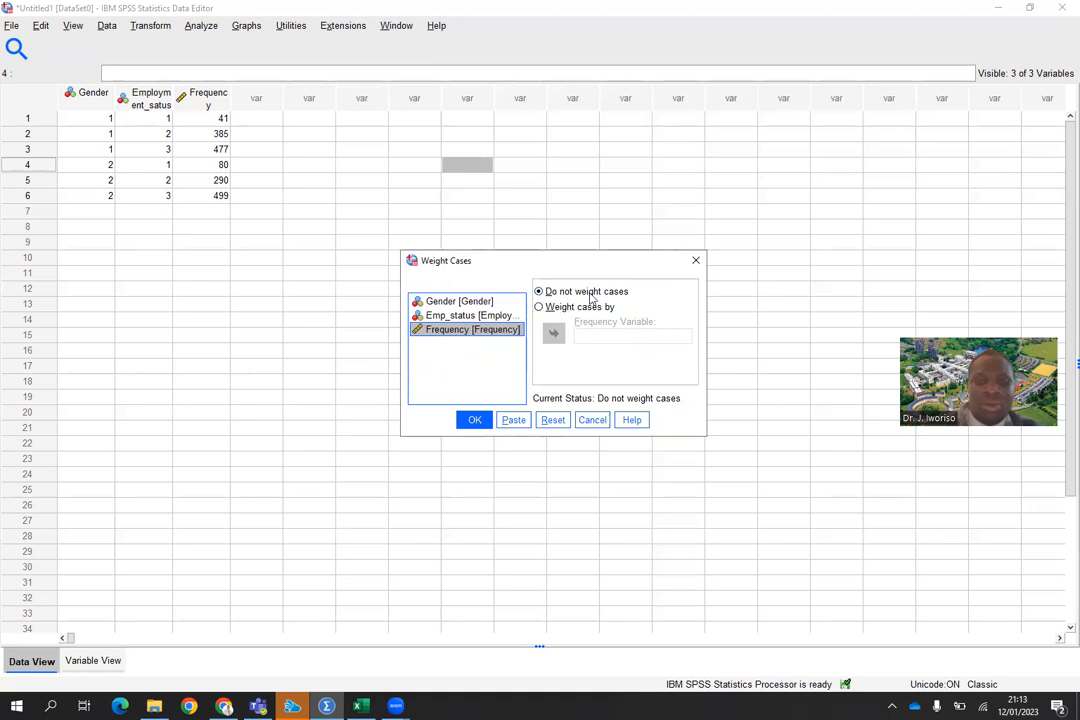
left_click(539, 308)
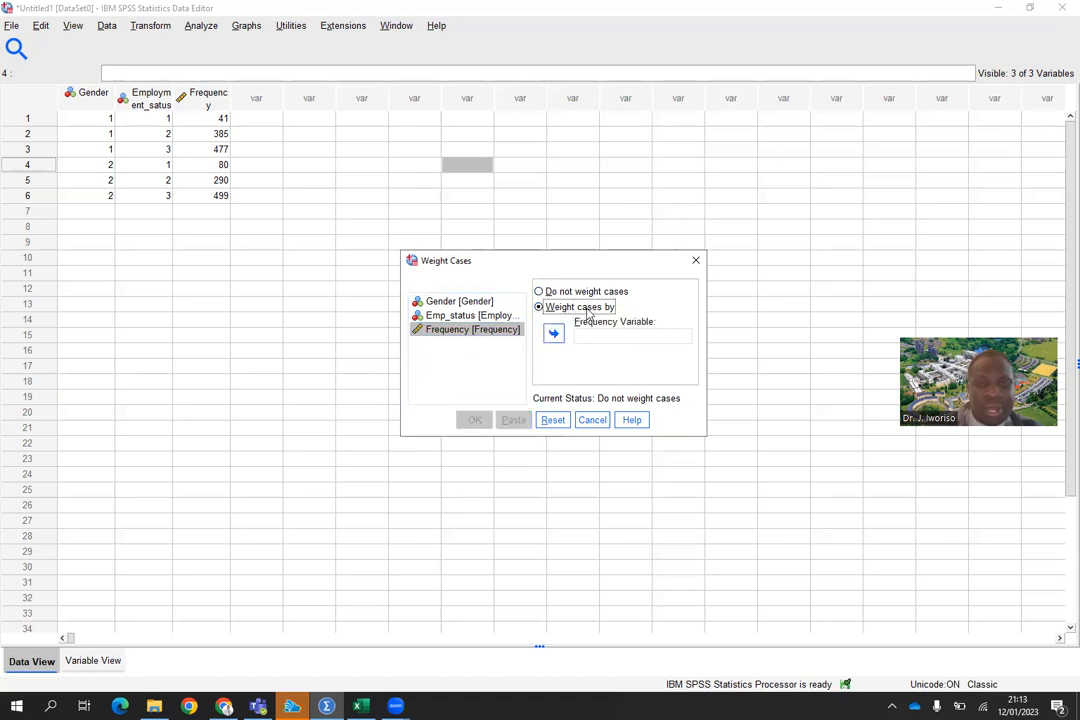
left_click(477, 331)
left_click(554, 335)
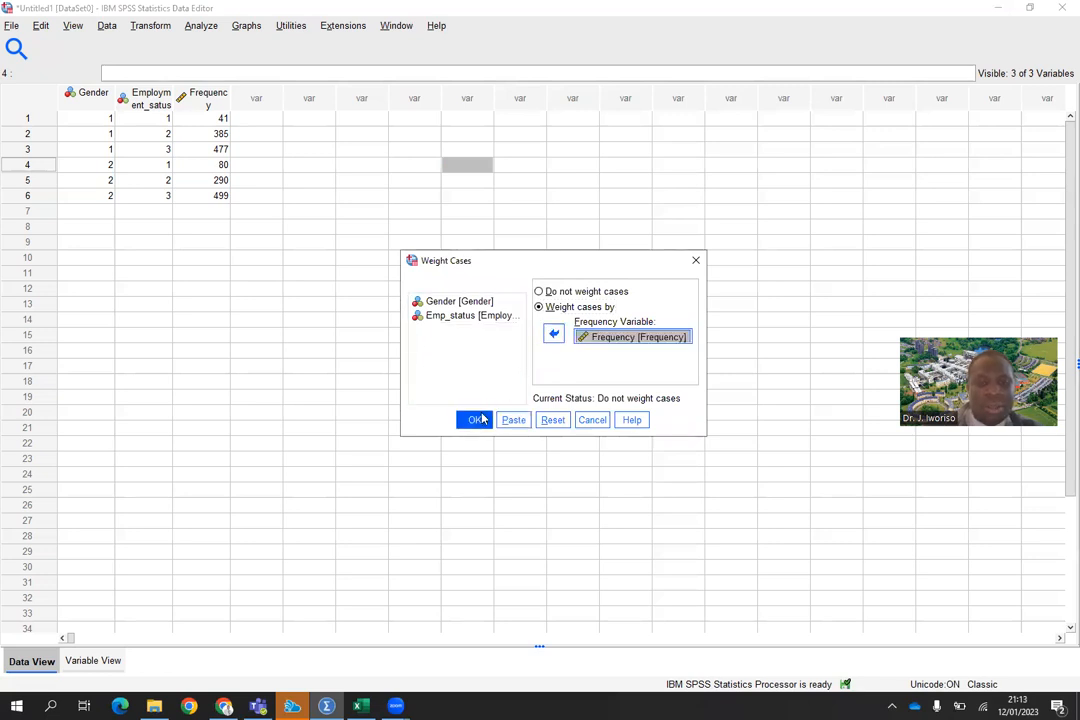
left_click(474, 420)
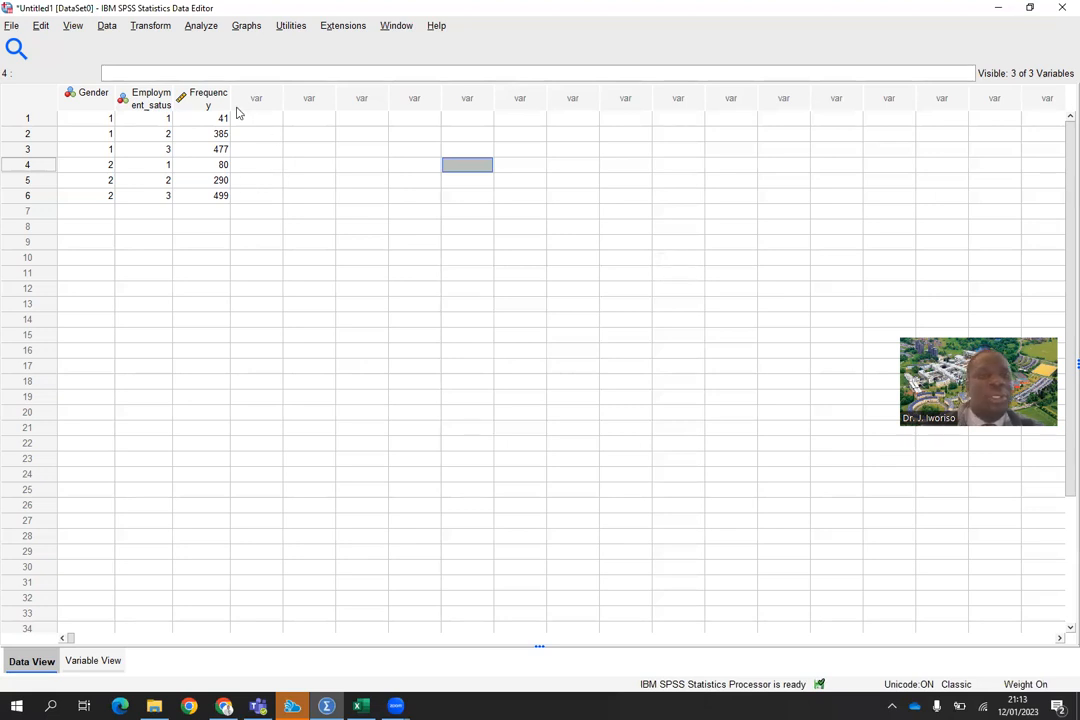
Start a clustered bar chart that uses summaries for groups of cases
left_click(241, 27)
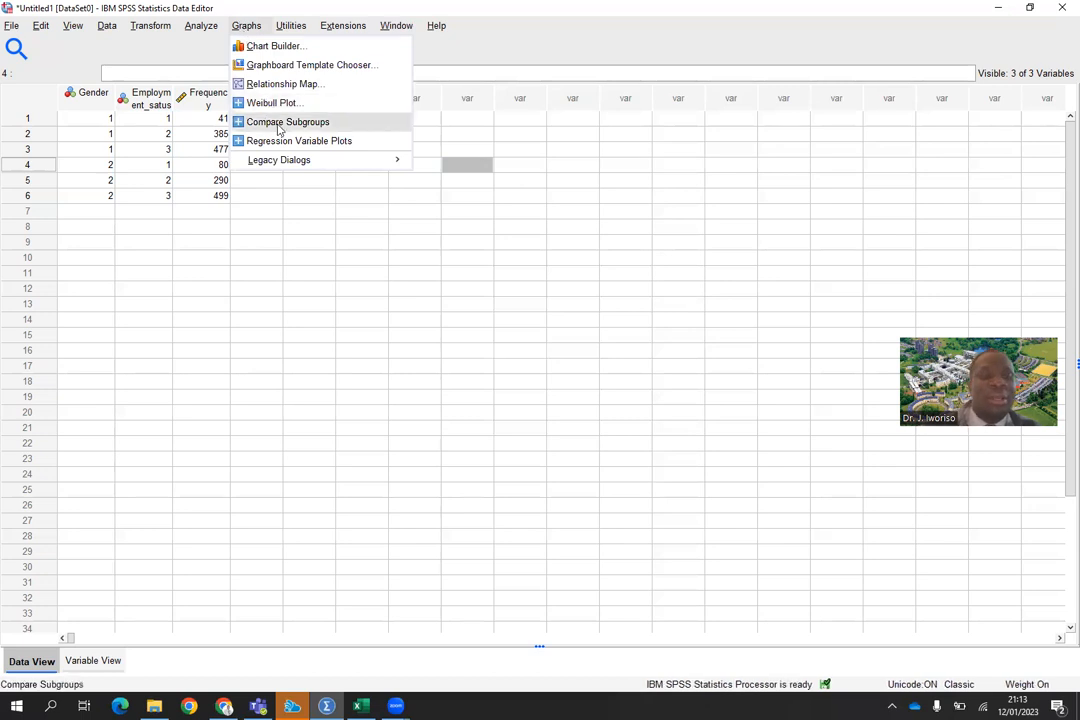
mouse_move(285, 162)
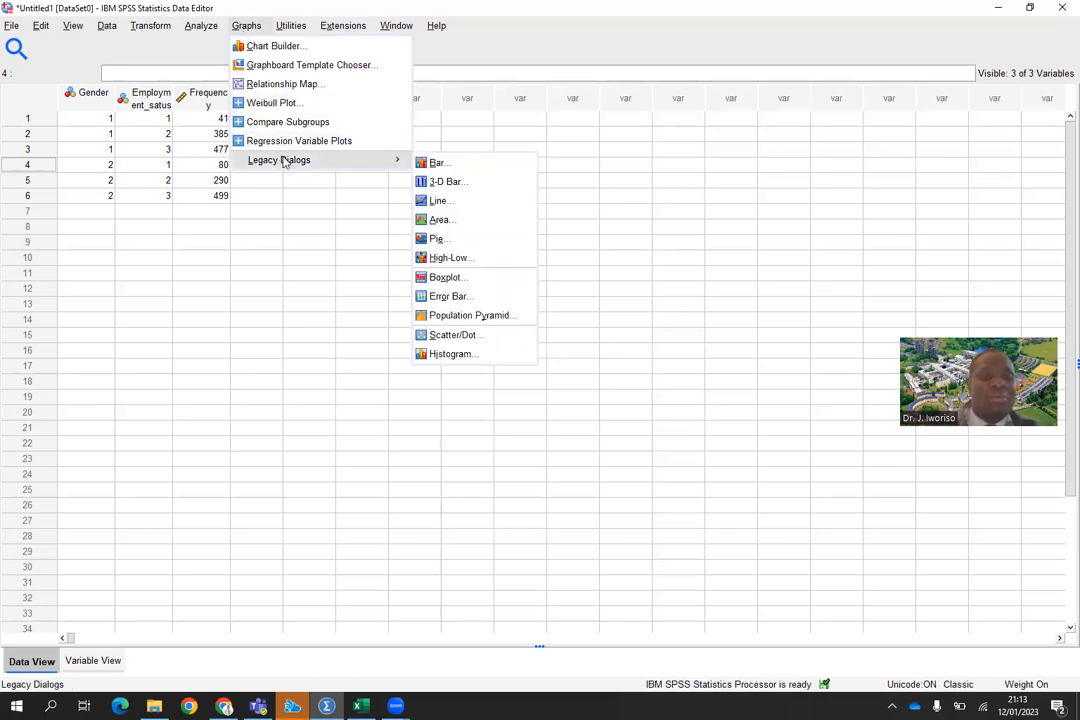
left_click(441, 165)
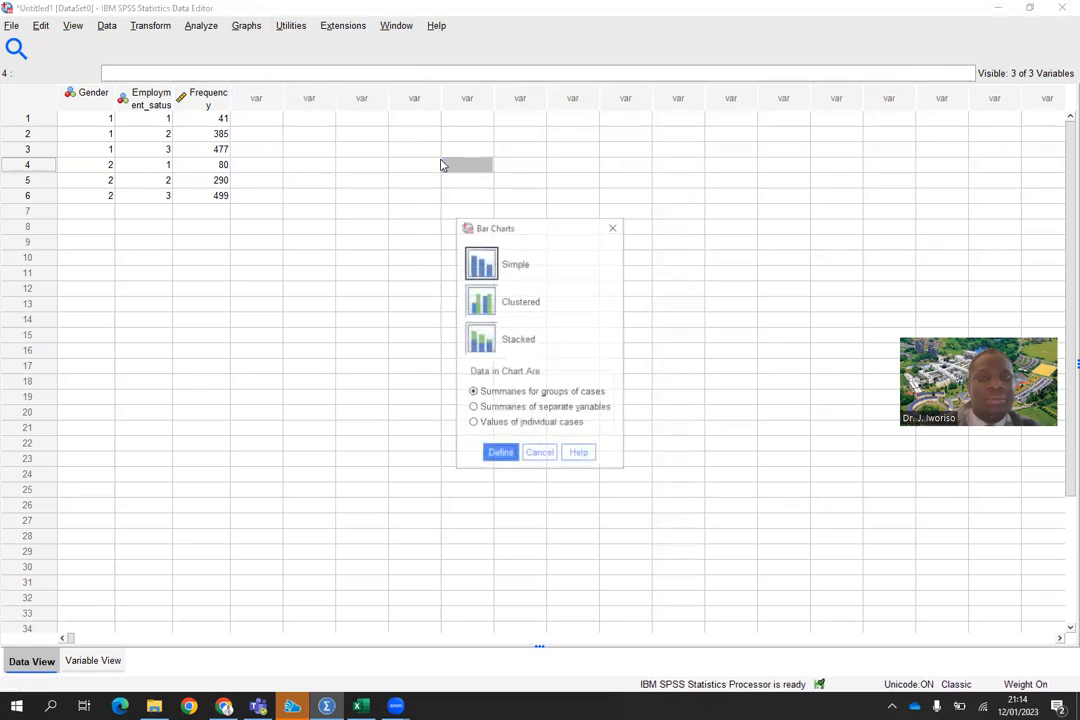
left_click(483, 305)
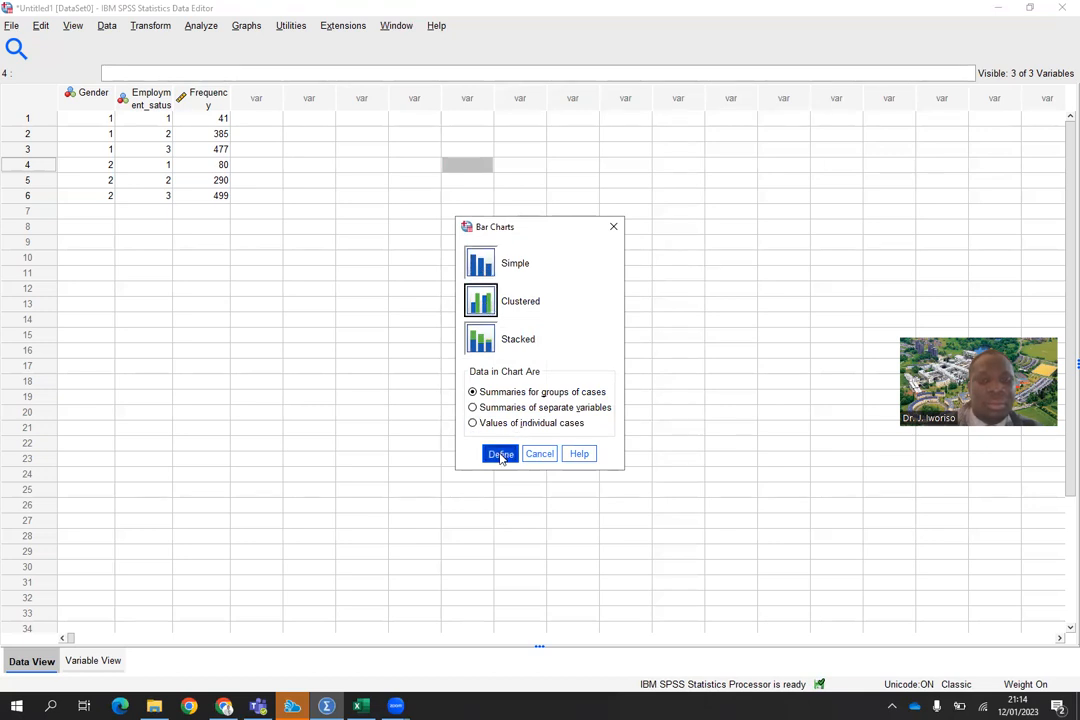
left_click(500, 455)
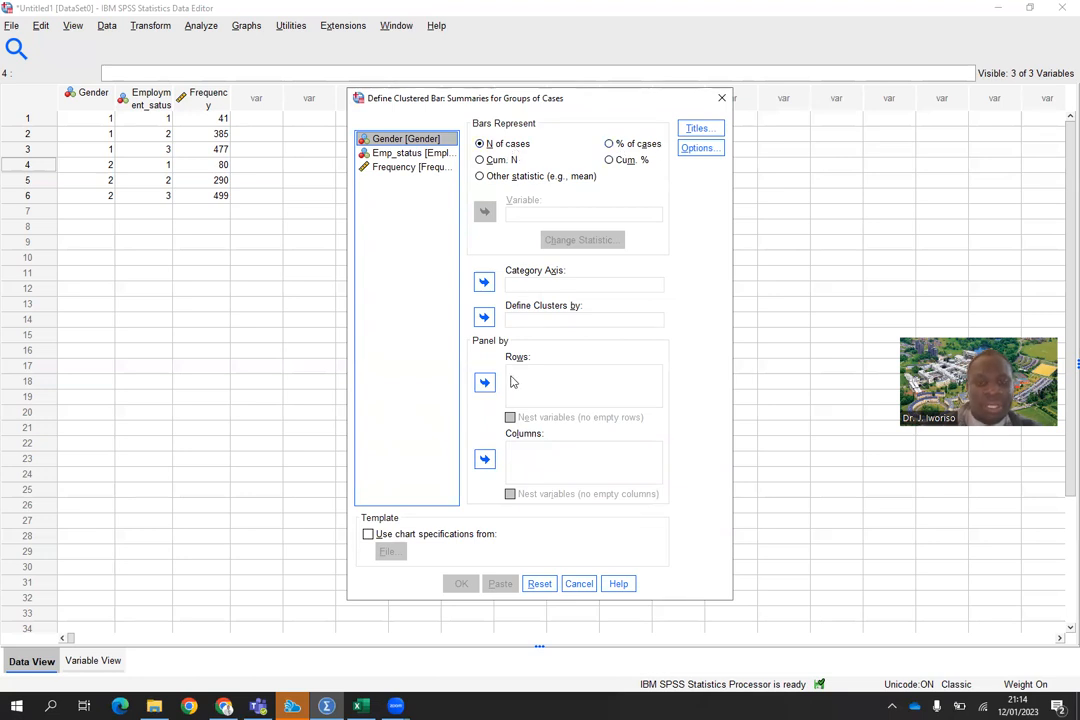
Generate the clustered bar chart with Emp_status on the category axis and clusters defined by Gender, and enlarge the output window
left_click(413, 155)
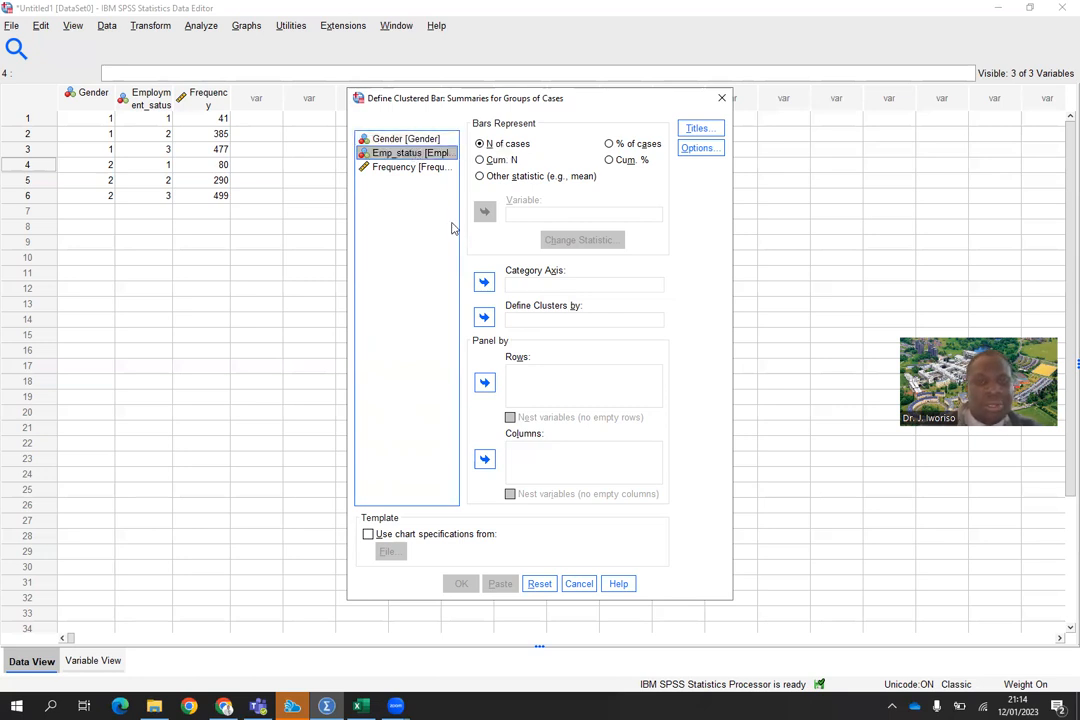
left_click(484, 283)
left_click(417, 142)
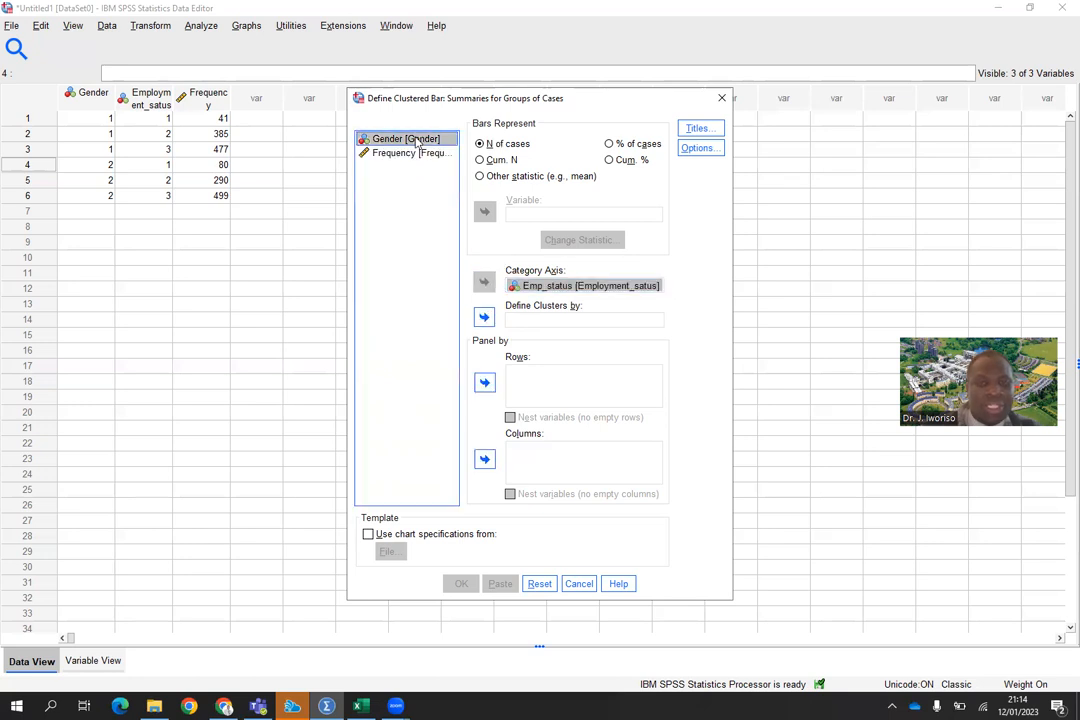
left_click(484, 318)
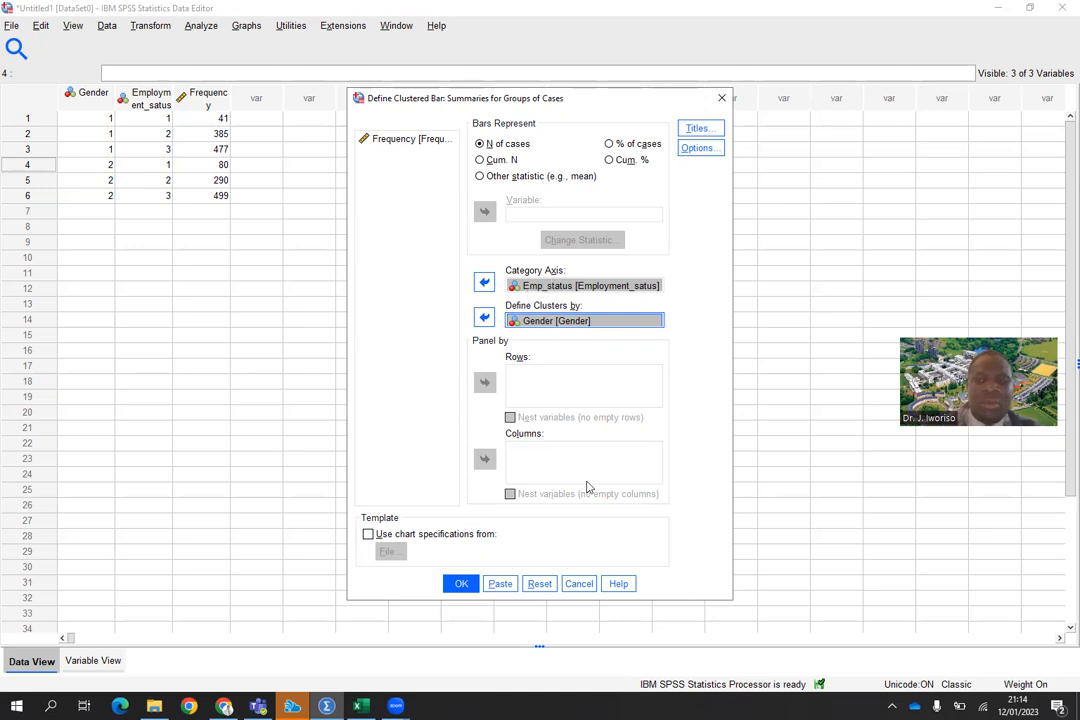
left_click(461, 585)
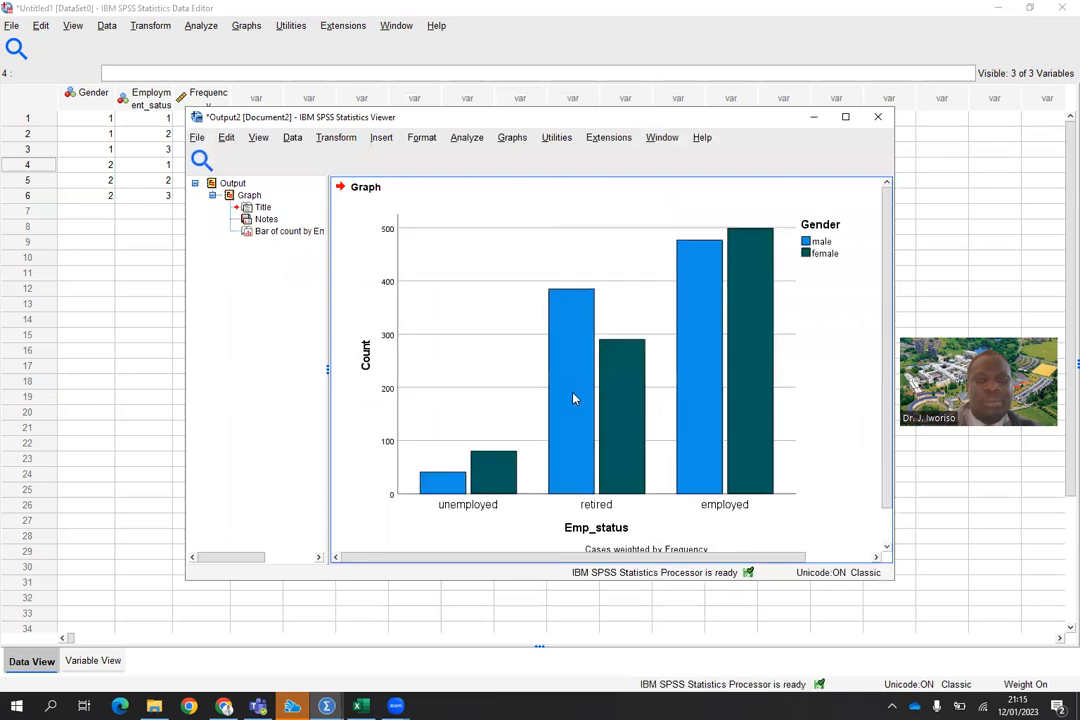
left_click(574, 398)
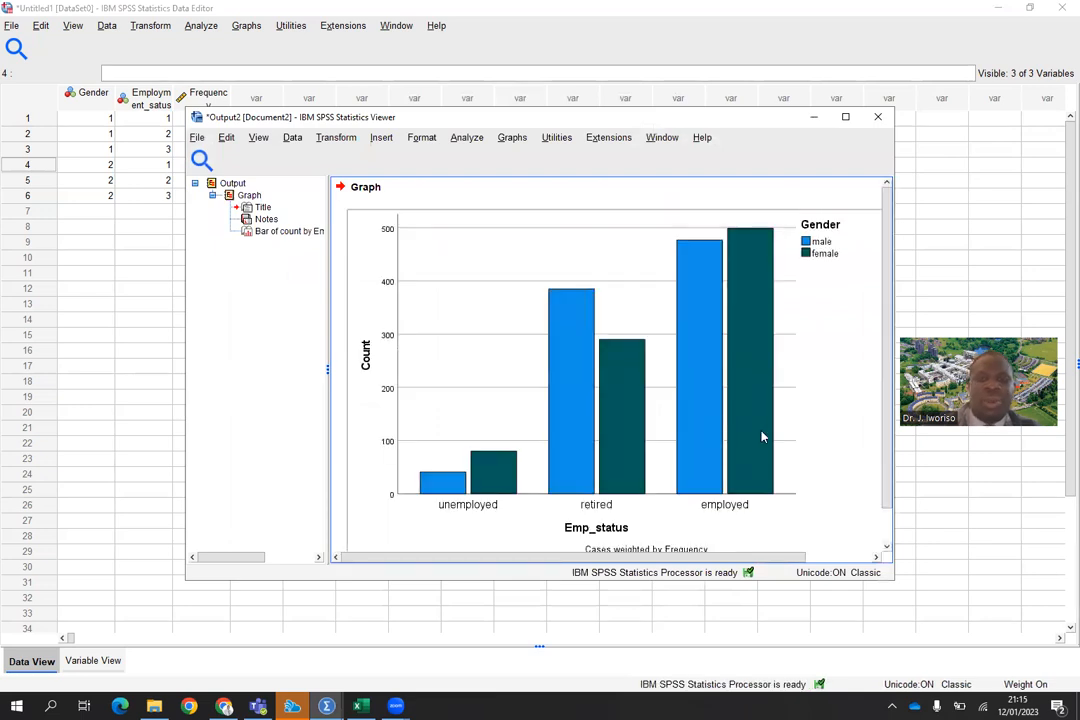
left_click(845, 117)
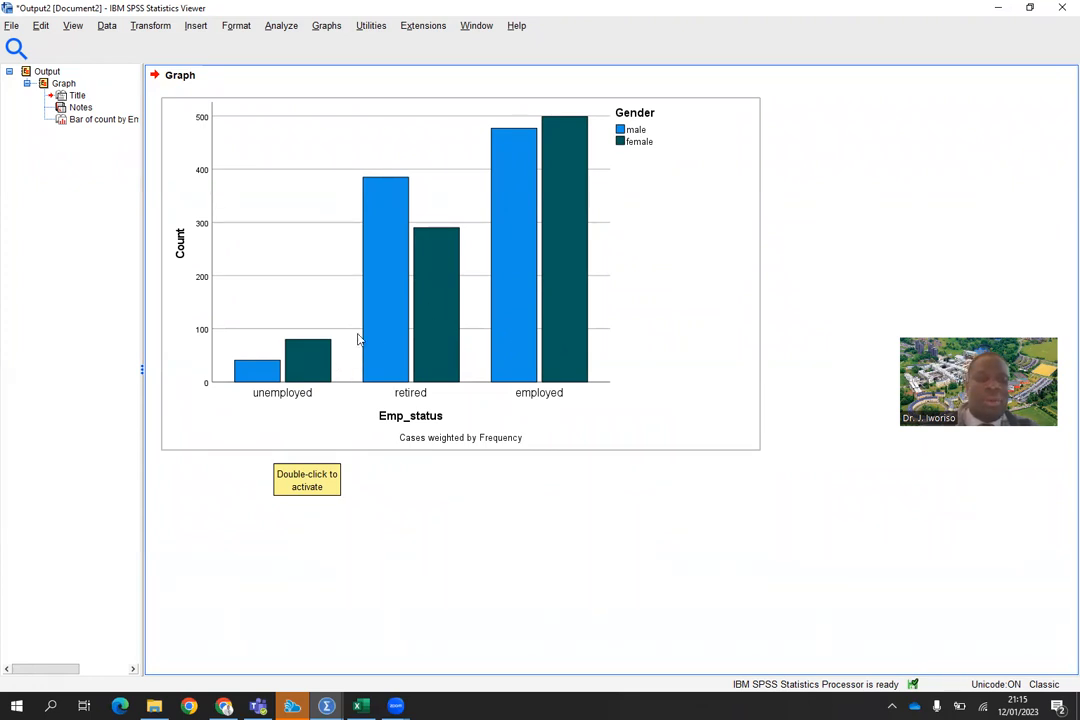
Open the count bar chart for editing, show data labels on its bars, and enlarge the chart editor
right_click(388, 323)
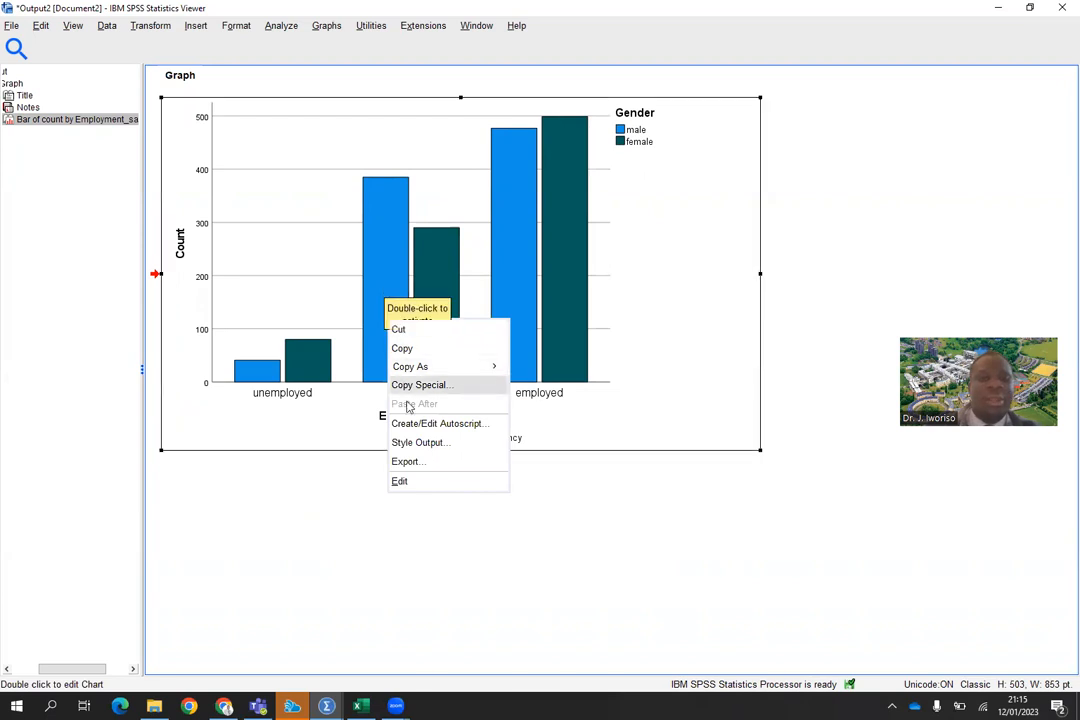
left_click(400, 482)
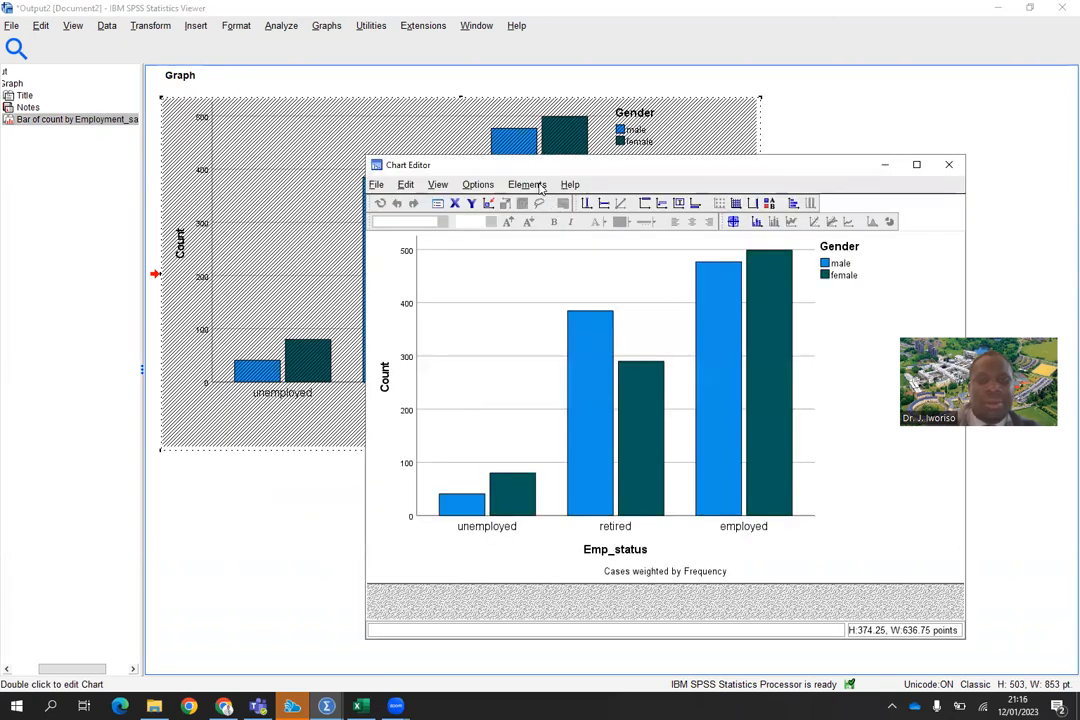
left_click(538, 187)
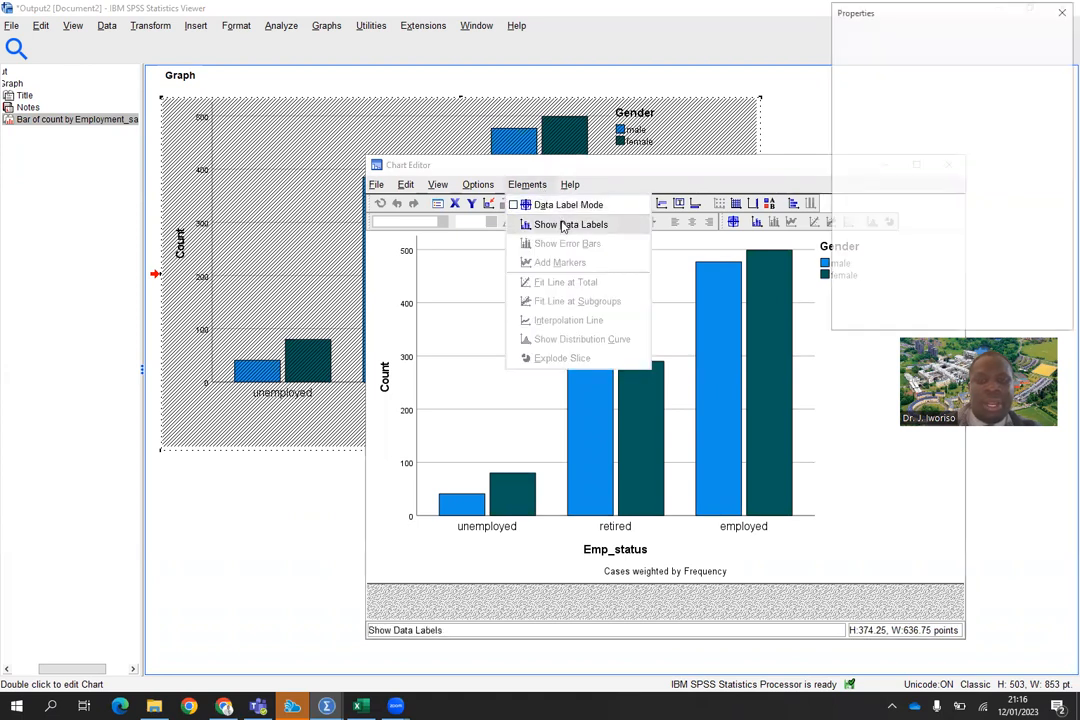
left_click(563, 225)
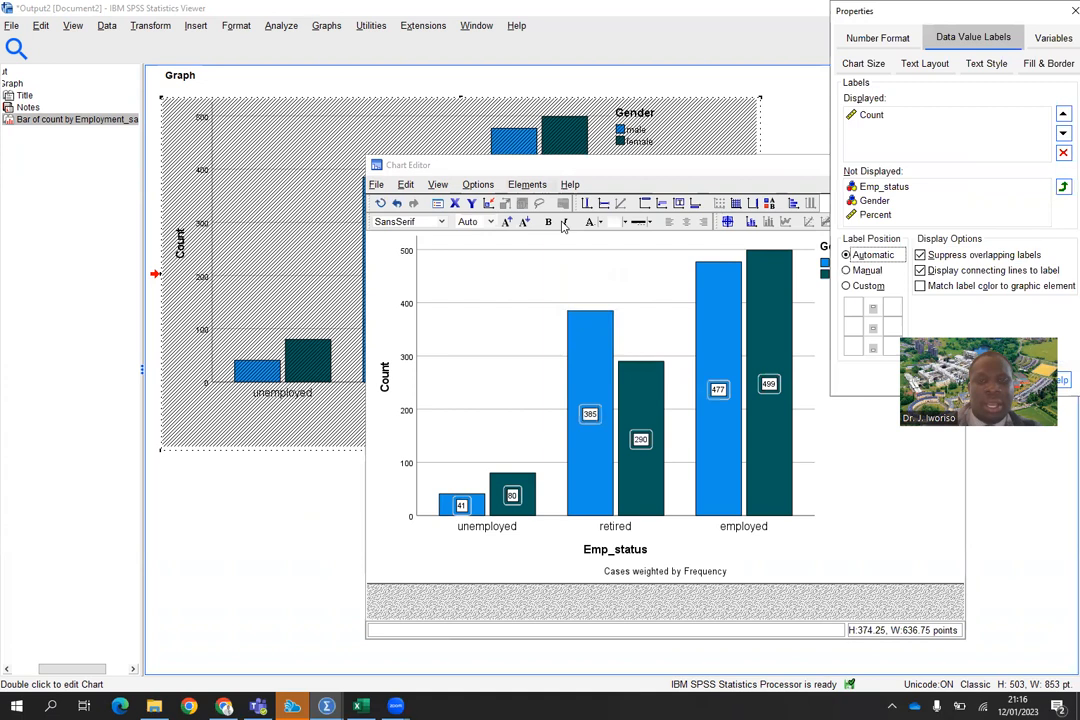
left_click(1060, 14)
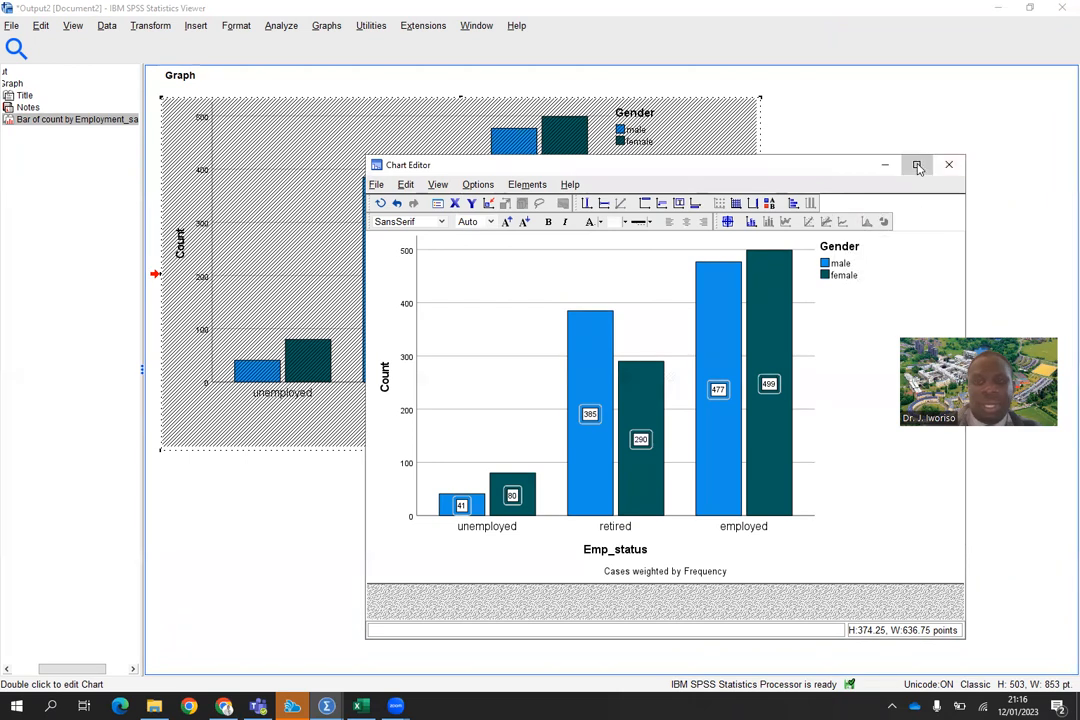
left_click(916, 164)
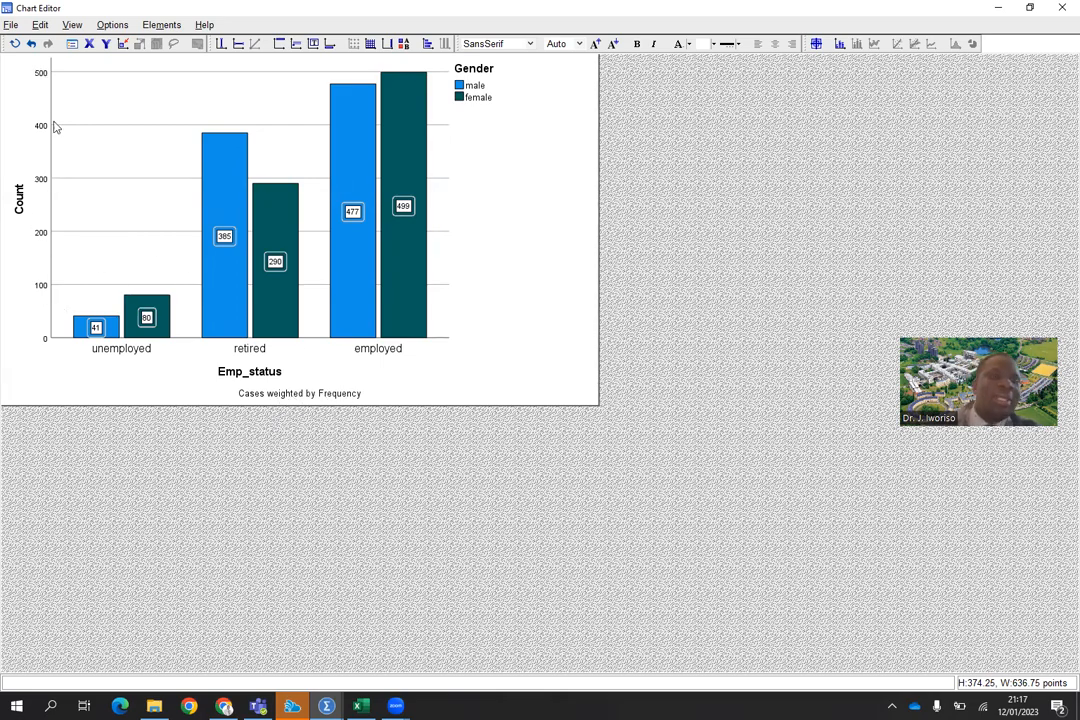
Close the chart editor and the output document without saving the output
left_click(1060, 9)
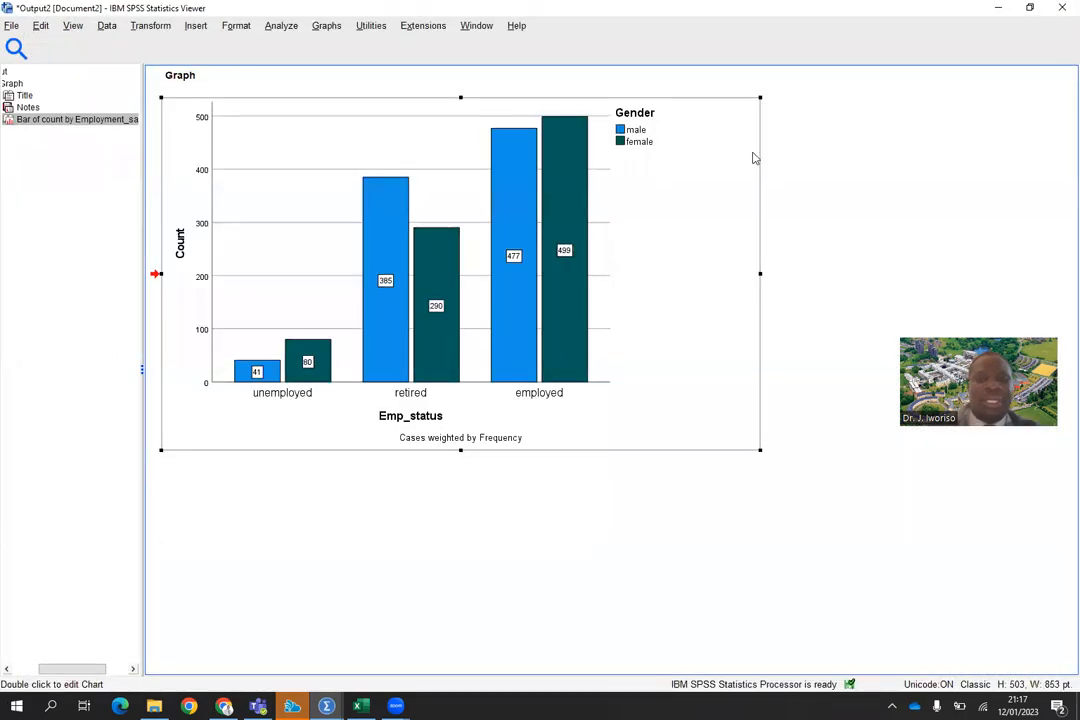
left_click(1062, 7)
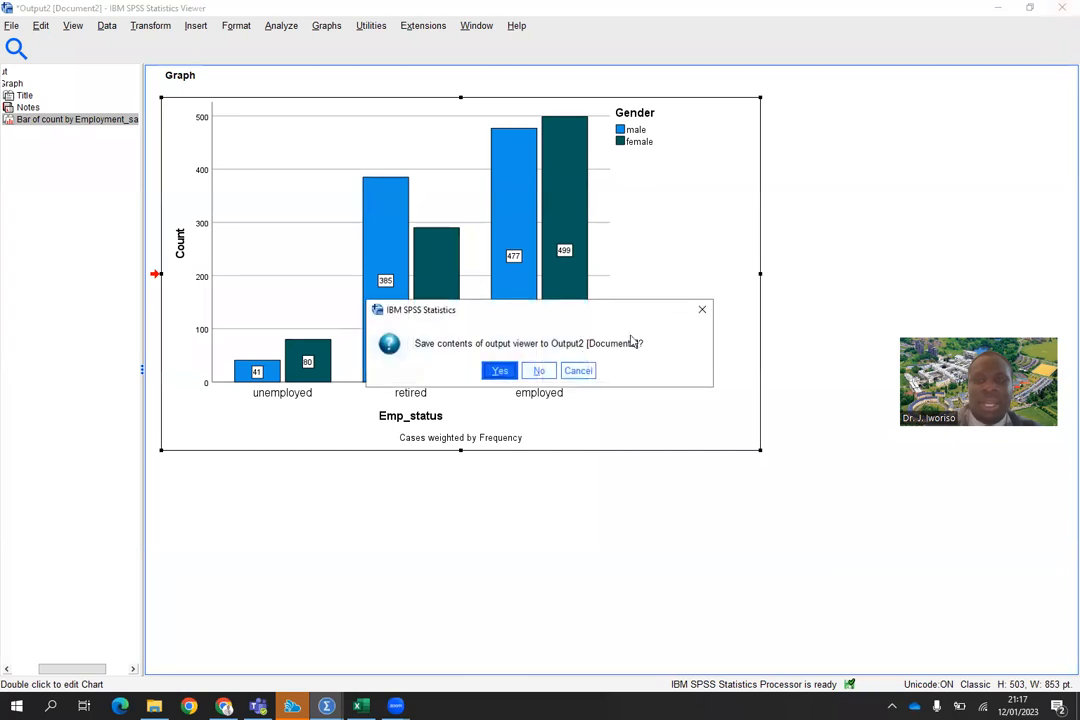
left_click(541, 371)
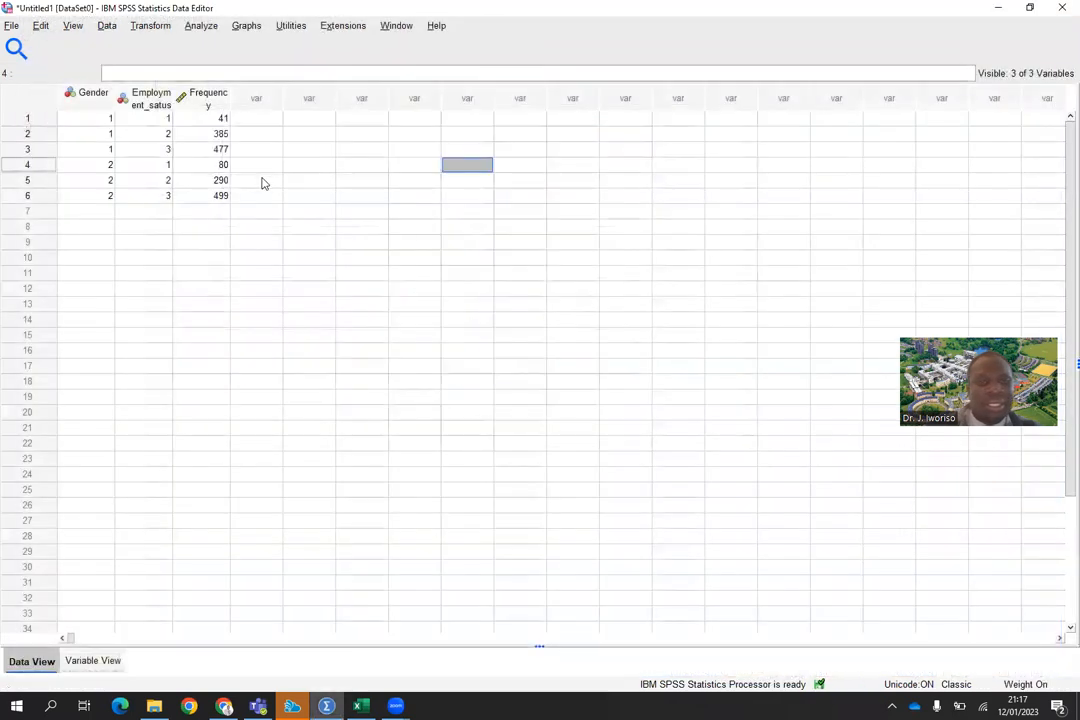
Start another clustered bar chart for groups of cases and set the bars to represent % of cases
left_click(245, 26)
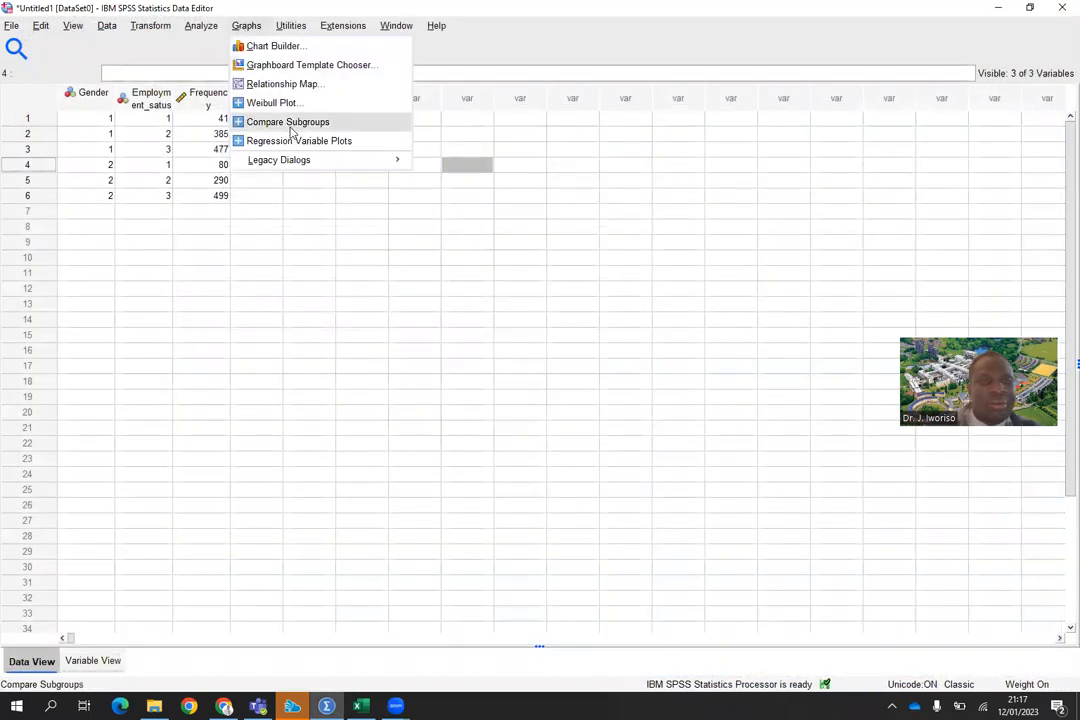
mouse_move(300, 166)
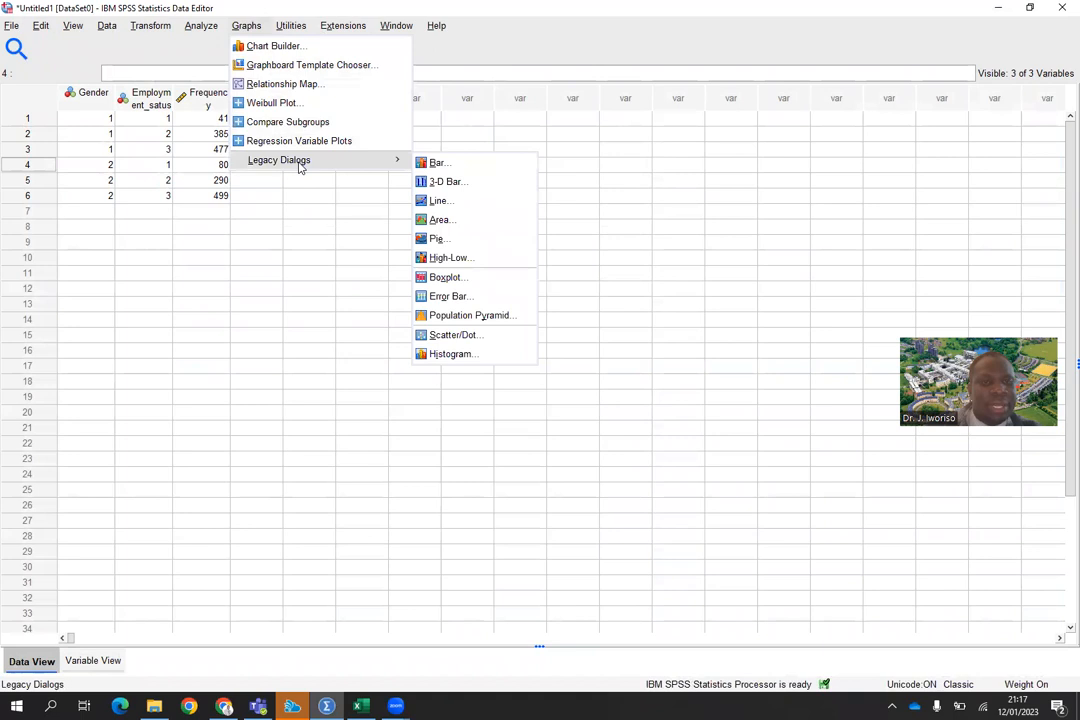
left_click(437, 165)
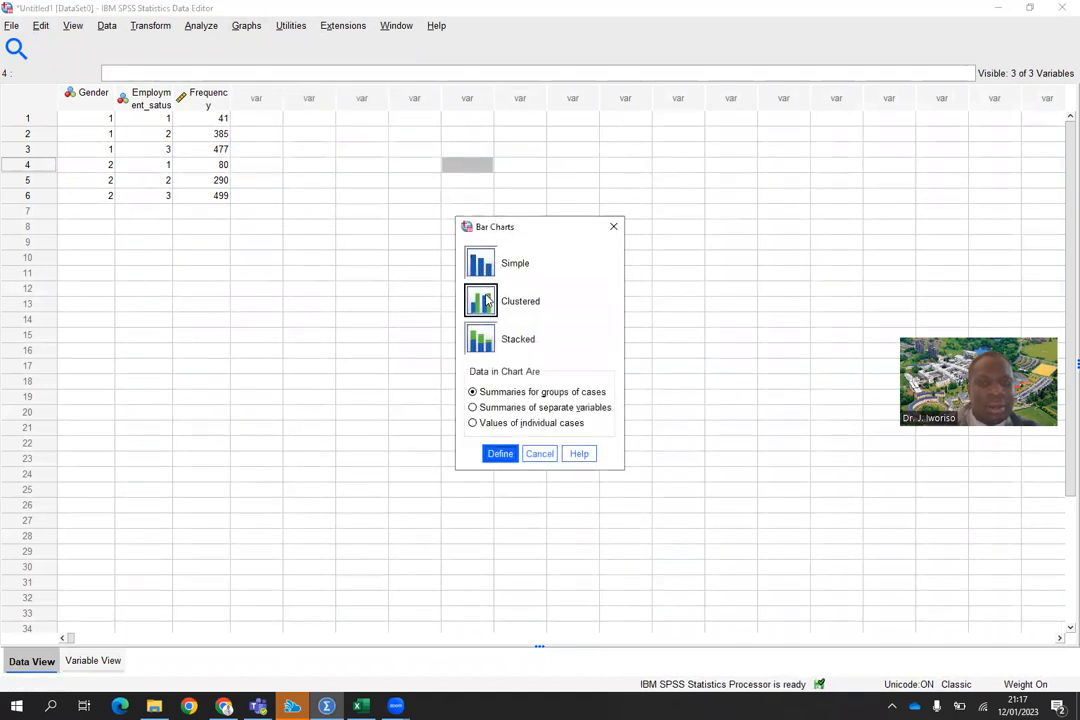
left_click(501, 454)
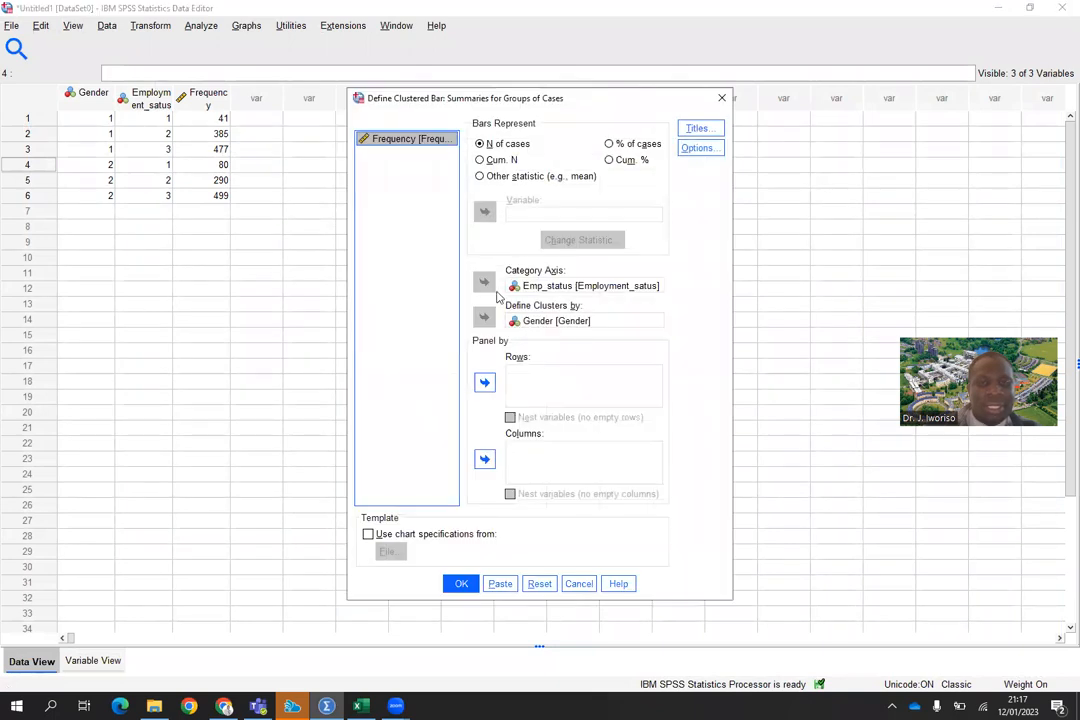
left_click(611, 145)
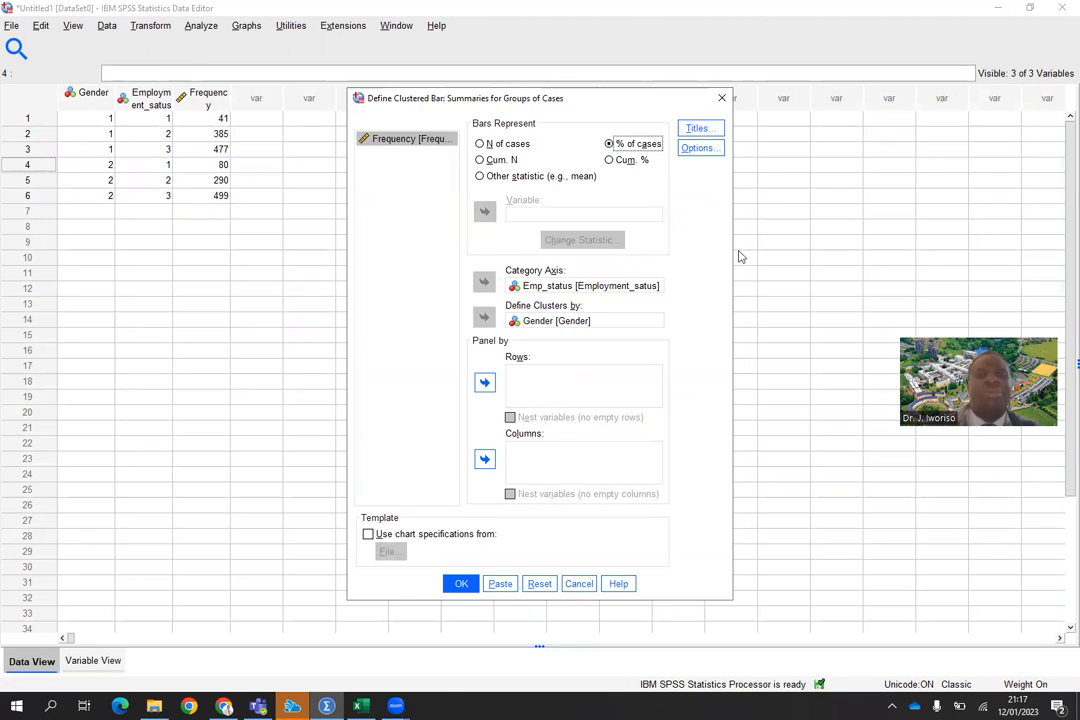
Reassign Emp_status to the category axis, keep Gender as the cluster variable, and generate the percentage bar chart
left_click(572, 287)
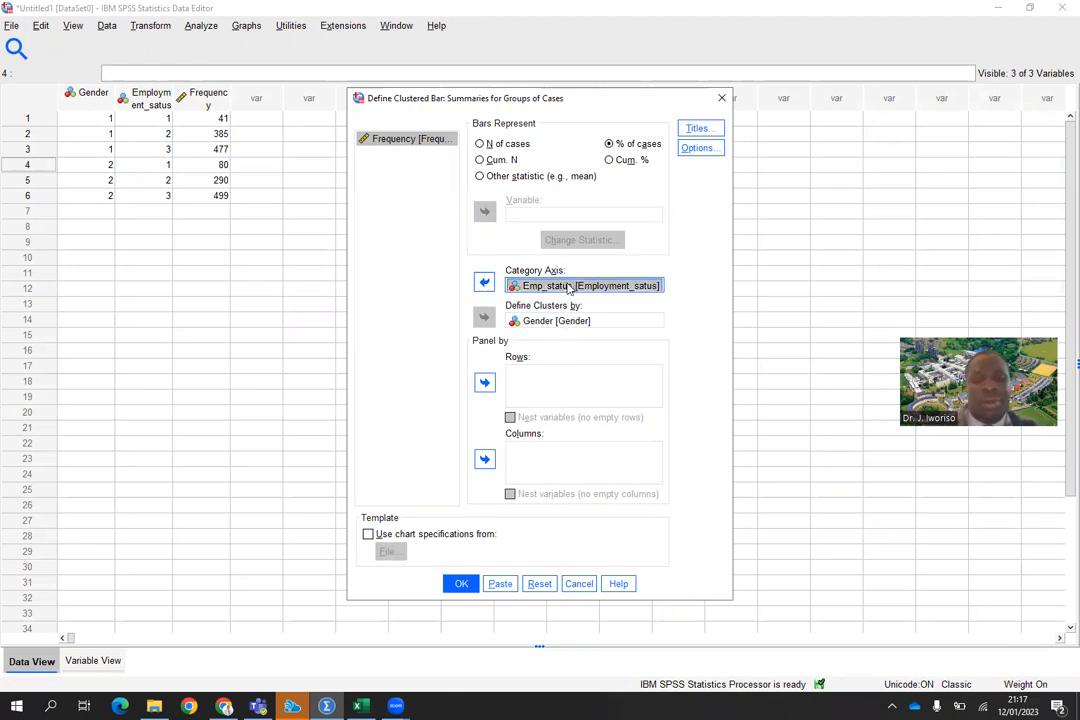
left_click(485, 283)
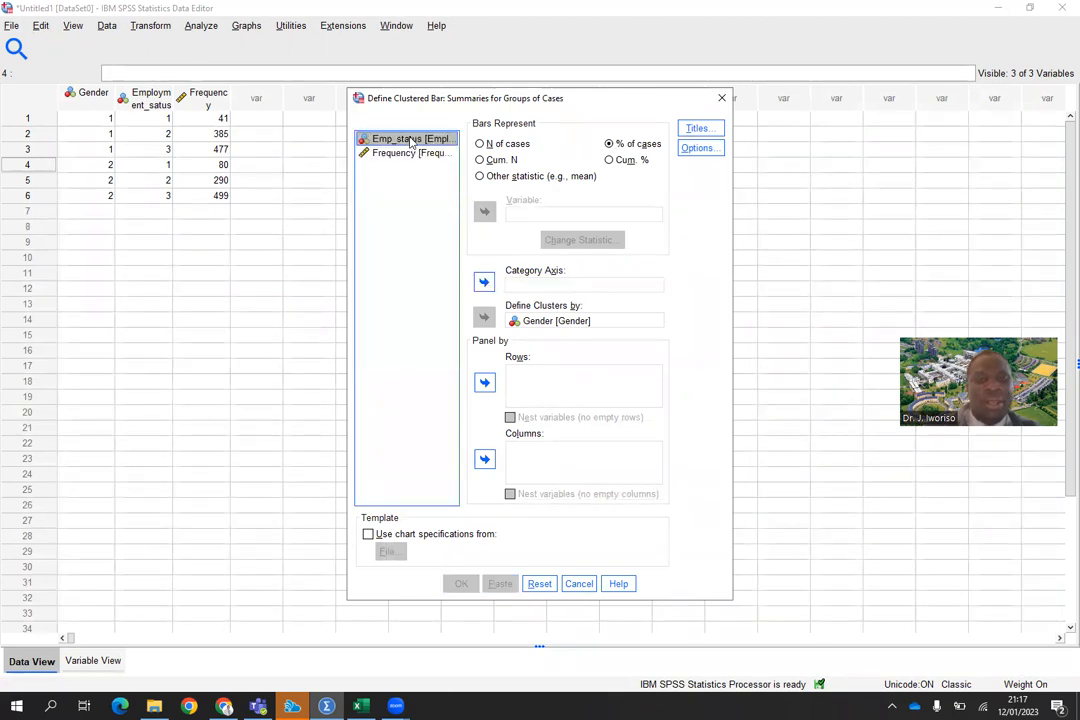
left_click(484, 283)
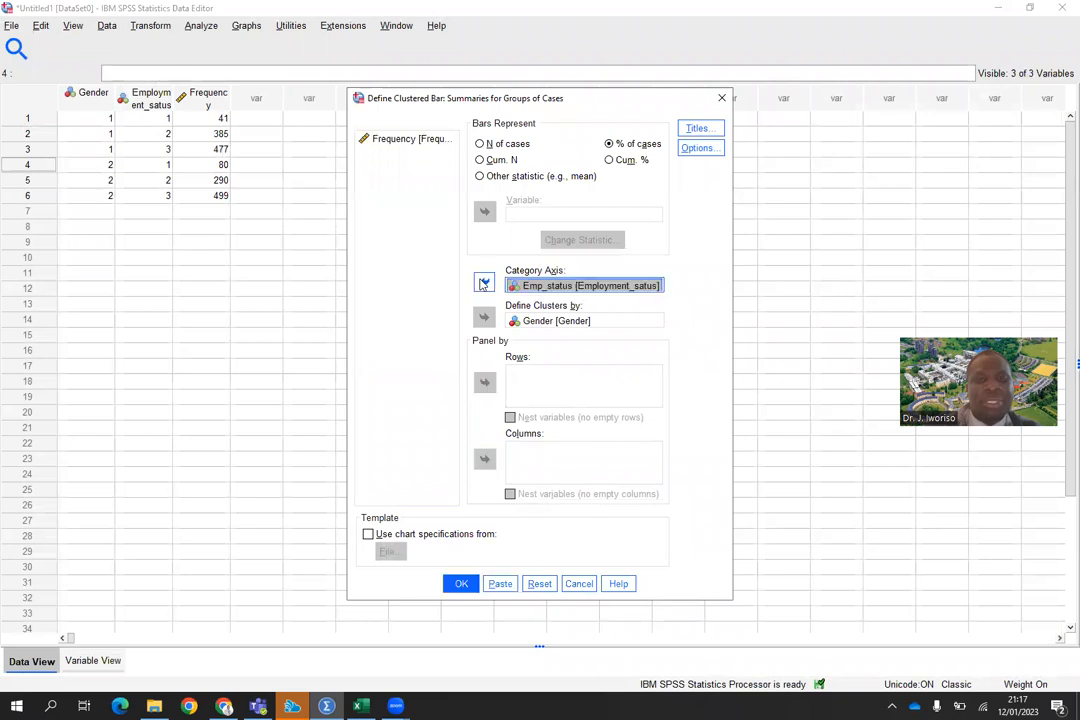
left_click(546, 321)
left_click(546, 321)
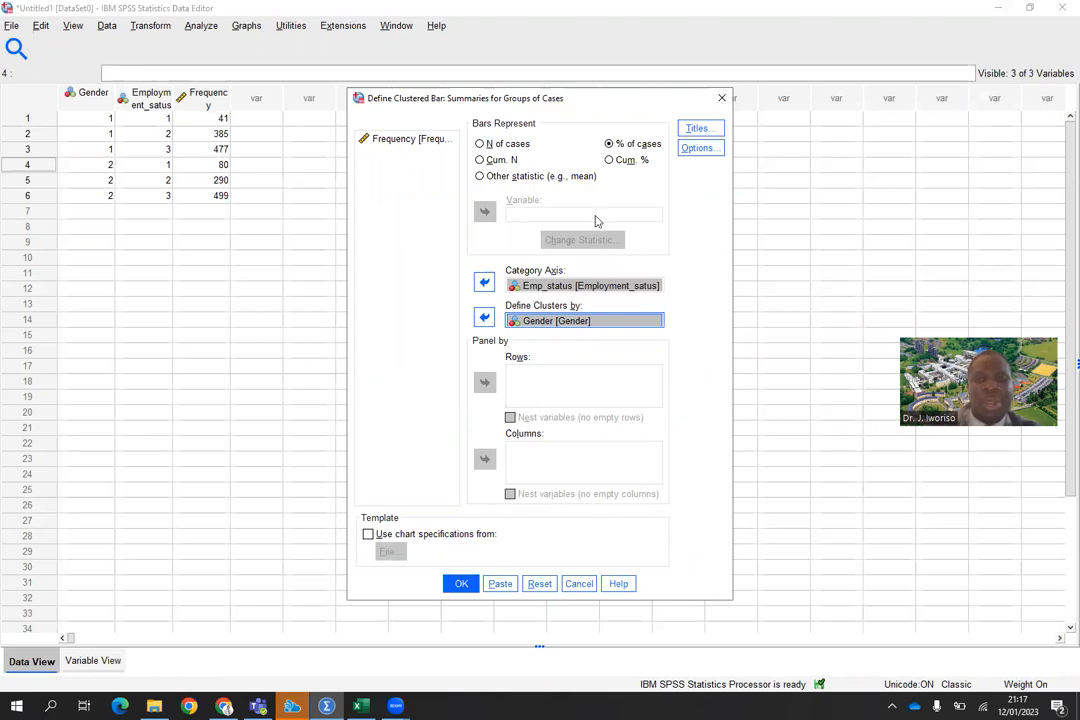
left_click(460, 583)
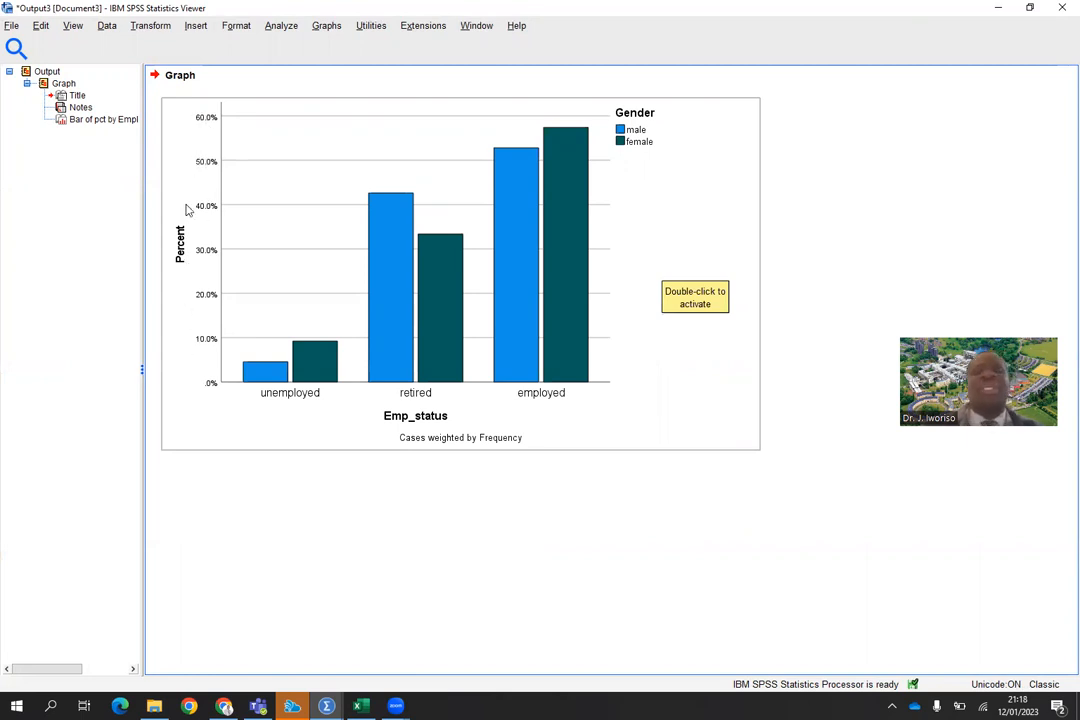
Open the percentage bar chart for editing and show percent data labels on its bars
right_click(436, 301)
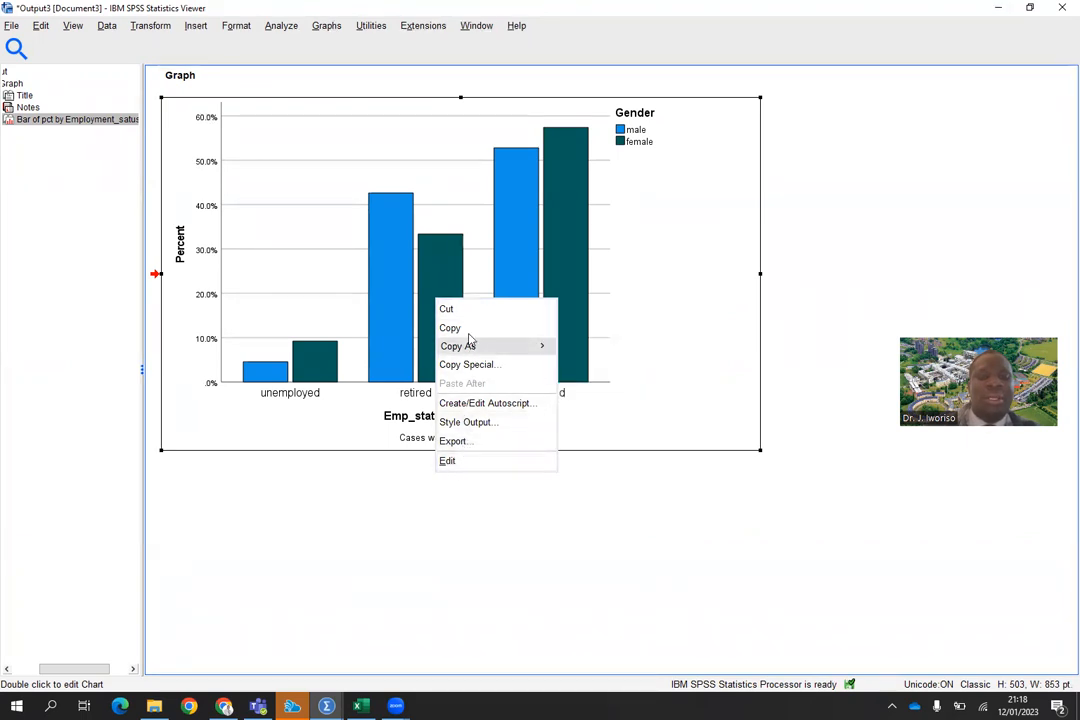
left_click(449, 461)
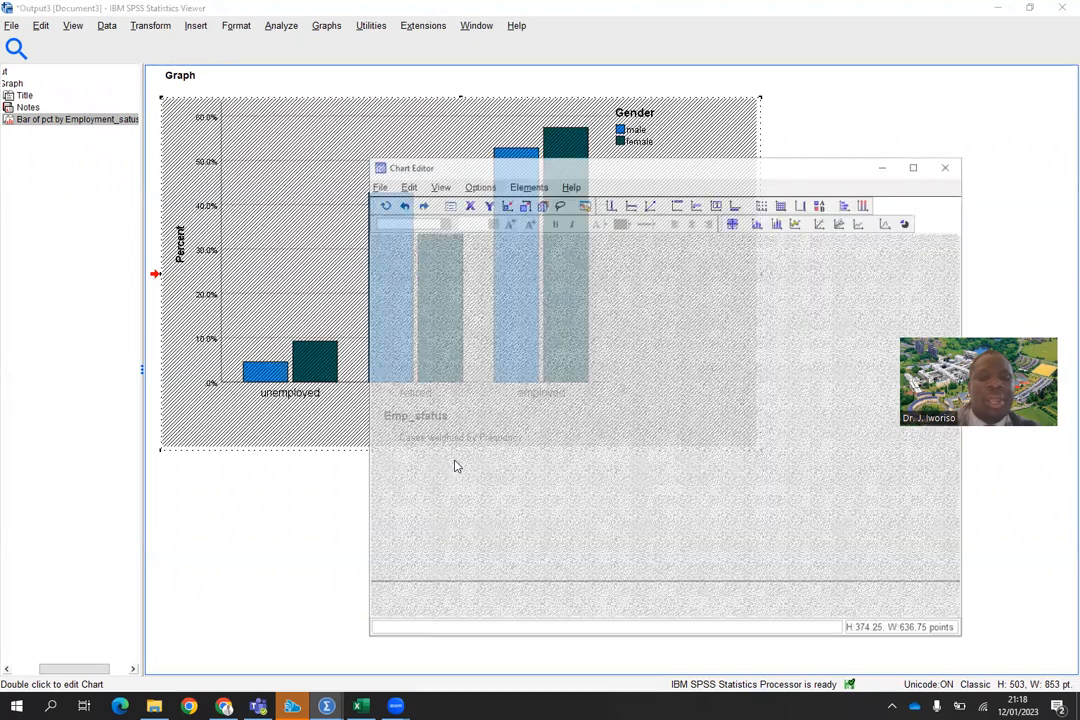
left_click(528, 187)
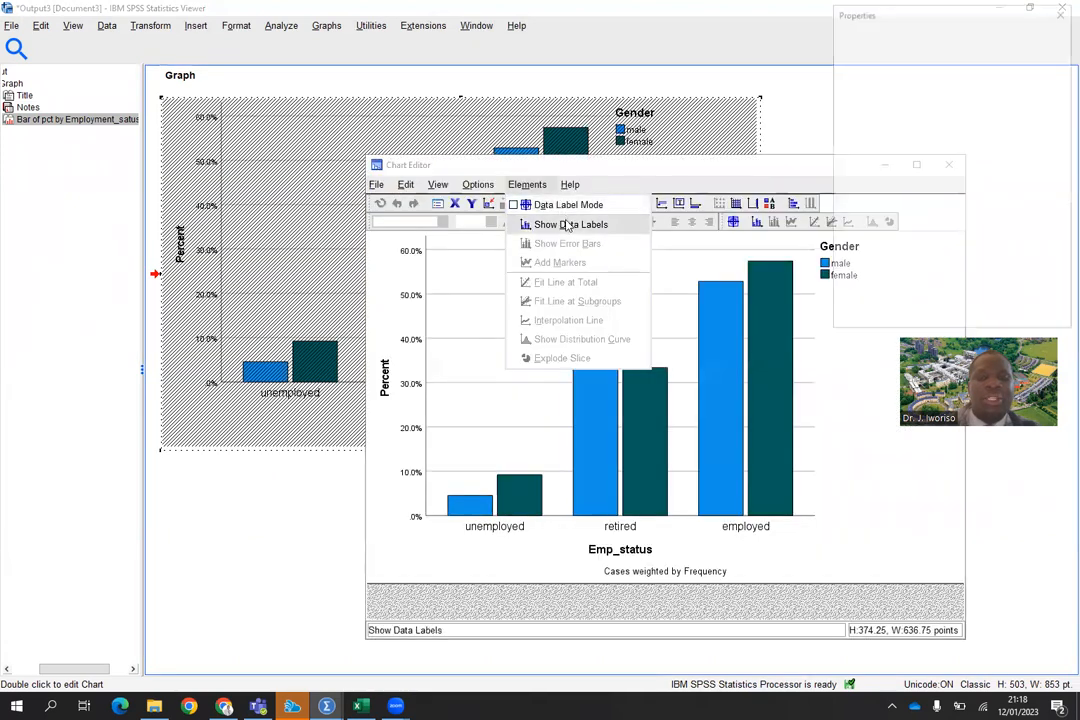
left_click(570, 224)
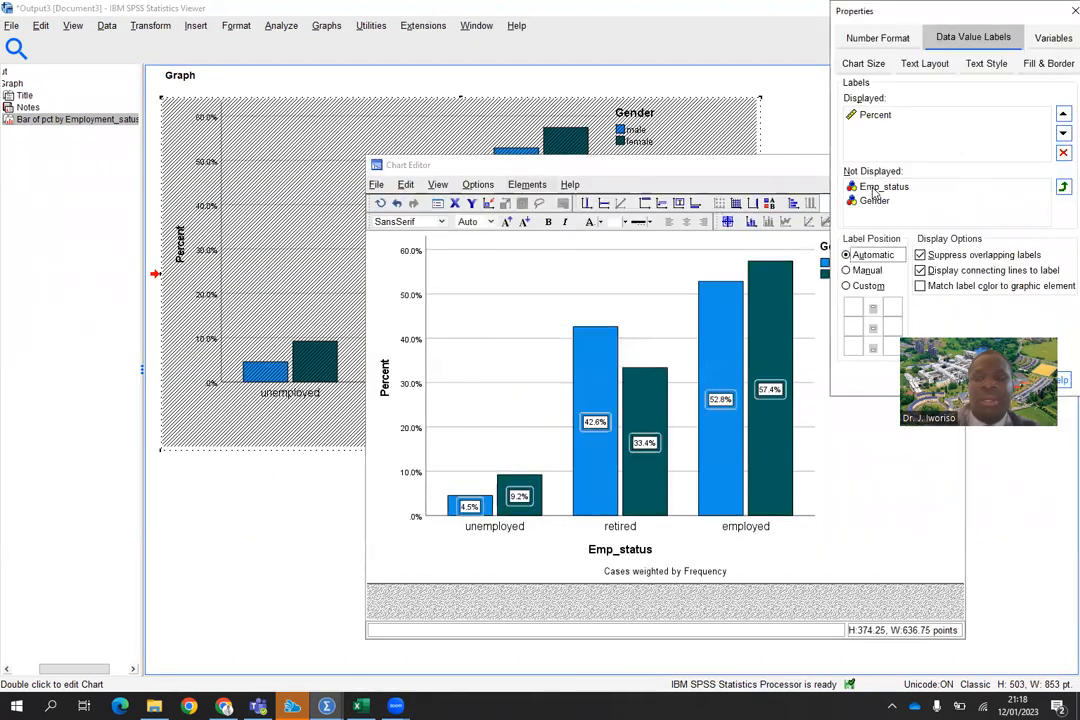
left_click(1062, 15)
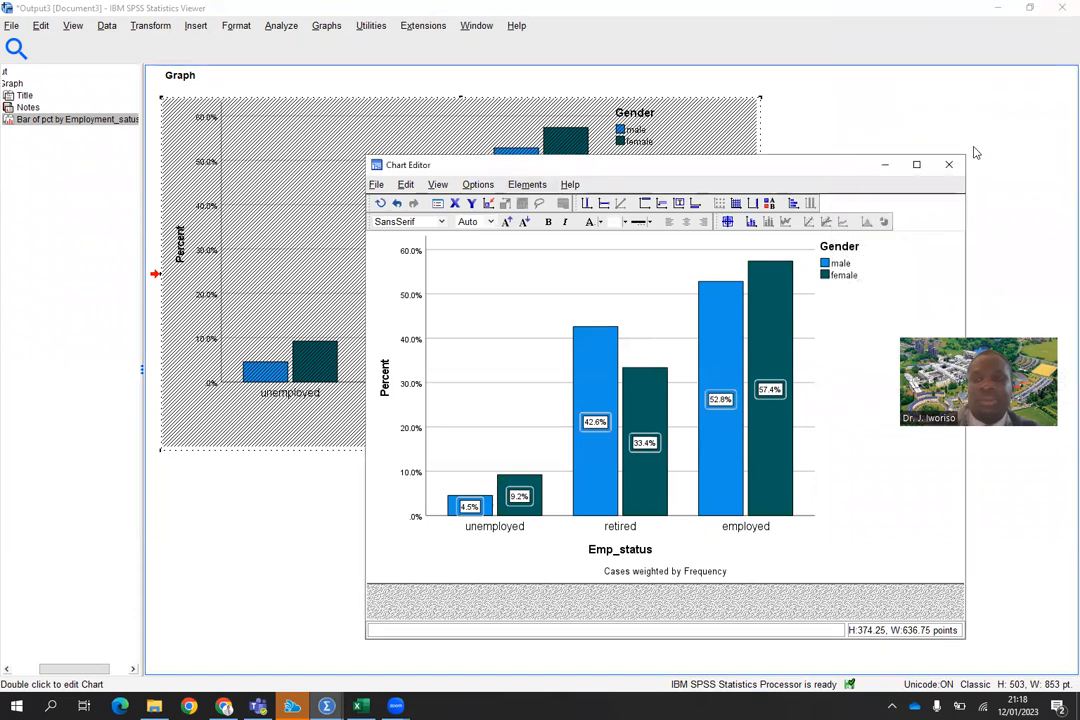
View the labelled percentage chart at full size, and close its editor and the output document without saving
left_click(917, 165)
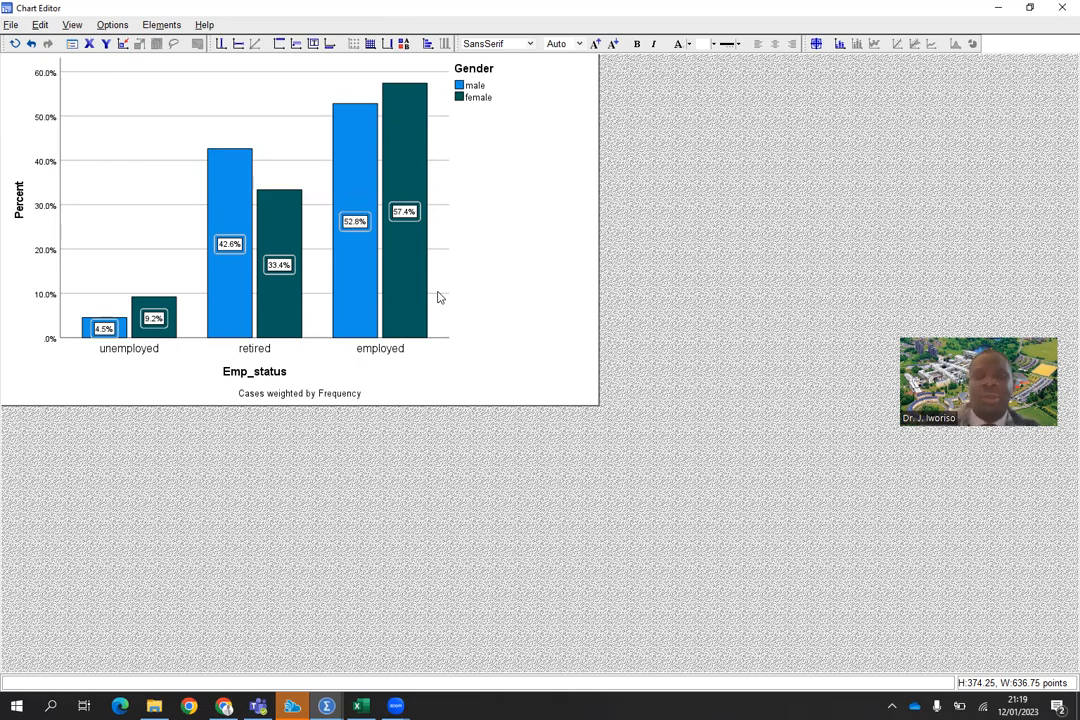
left_click(1061, 9)
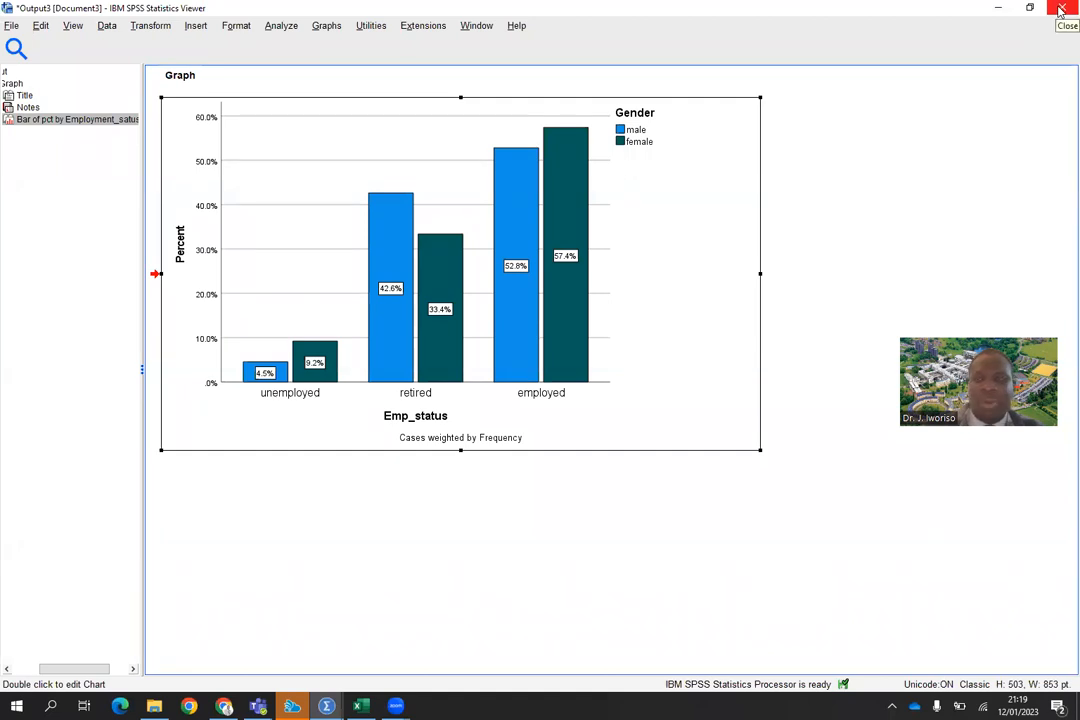
left_click(1061, 9)
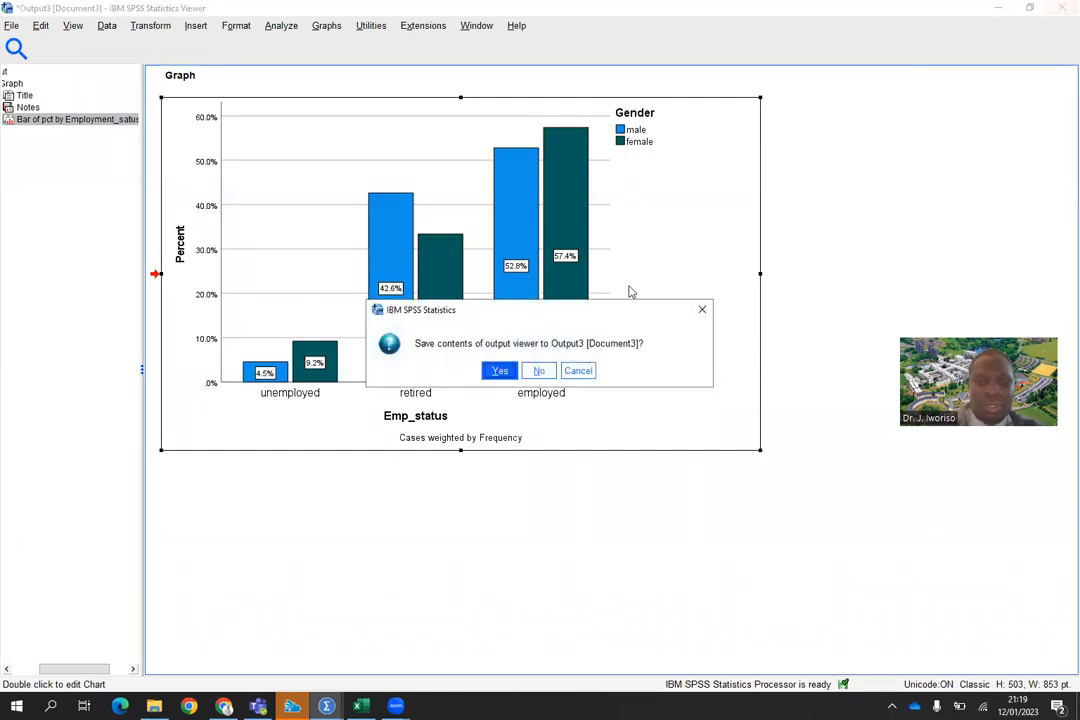
left_click(539, 371)
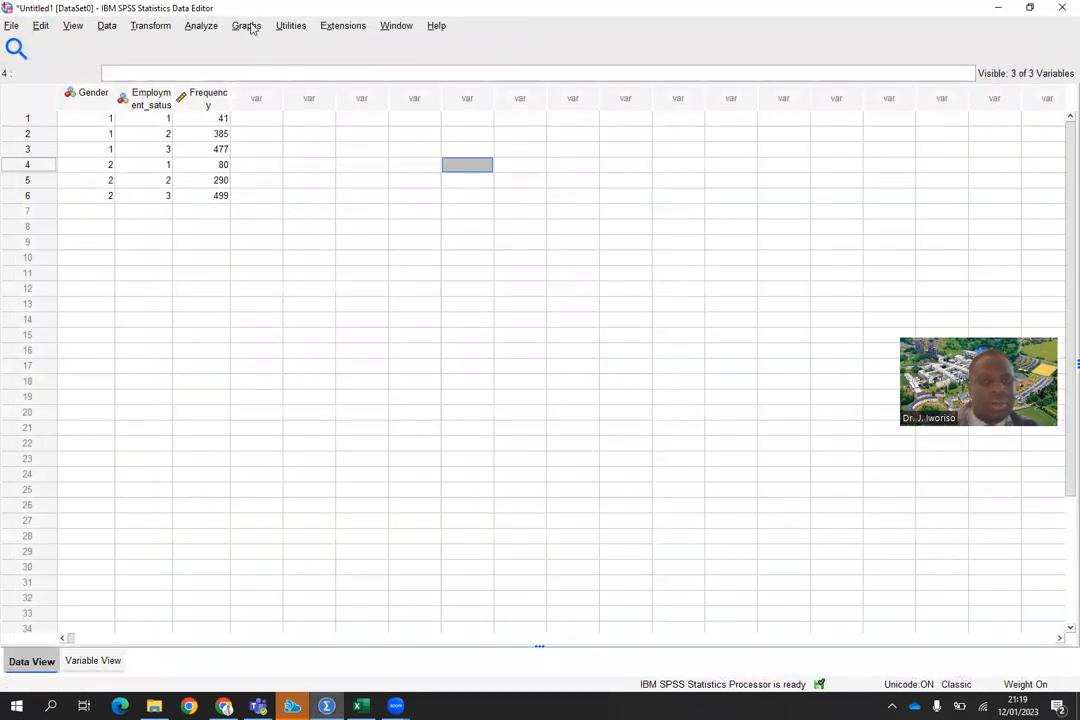
Start defining a stacked bar chart using summaries for groups of cases
left_click(247, 26)
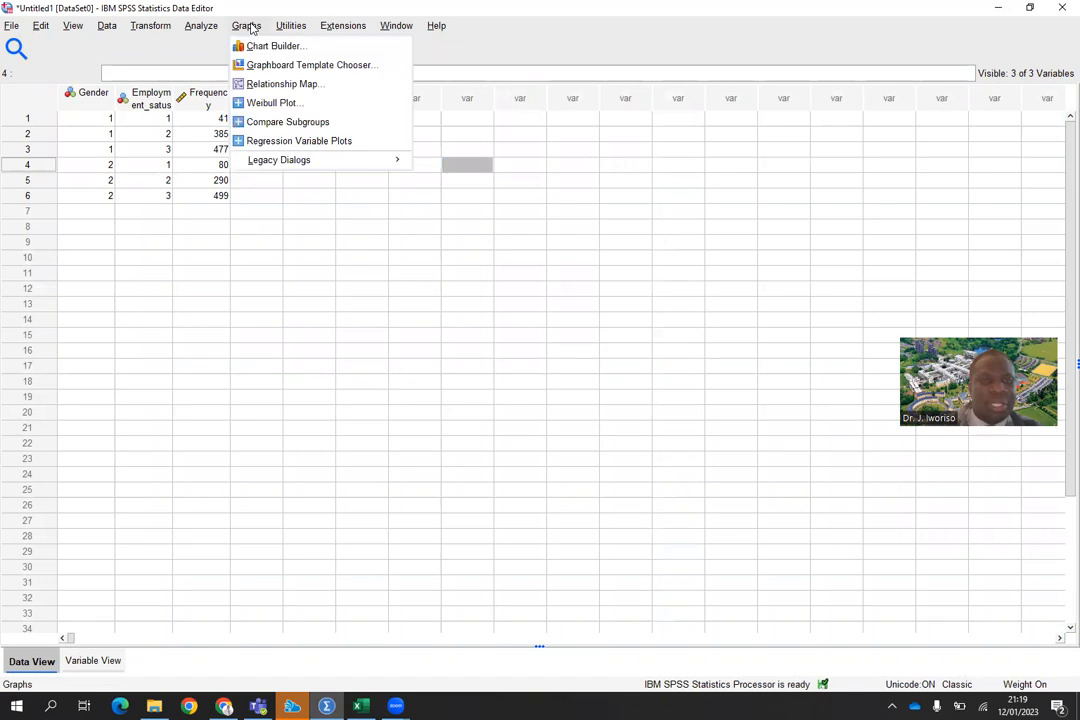
mouse_move(290, 165)
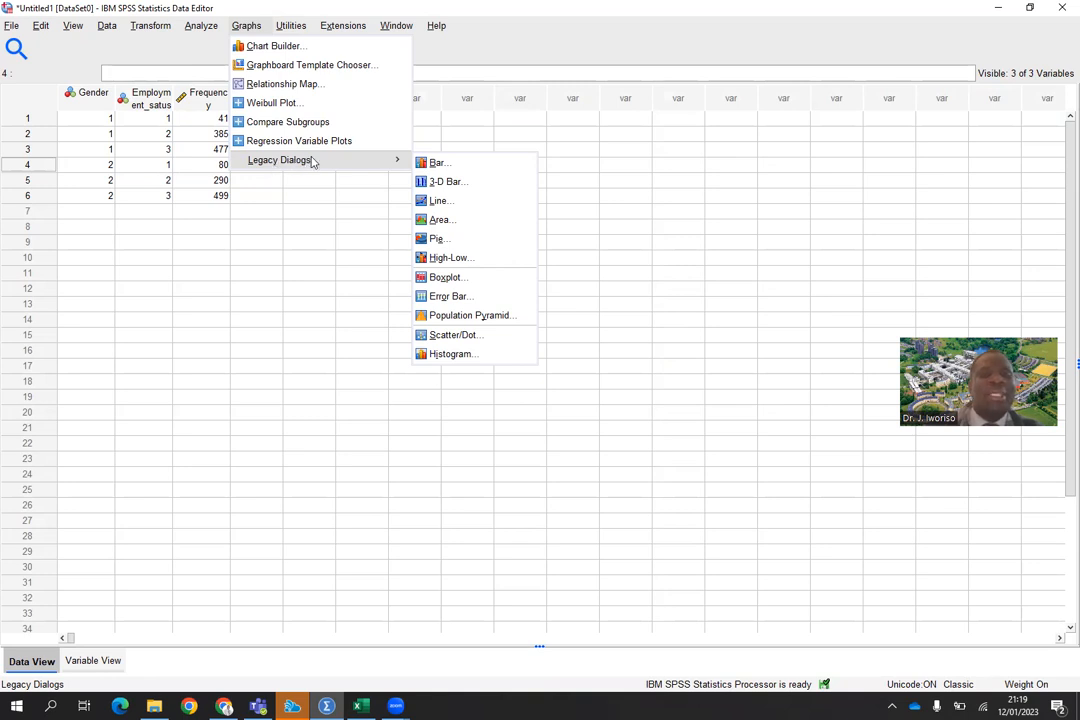
left_click(441, 165)
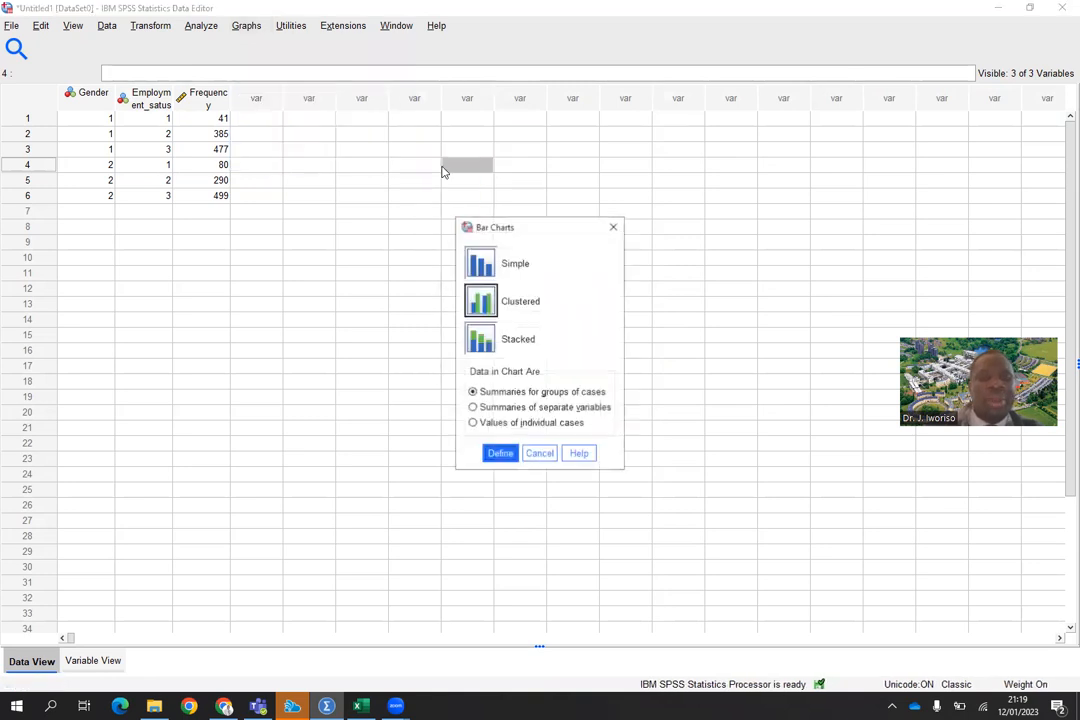
left_click(483, 341)
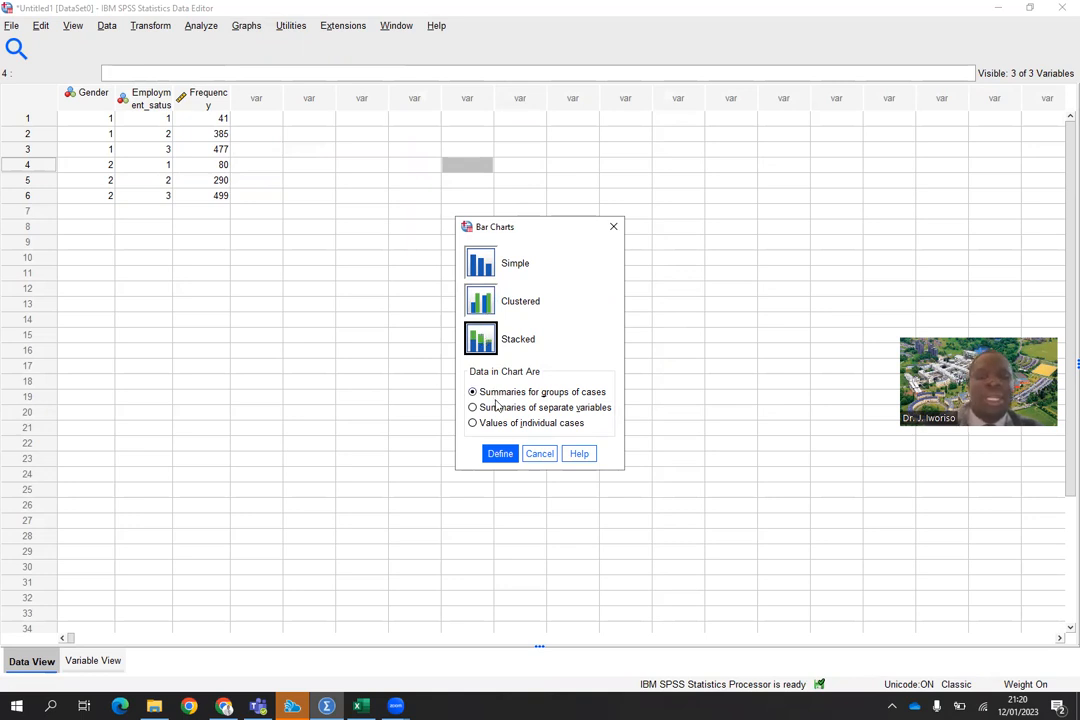
left_click(499, 455)
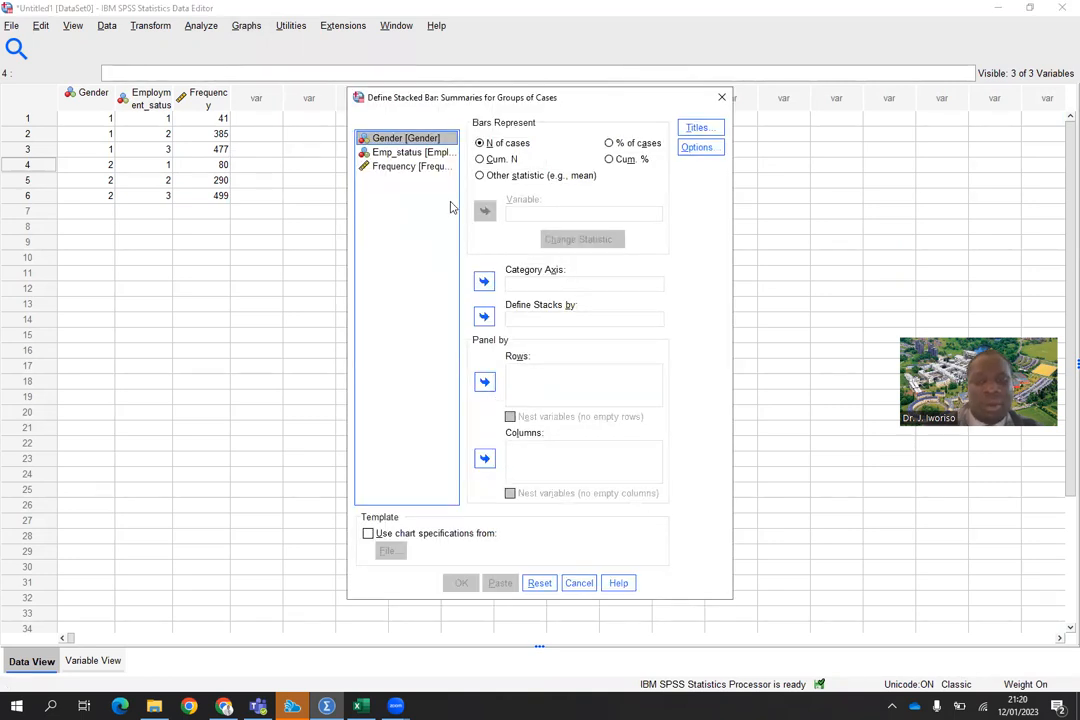
Assign Emp_status to the category axis, define the stacks by Gender, and generate the stacked chart of case counts
left_click(406, 154)
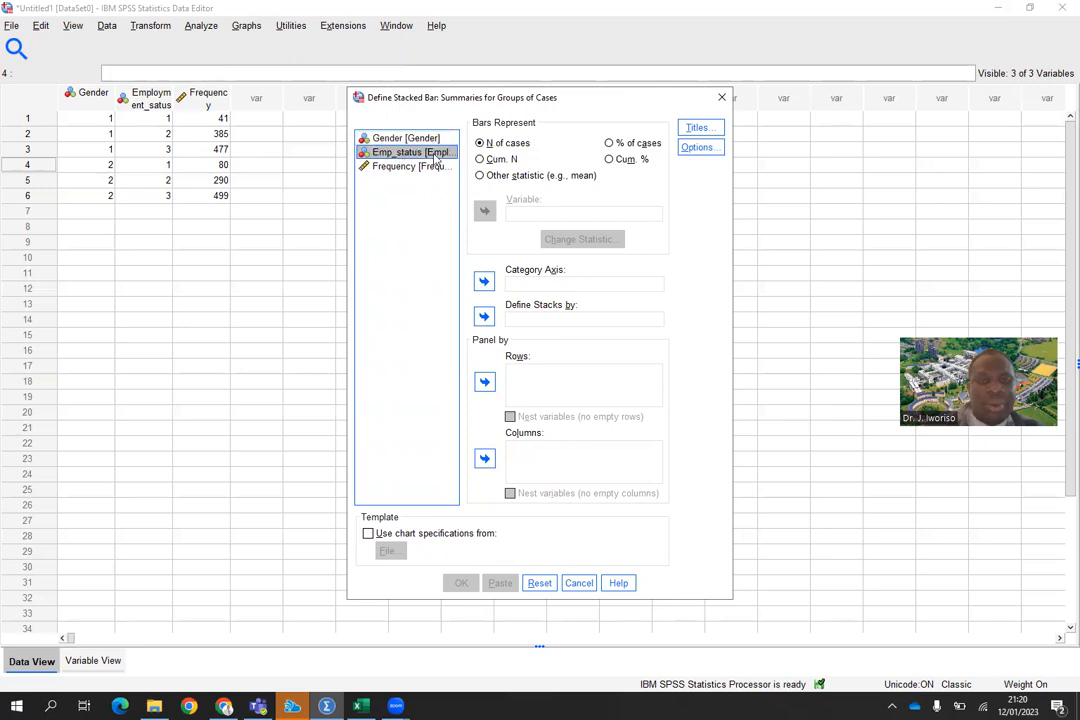
left_click(484, 281)
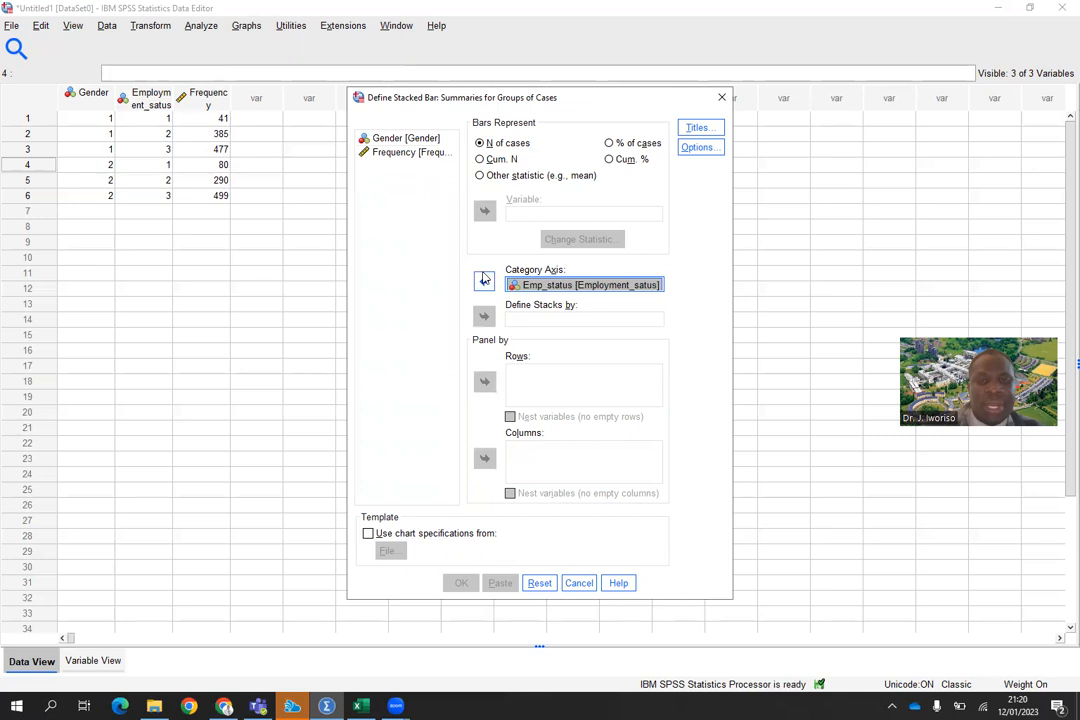
left_click(412, 138)
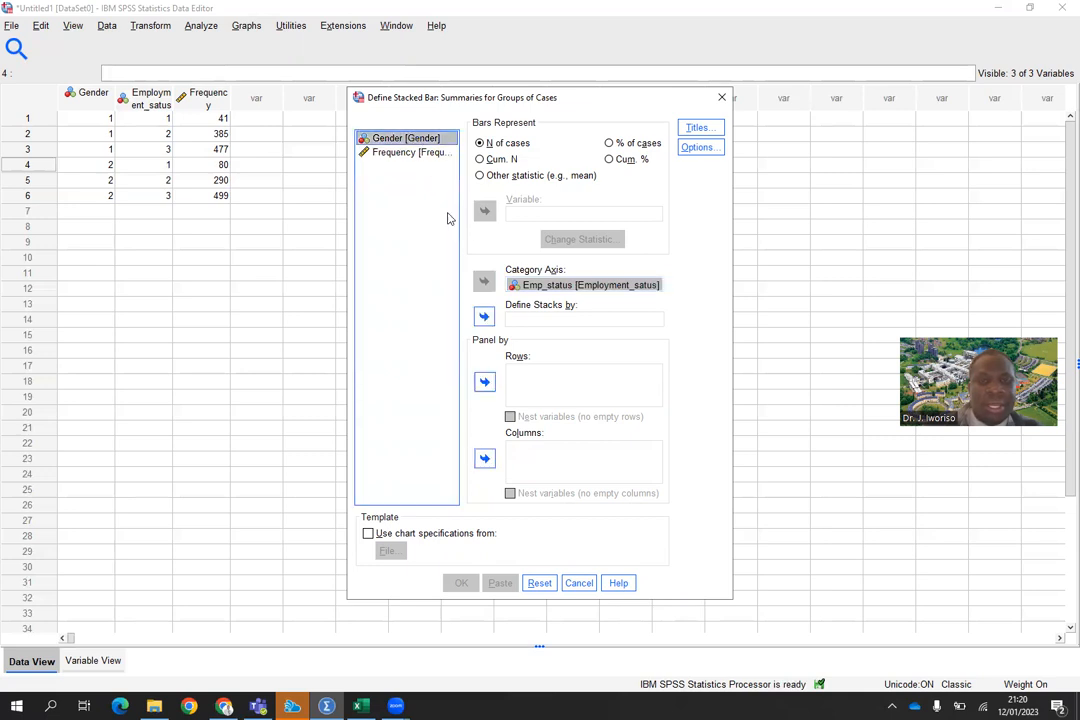
left_click(484, 317)
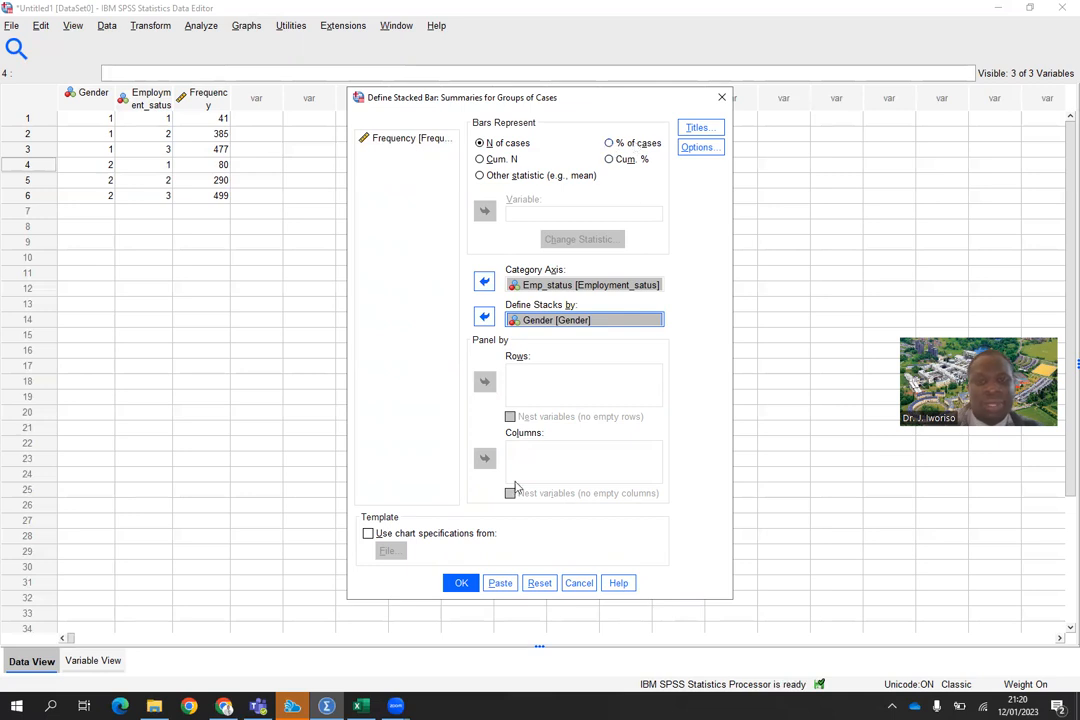
left_click(461, 583)
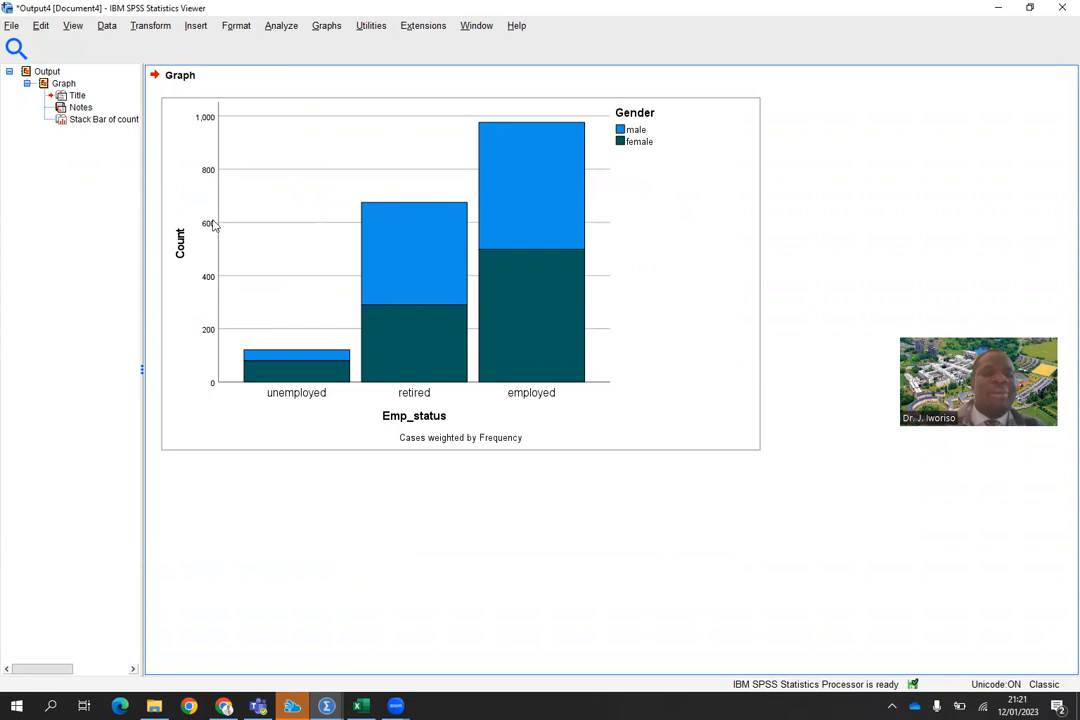
Show count data labels on the stacked bar chart's segments and close the chart editor
right_click(410, 305)
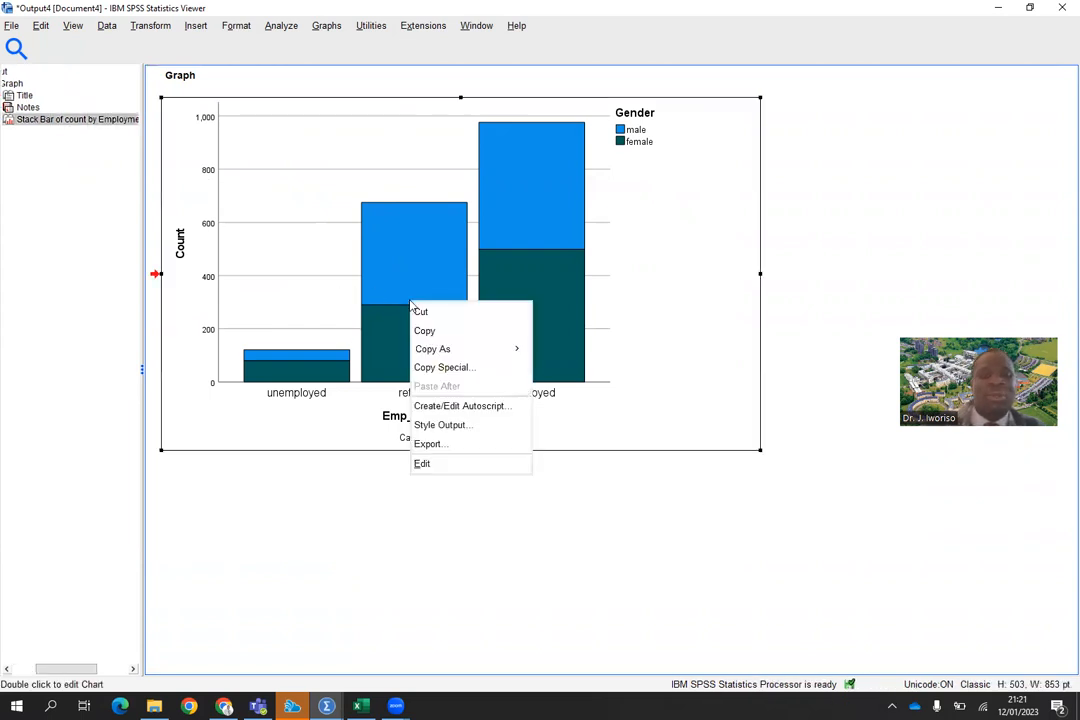
left_click(421, 465)
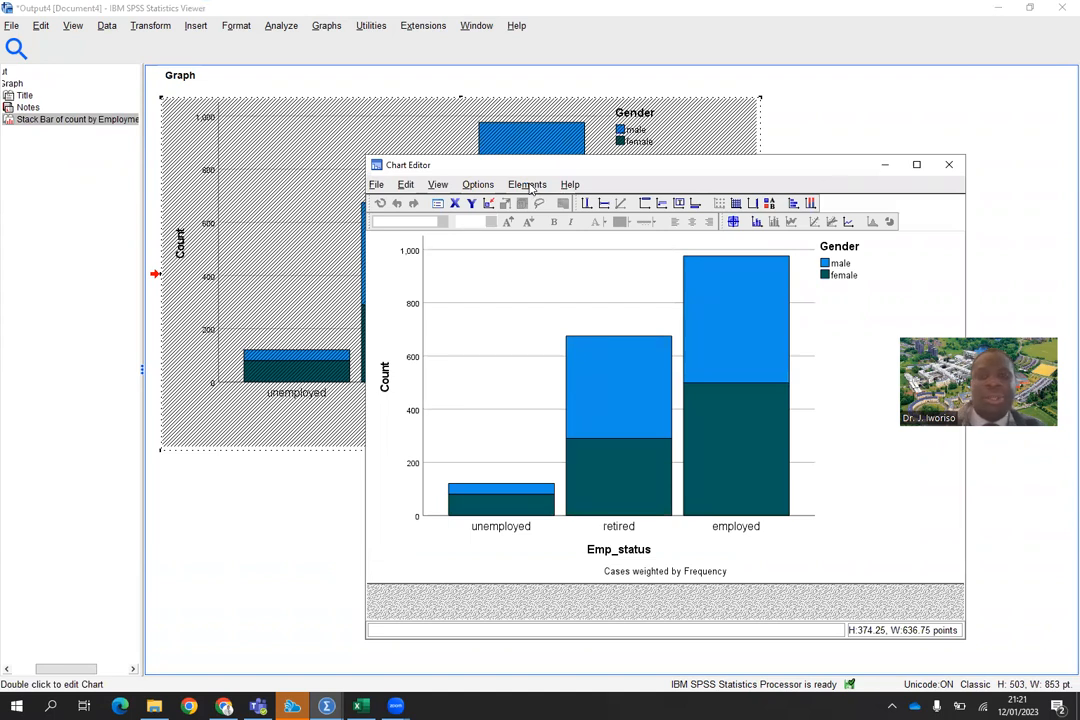
left_click(527, 184)
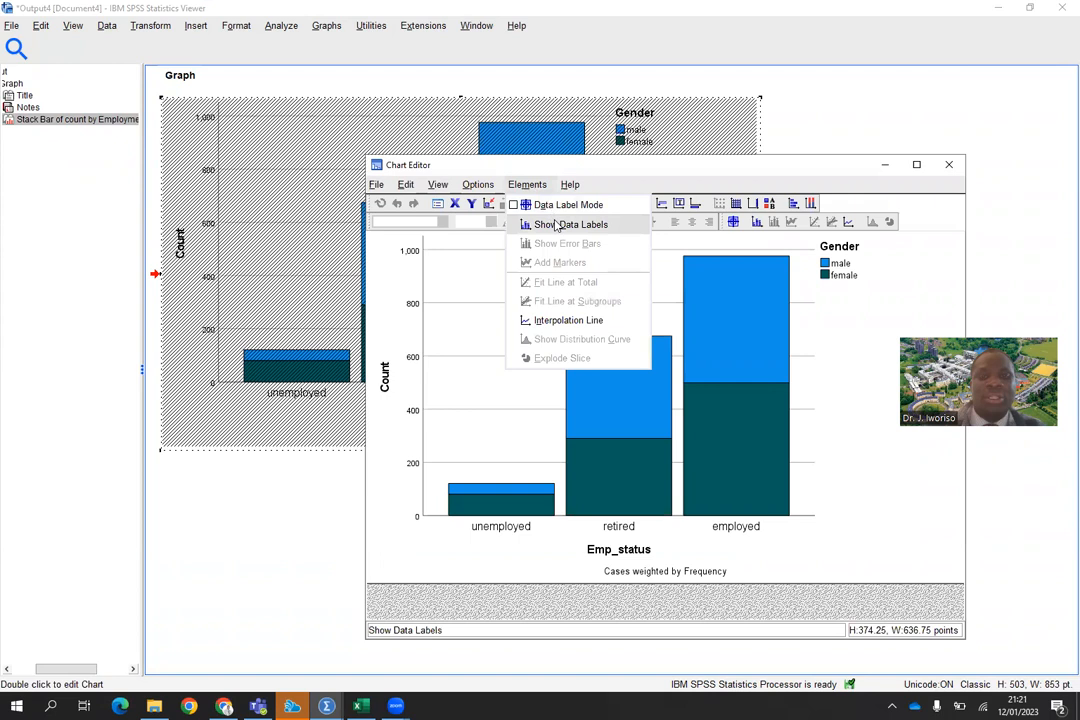
left_click(565, 222)
left_click(1074, 11)
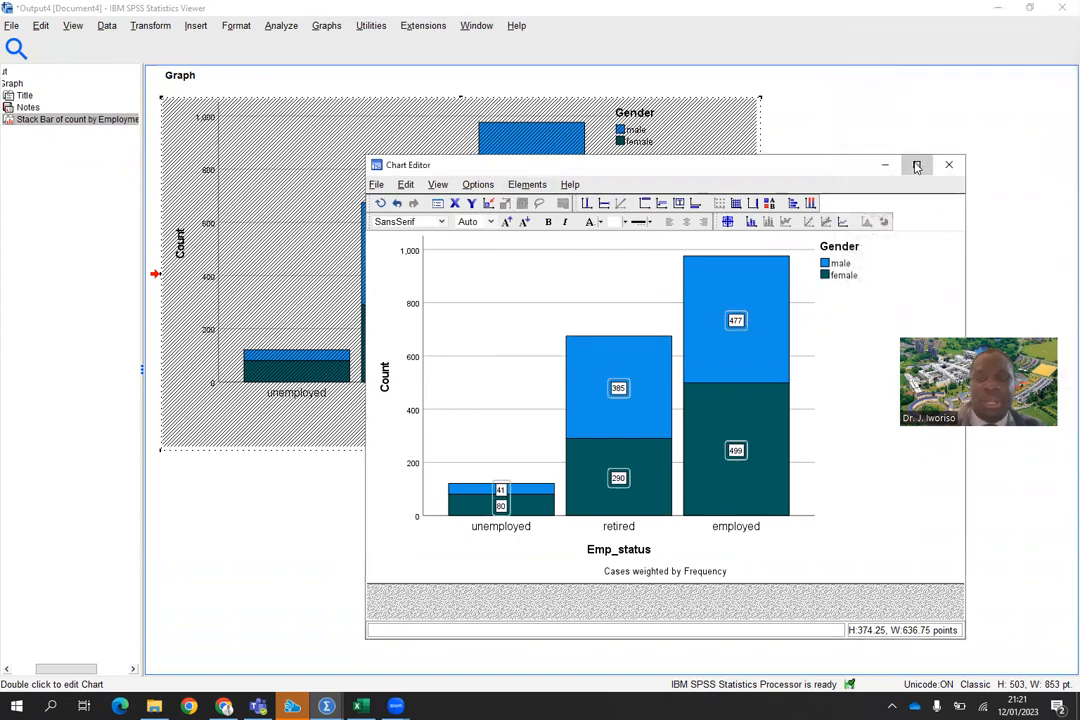
left_click(917, 166)
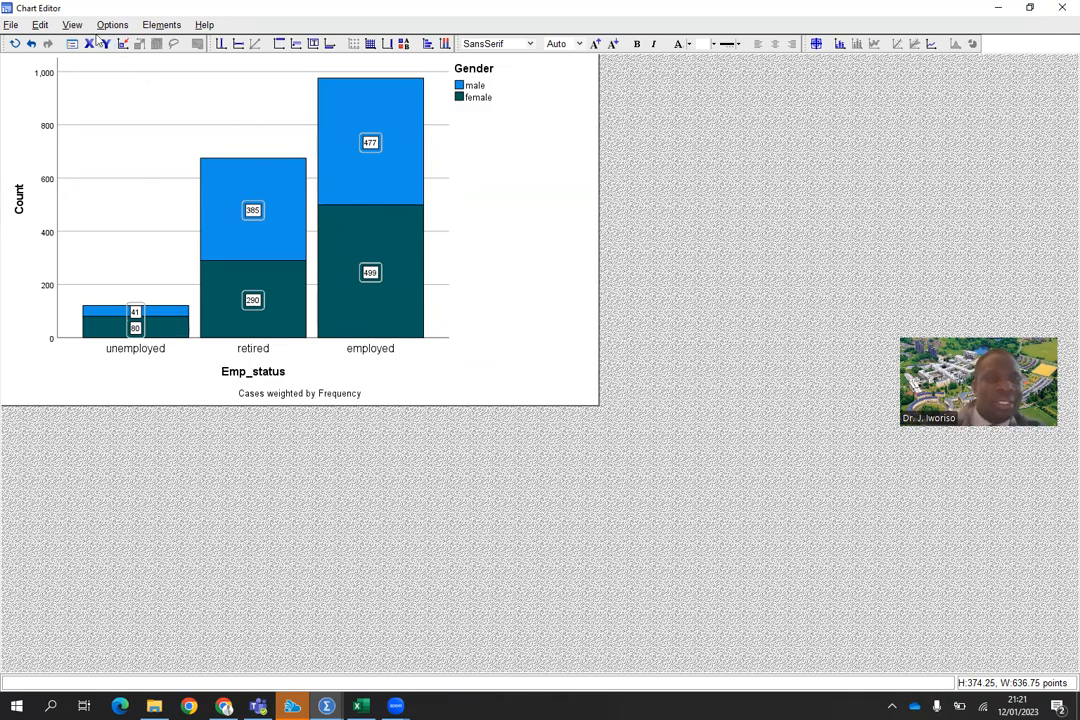
left_click(1060, 10)
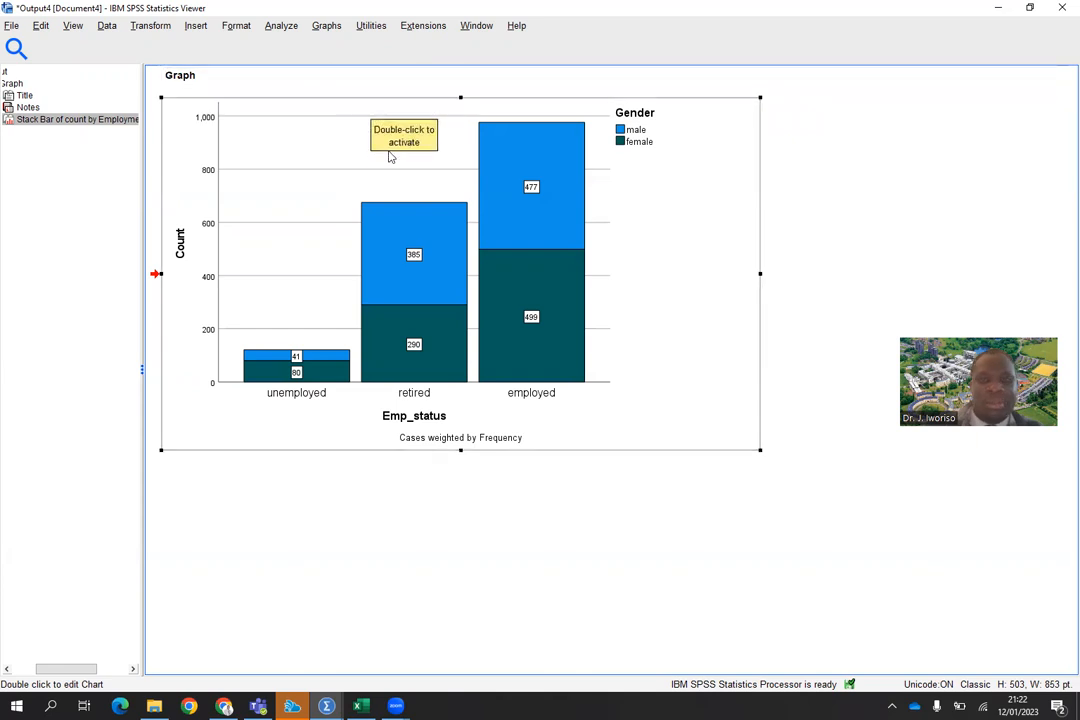
Start defining a clustered bar chart using summaries for groups of cases
left_click(328, 28)
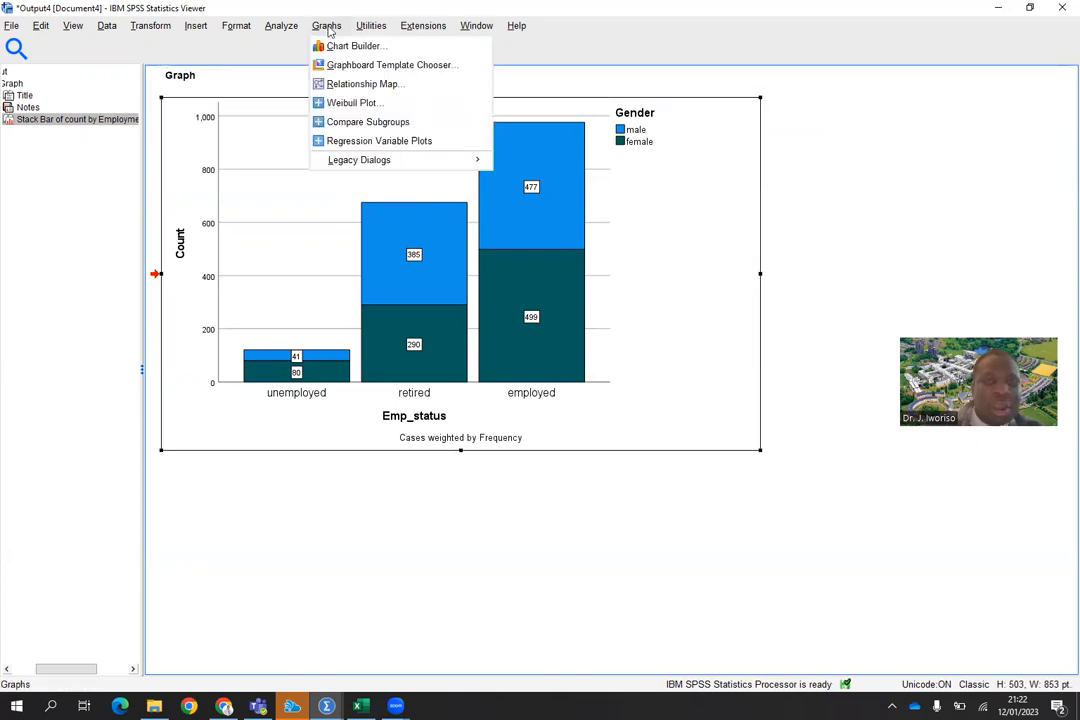
mouse_move(465, 160)
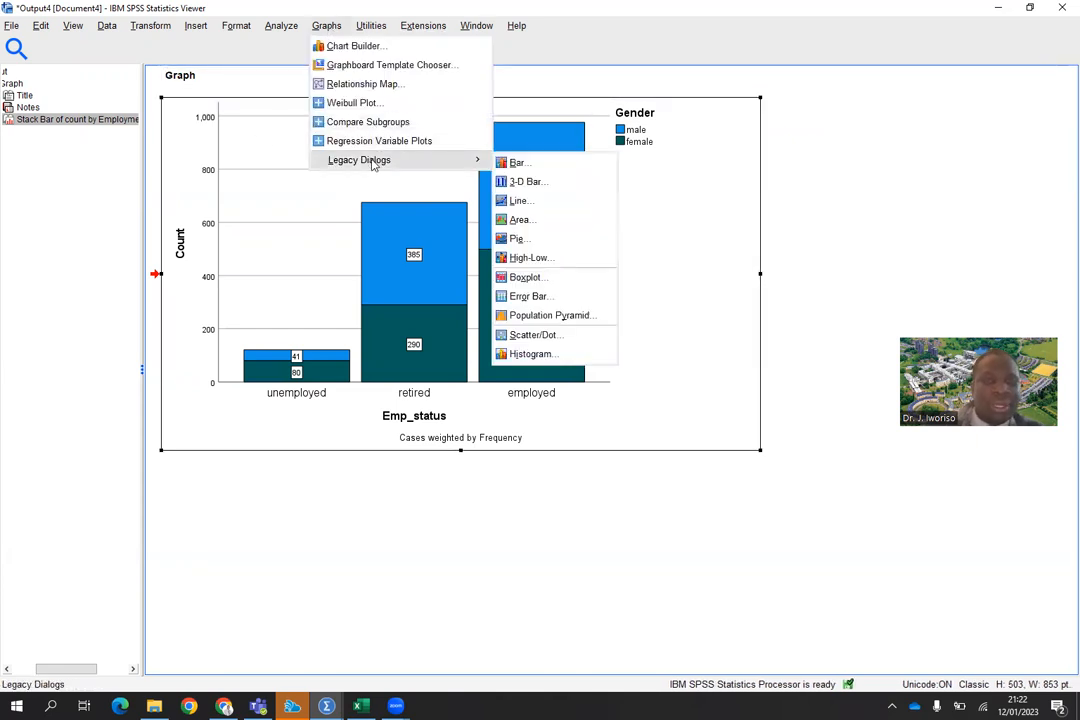
left_click(520, 164)
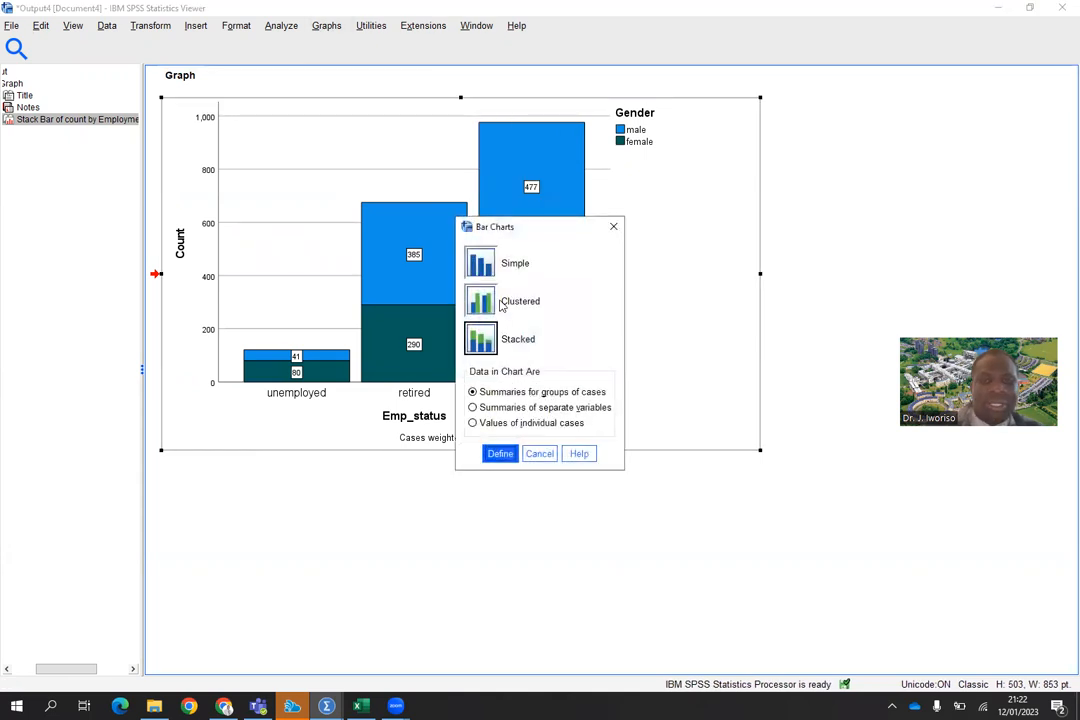
left_click(500, 304)
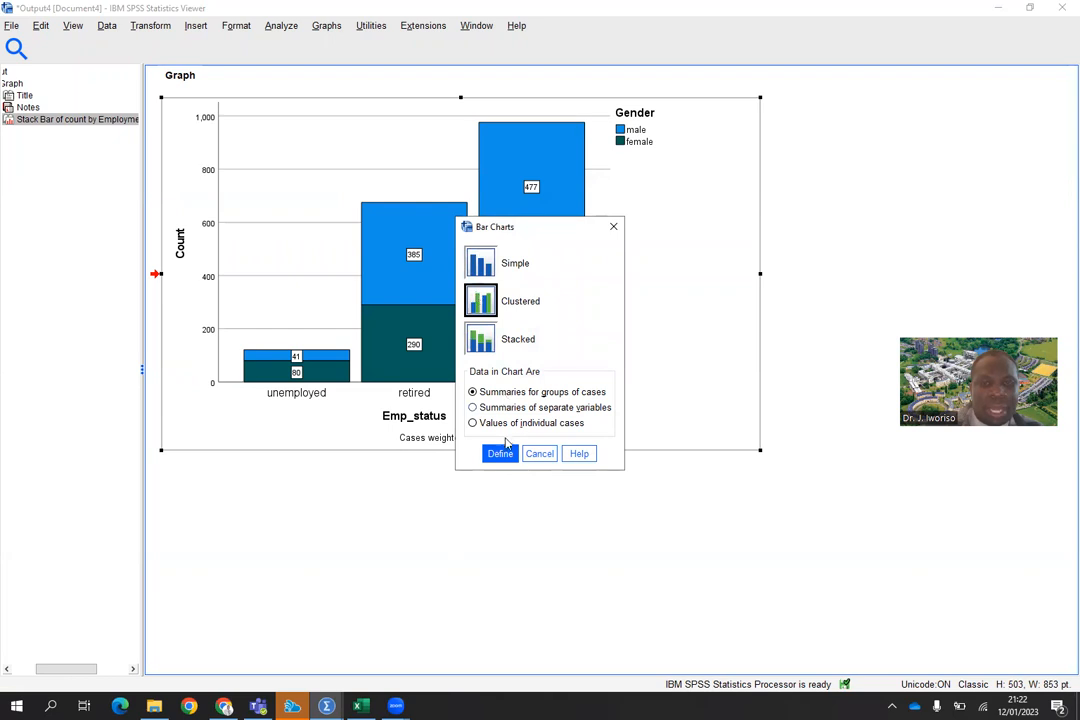
left_click(500, 453)
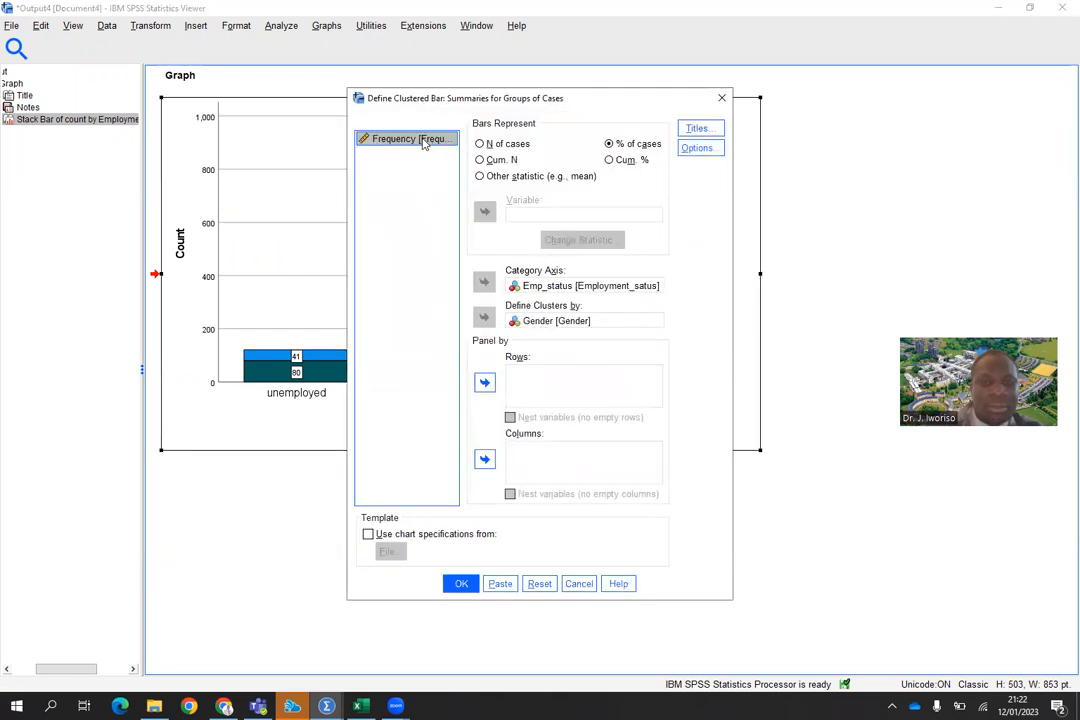
Swap the chart variables so that Gender is on the category axis and Emp_status defines the clusters
left_click(535, 287)
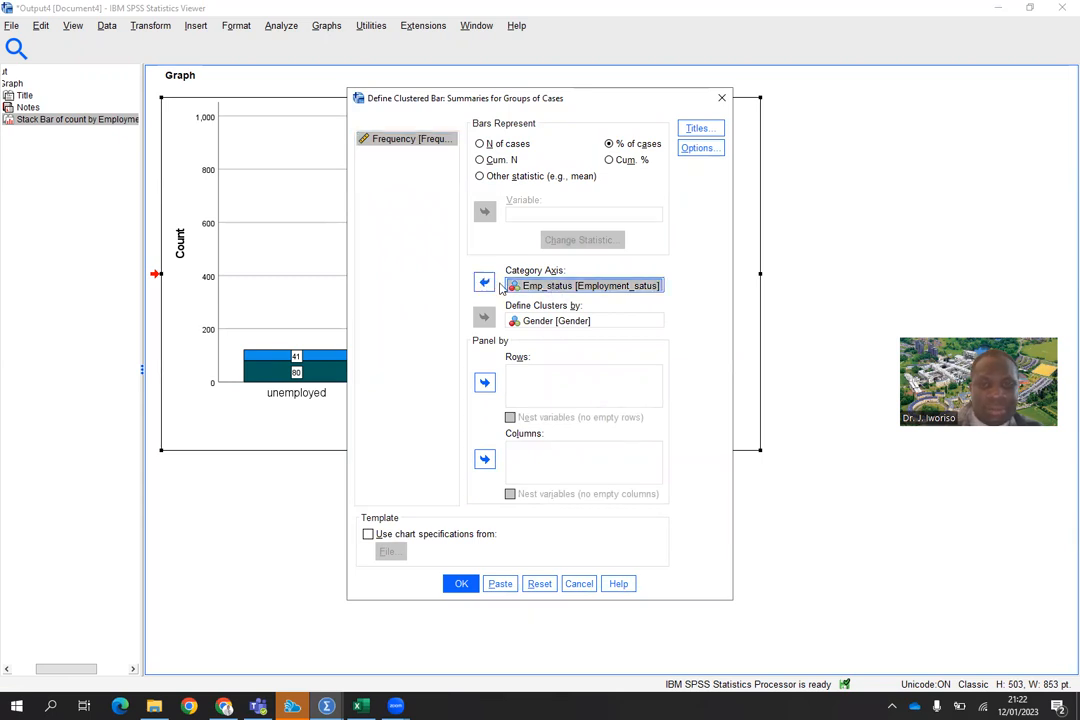
left_click(484, 283)
left_click(533, 321)
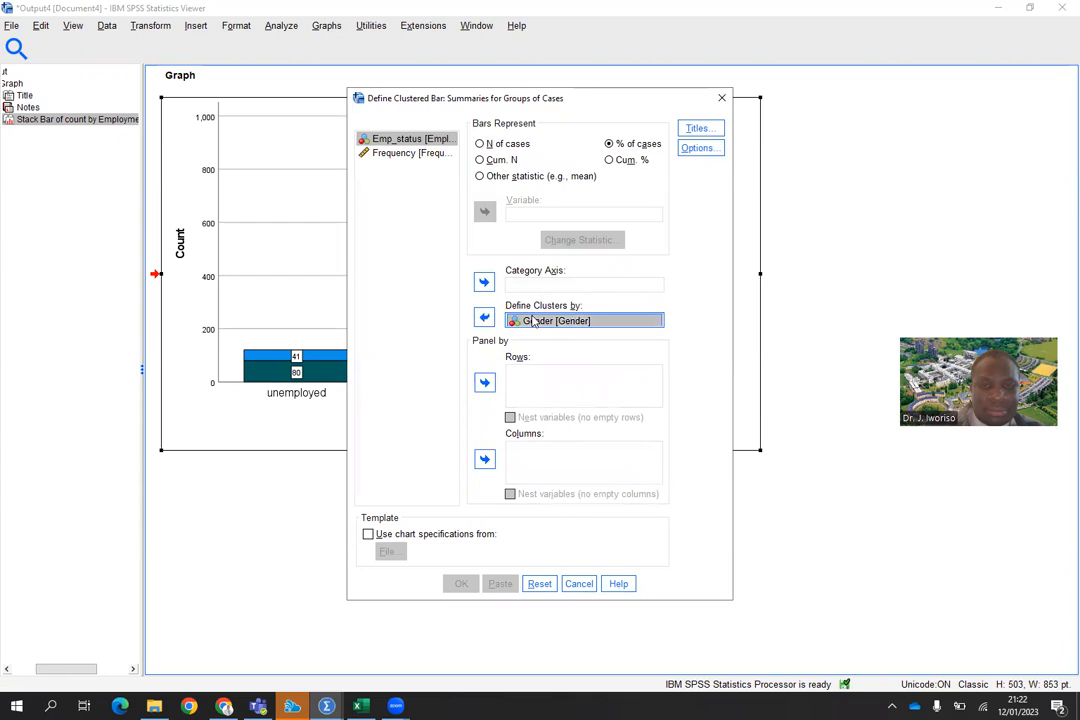
left_click(484, 317)
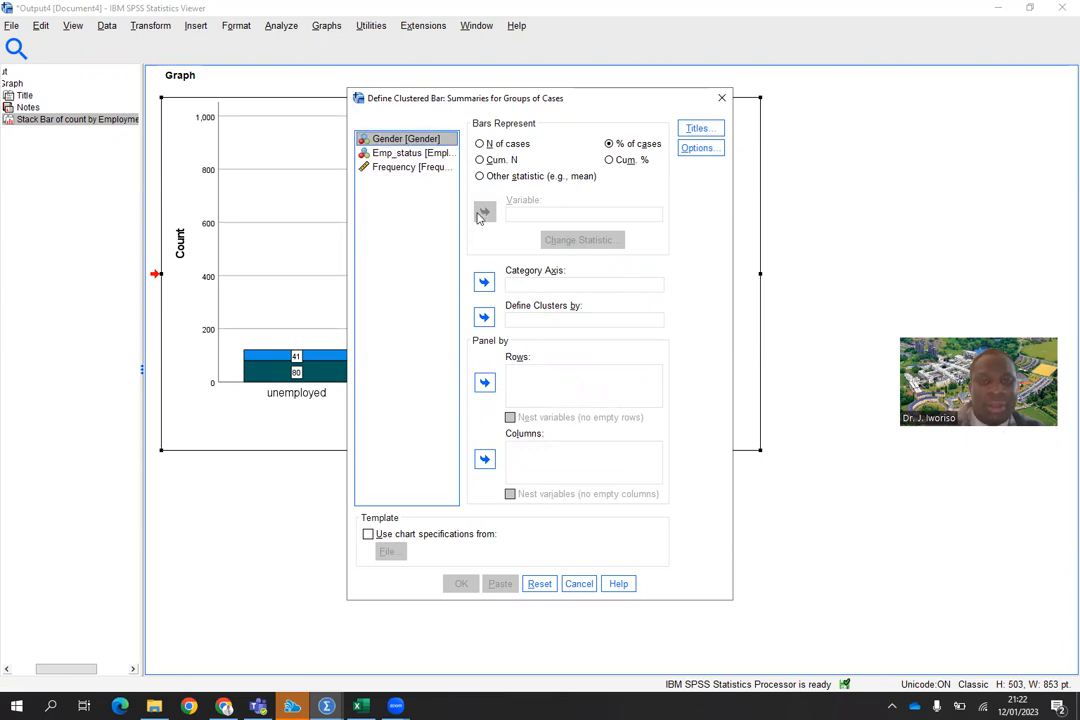
left_click(484, 283)
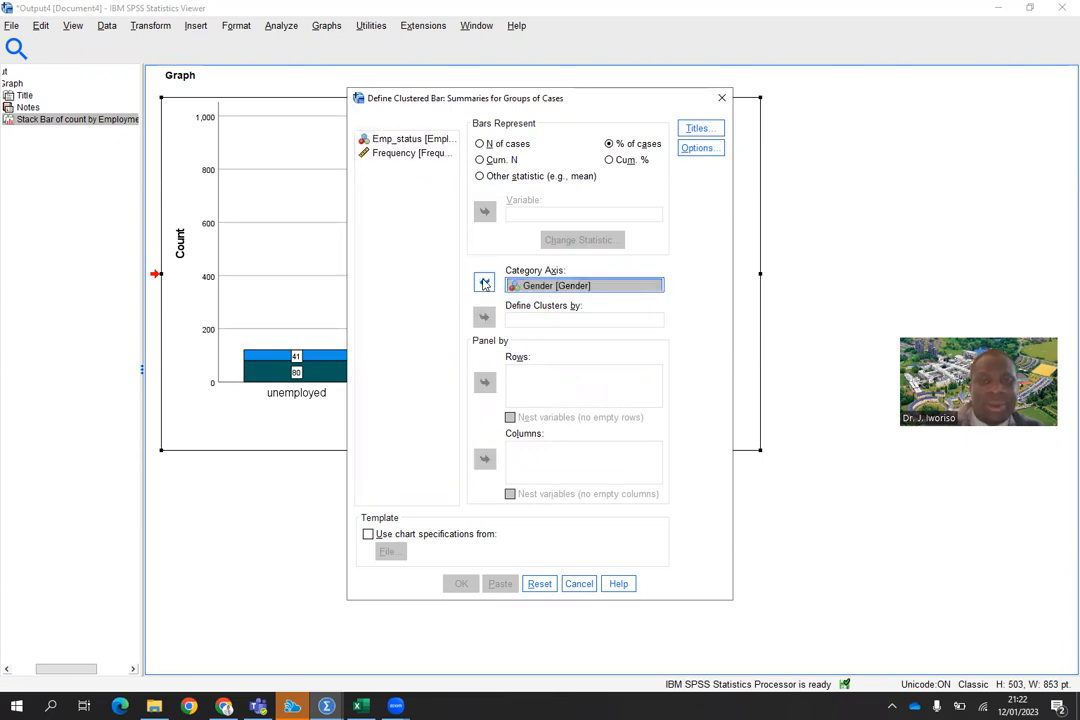
left_click(413, 141)
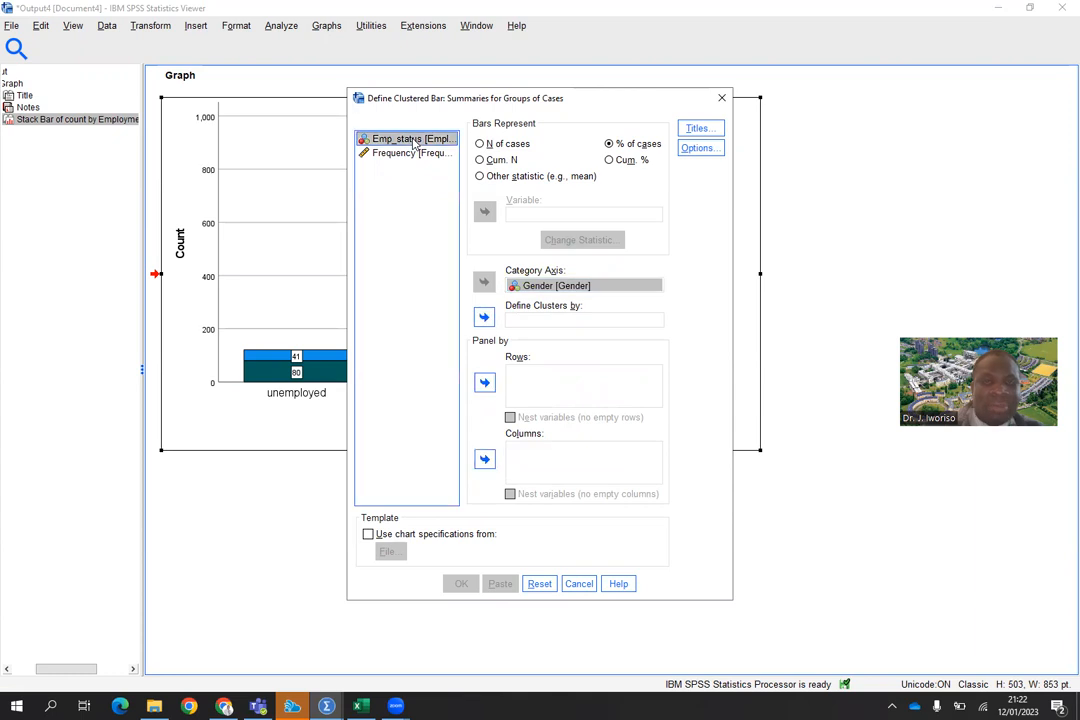
left_click(484, 317)
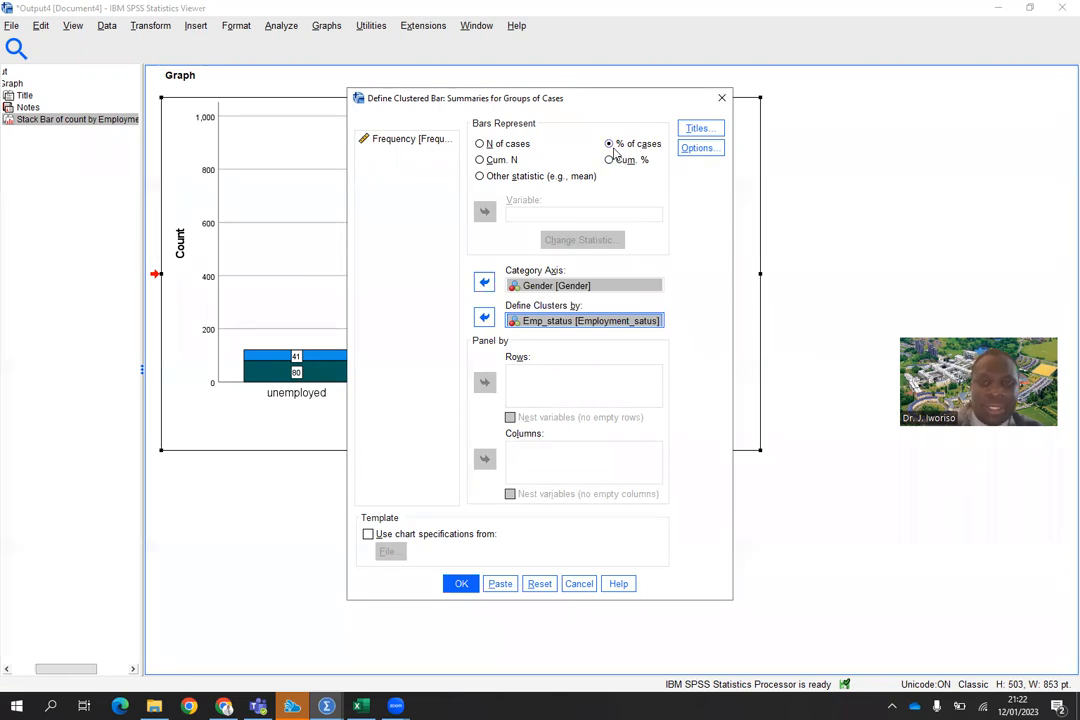
Set the bars to represent N of cases and generate the clustered chart, bringing it into view in the output
left_click(480, 144)
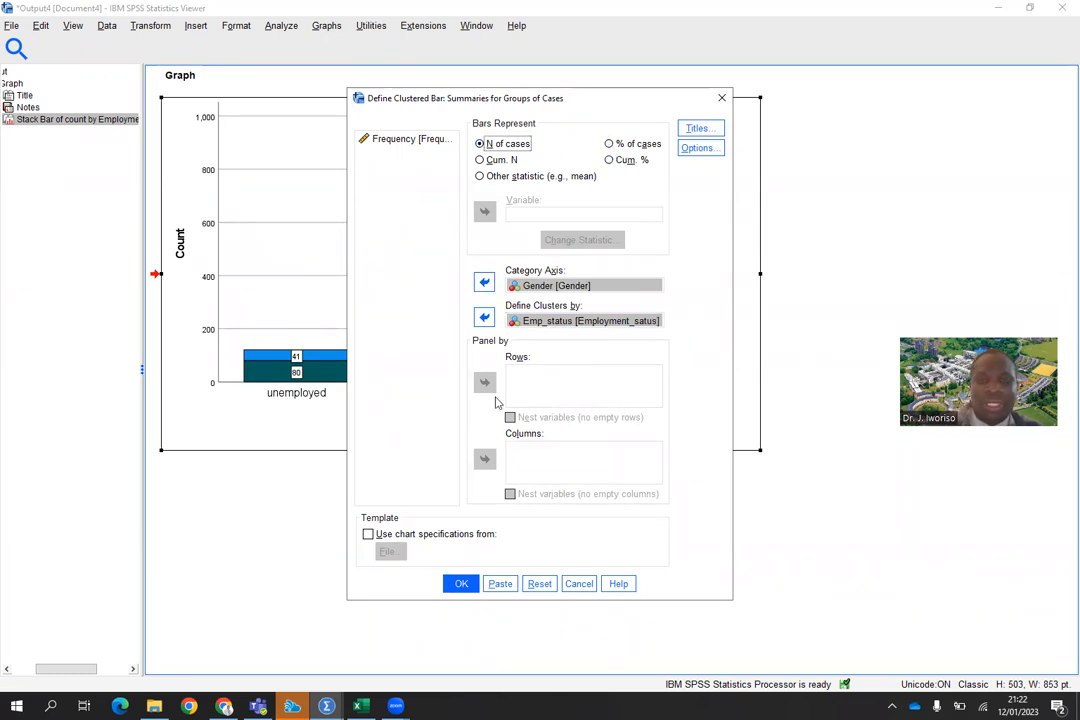
left_click(461, 584)
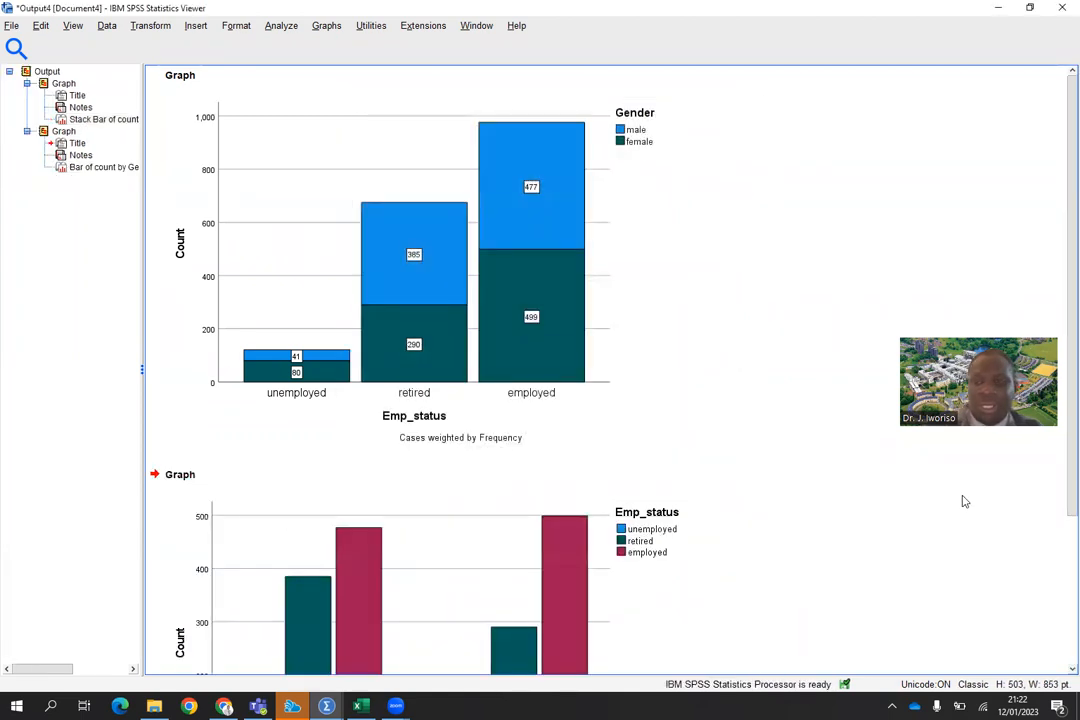
scroll(1060, 515, "down", 4)
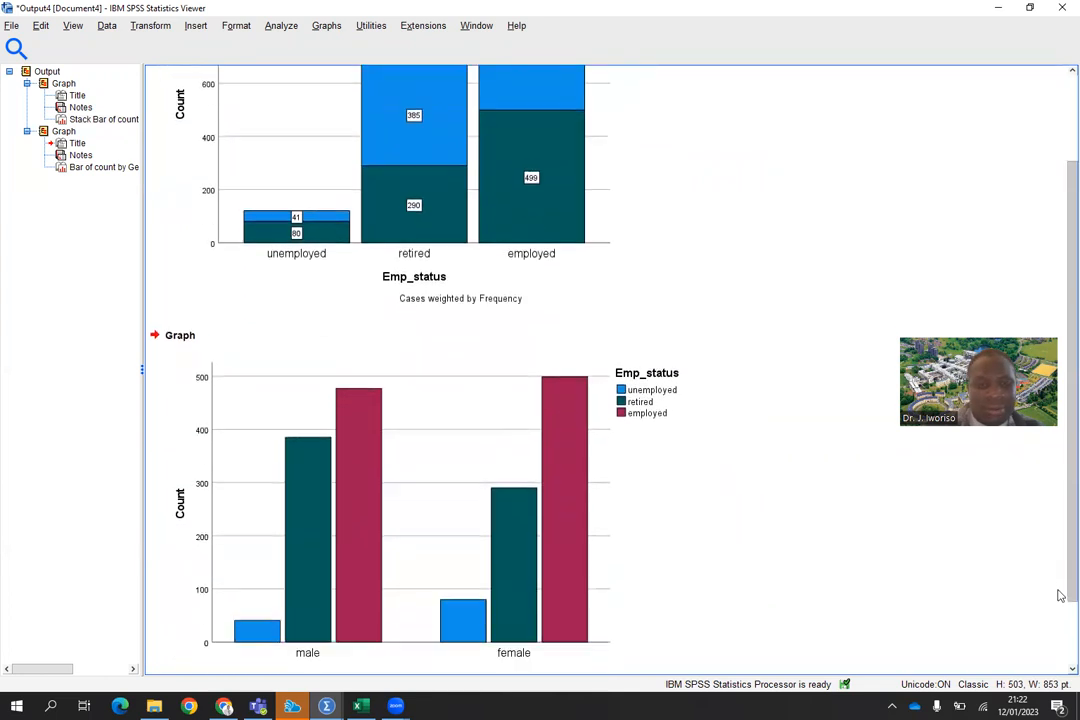
left_click(727, 580)
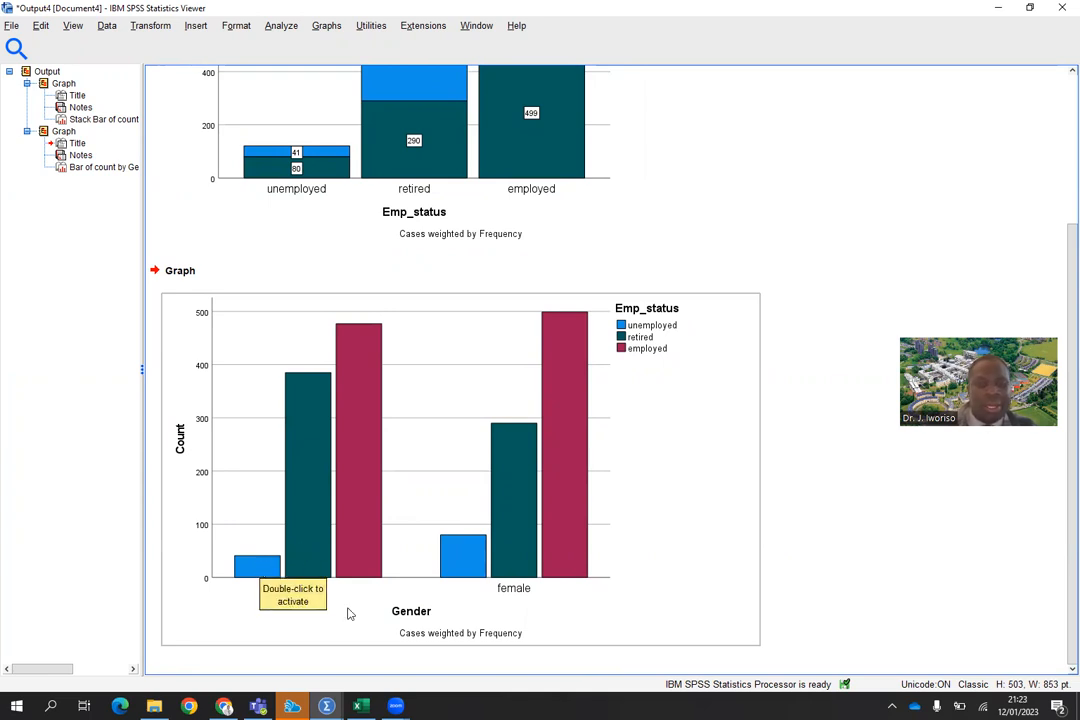
Show count data labels on the bars of the clustered Gender by Emp_status chart and close the chart editor
left_click(508, 530)
right_click(508, 530)
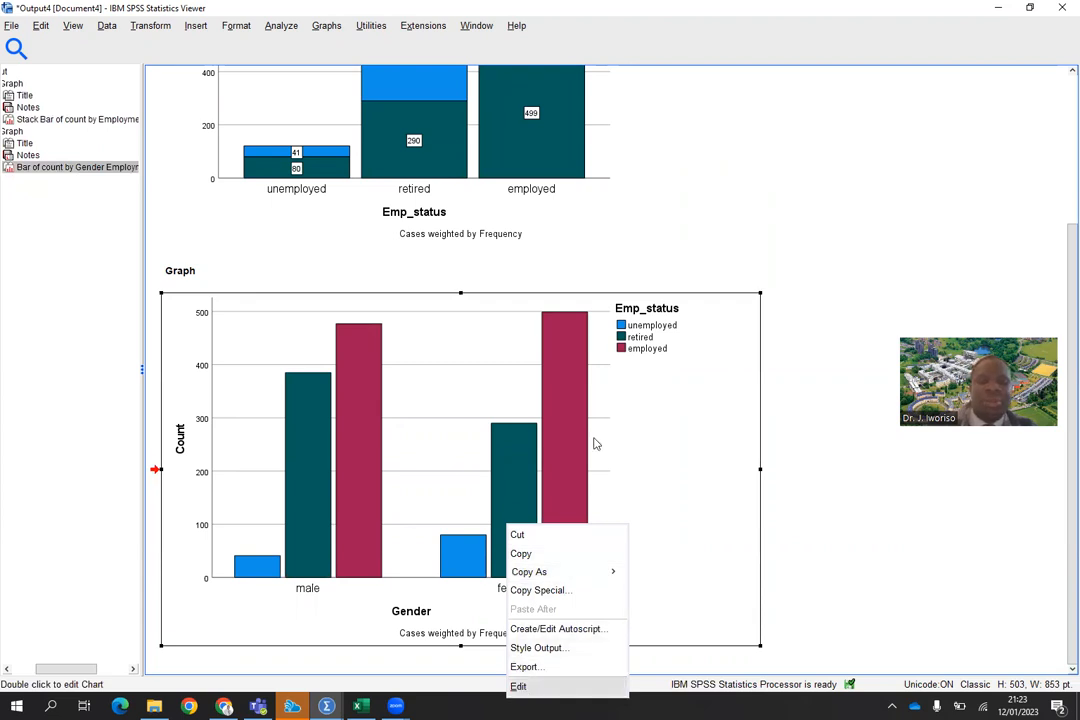
key("Return")
left_click(527, 185)
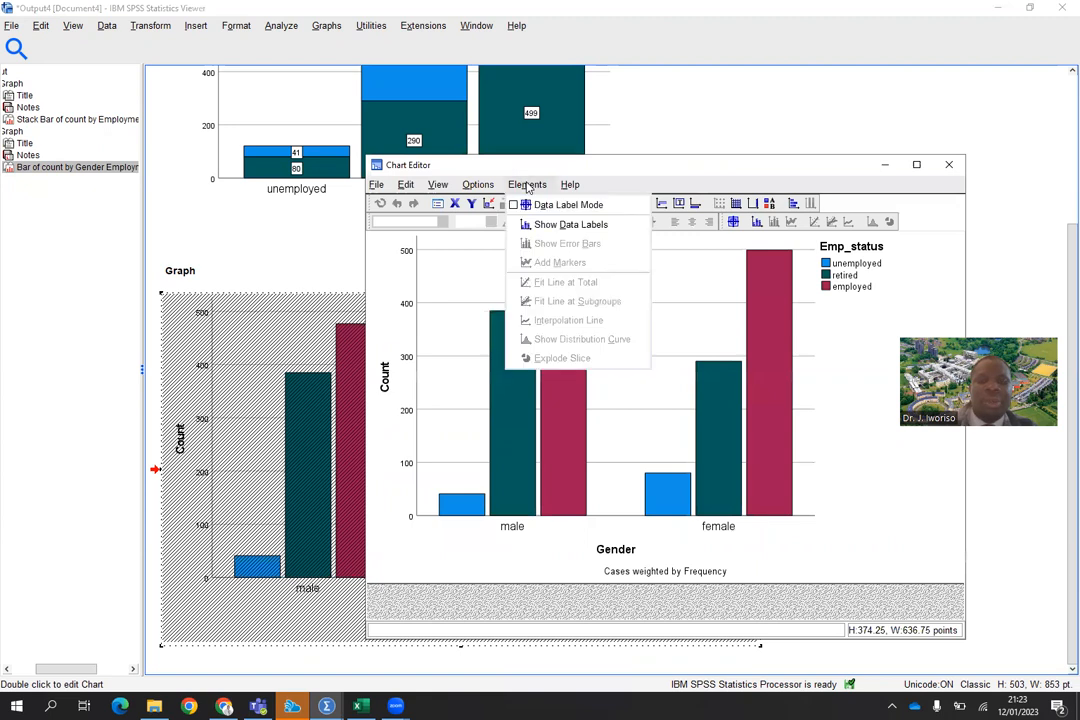
left_click(570, 225)
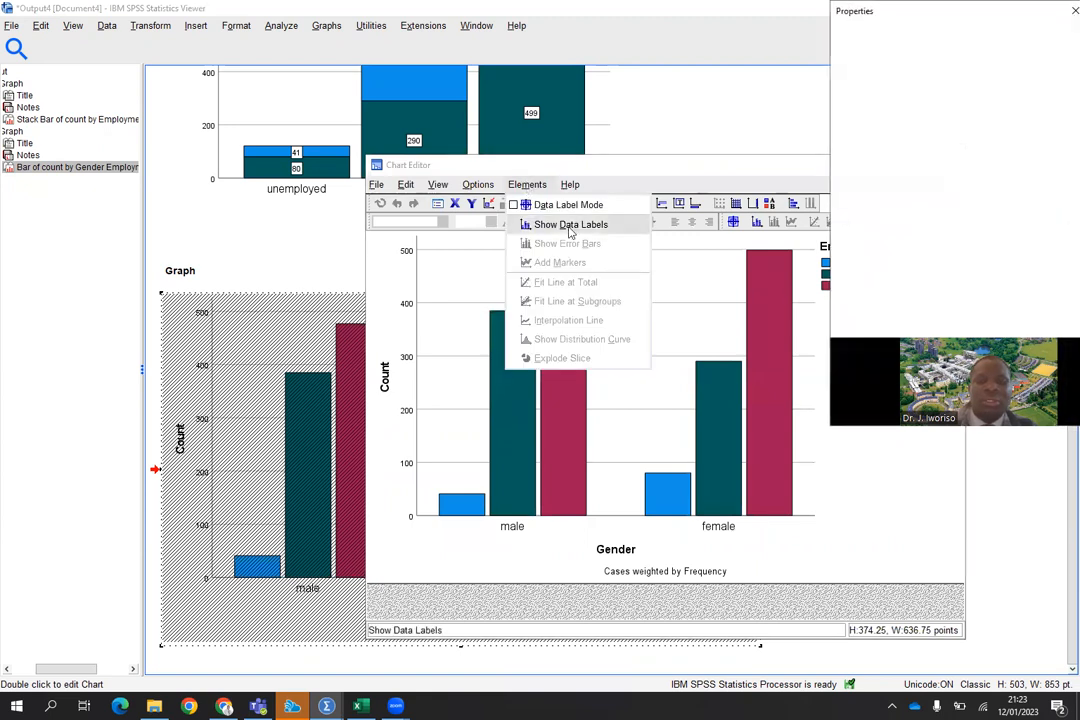
left_click(1062, 12)
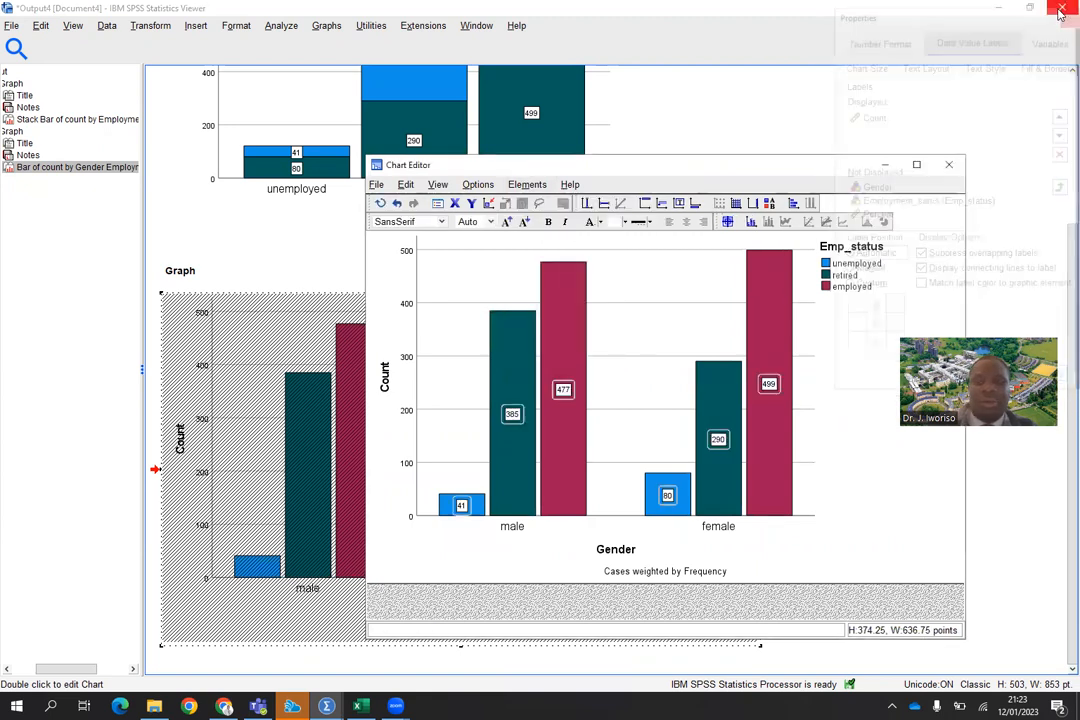
left_click(918, 165)
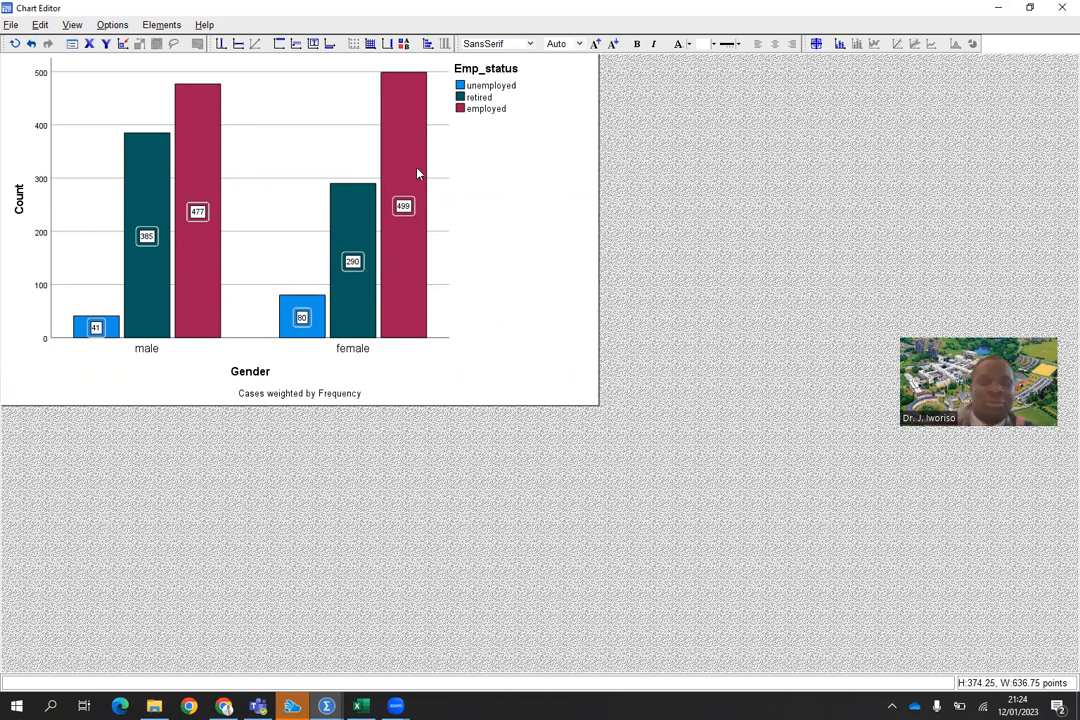
left_click(1061, 10)
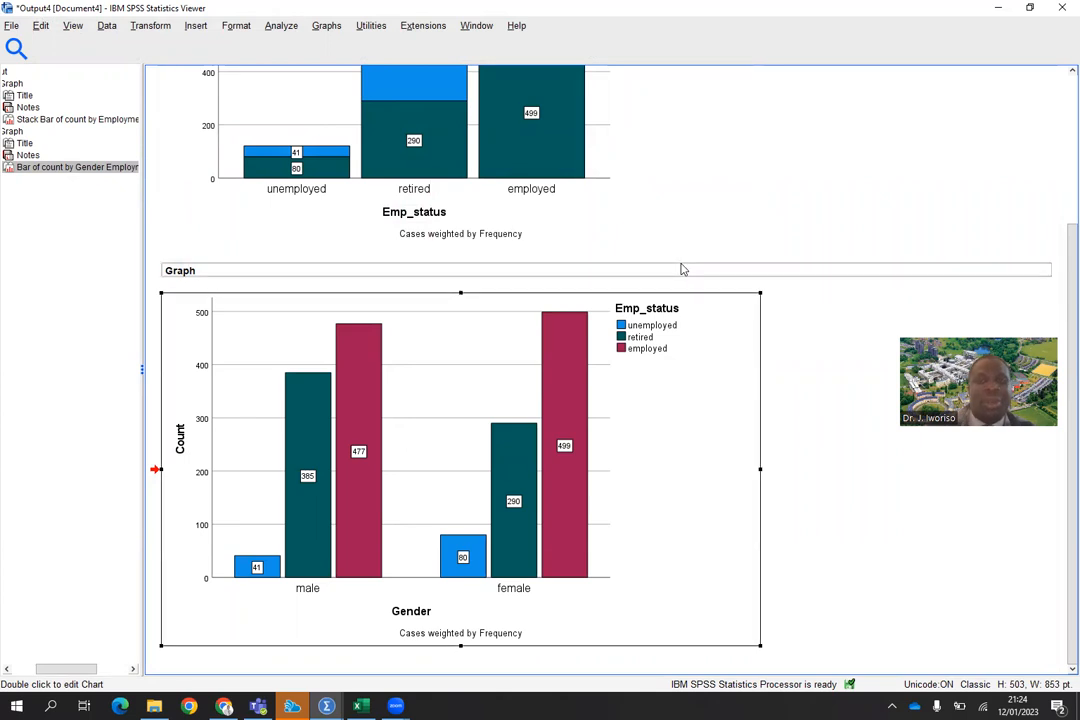
Start defining a stacked bar chart using summaries for groups of cases
left_click(328, 26)
mouse_move(360, 160)
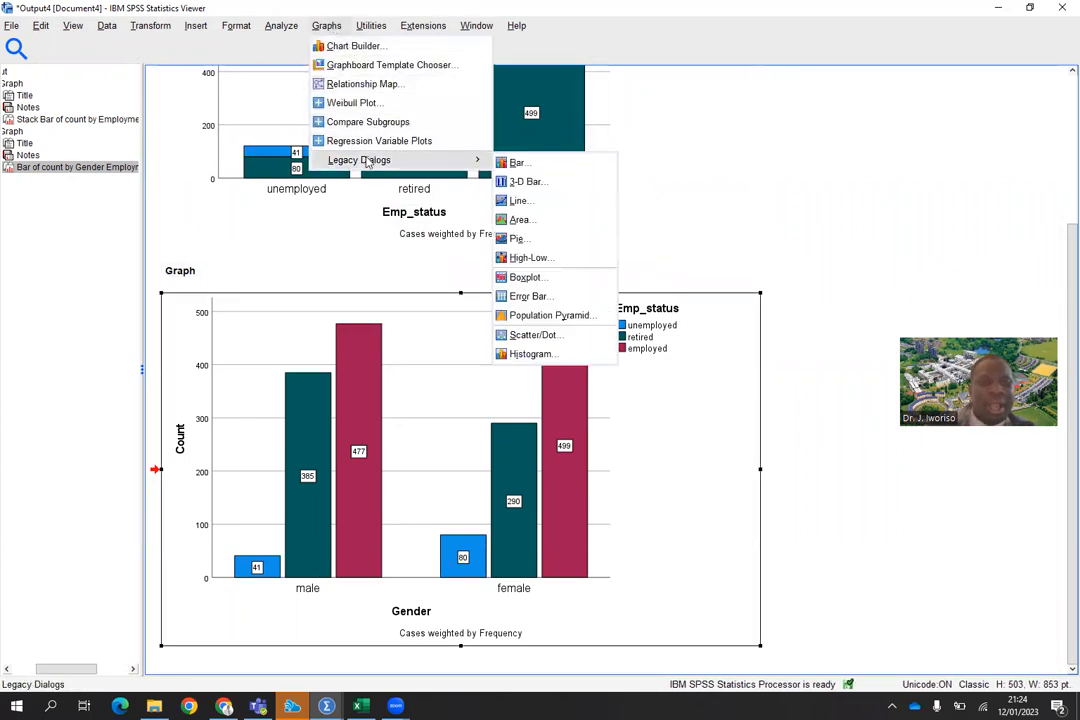
left_click(512, 163)
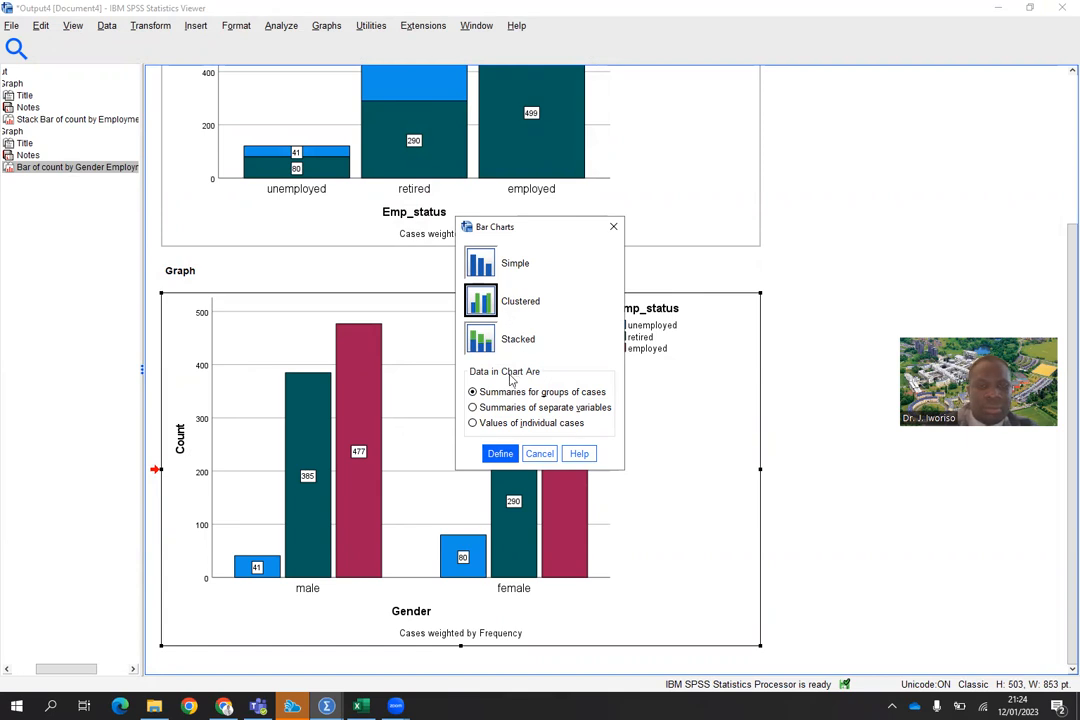
left_click(482, 341)
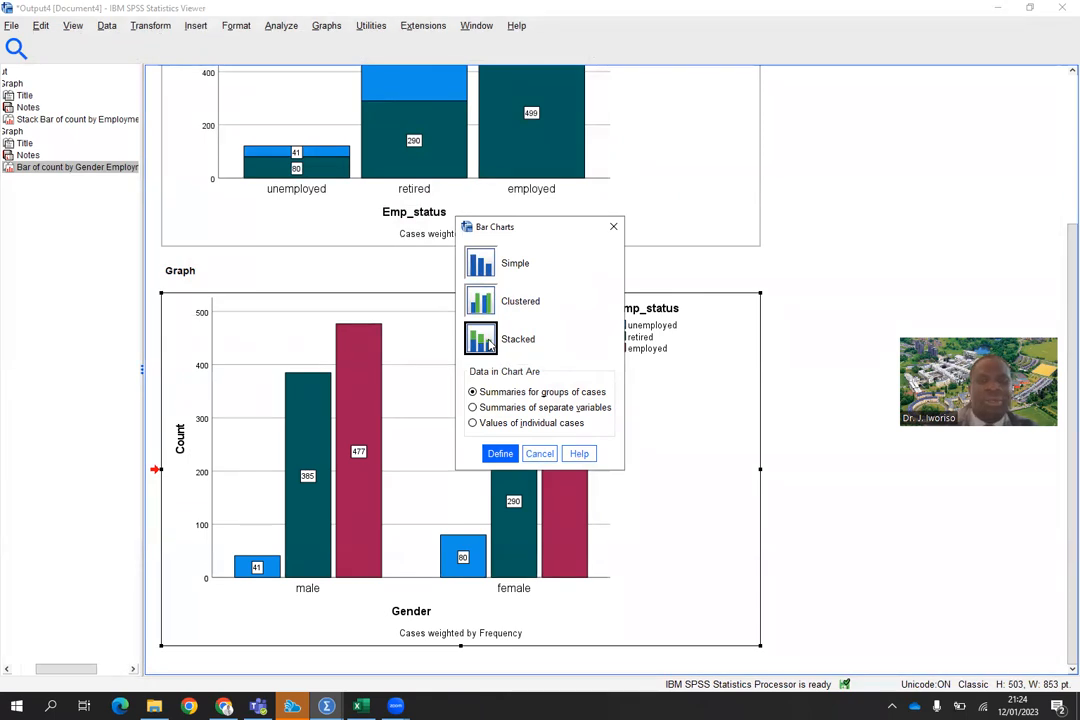
left_click(500, 456)
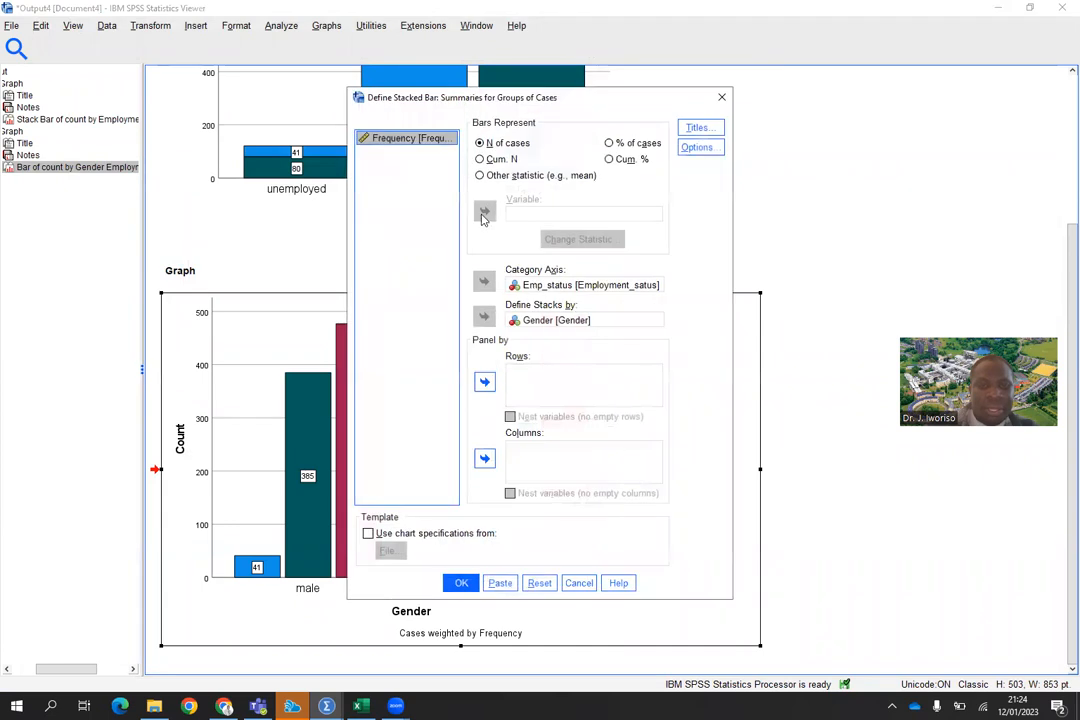
Swap the variables so Gender is on the category axis and Emp_status defines the stacks, and generate the stacked chart
left_click(560, 286)
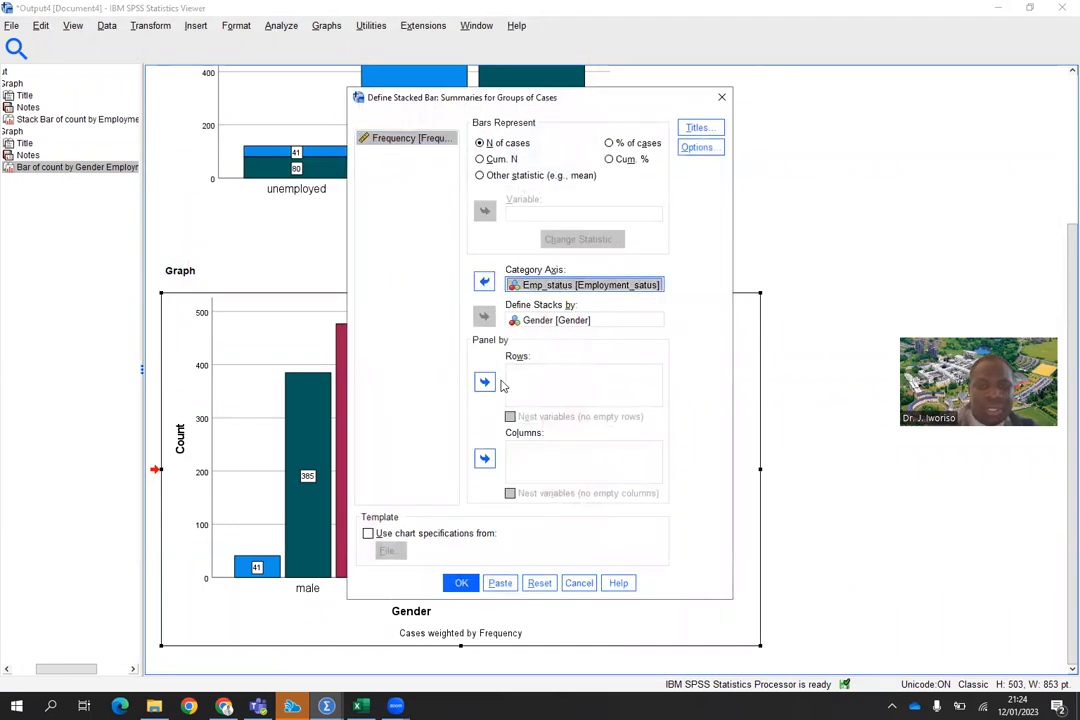
left_click(484, 281)
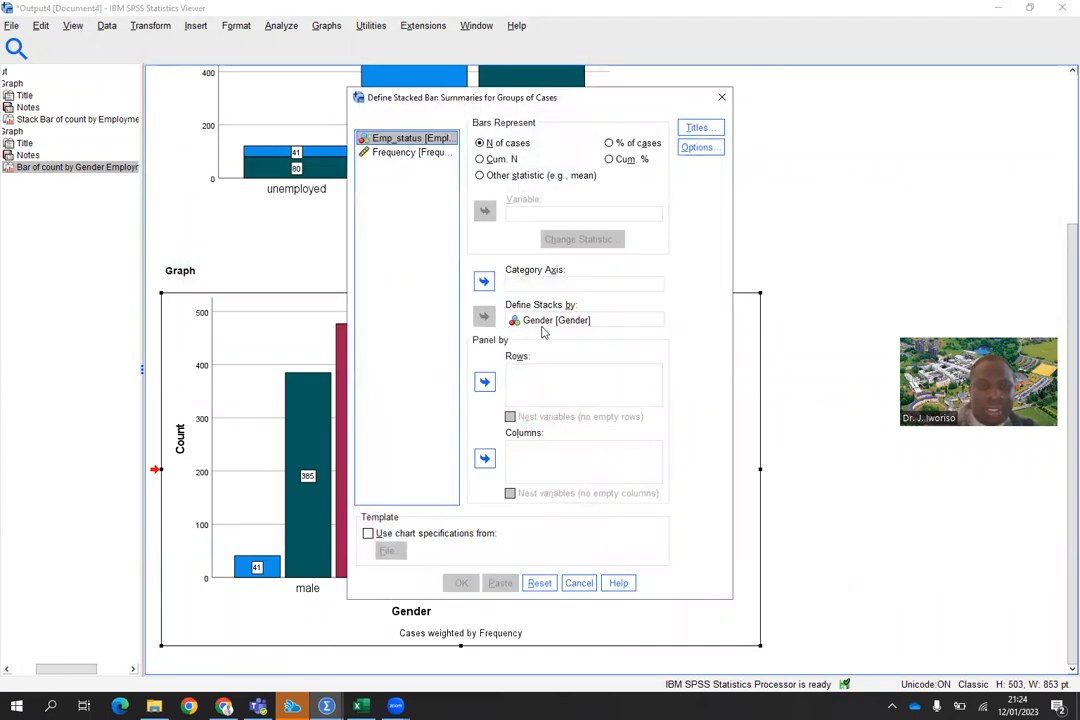
left_click(546, 321)
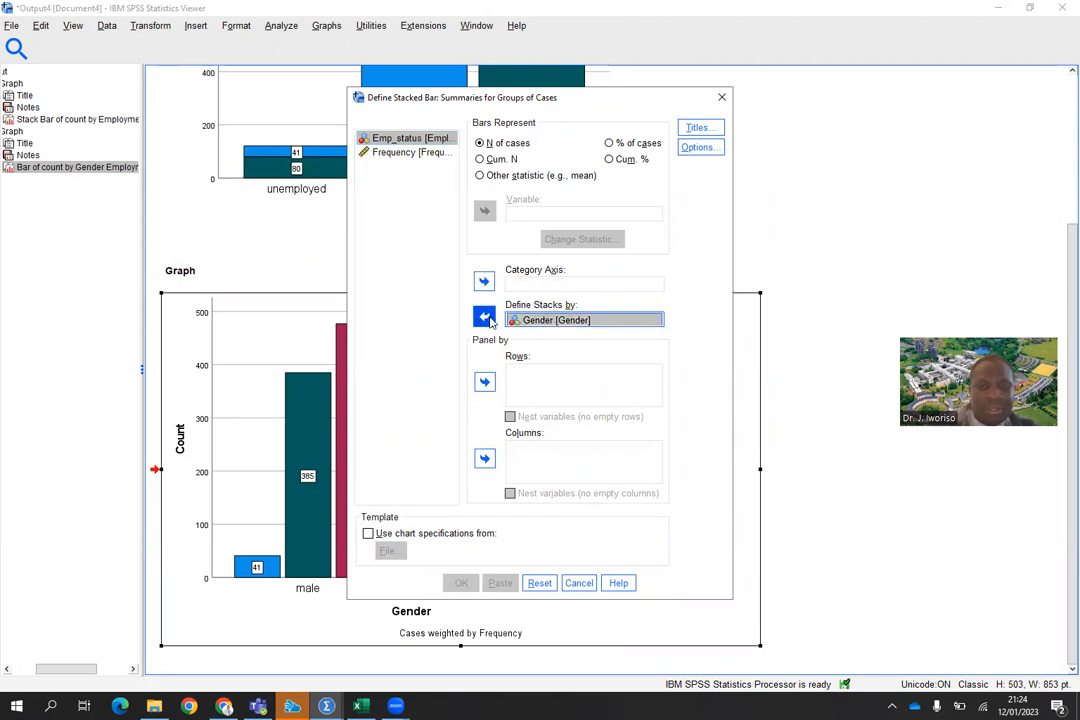
left_click(484, 316)
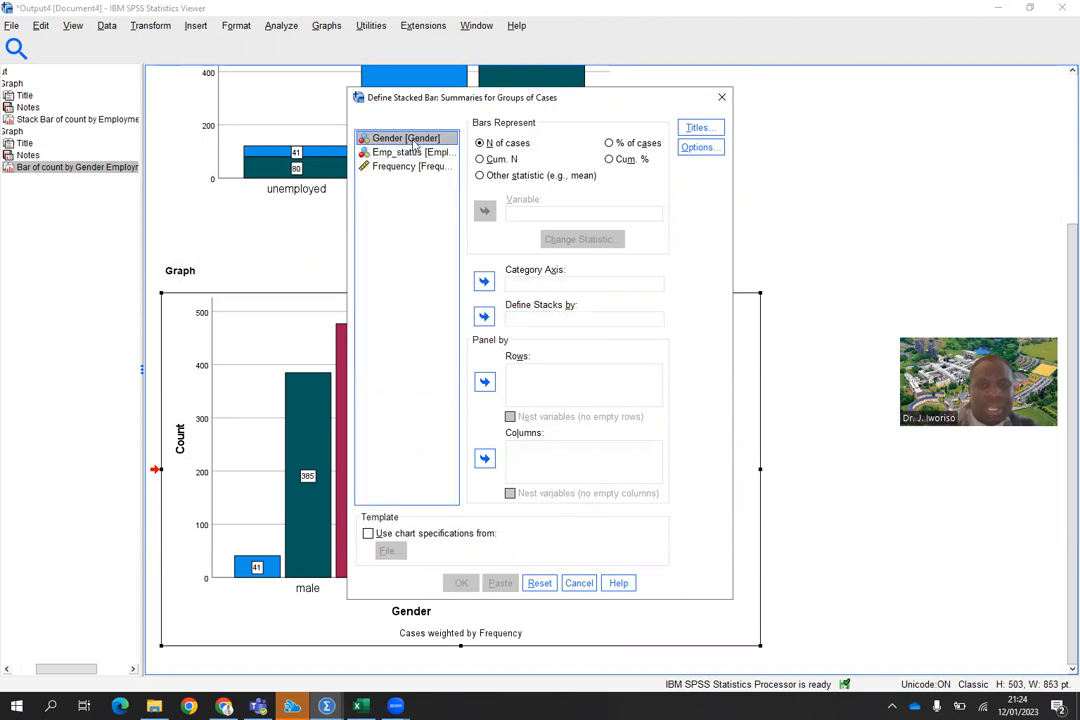
left_click(484, 282)
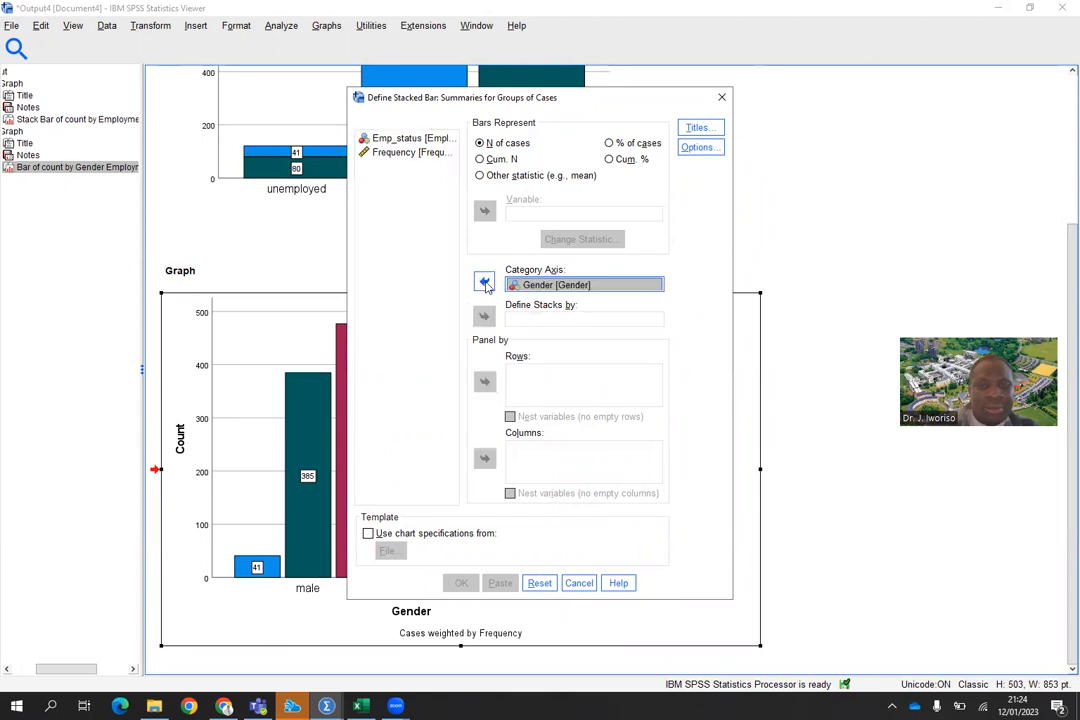
left_click(416, 140)
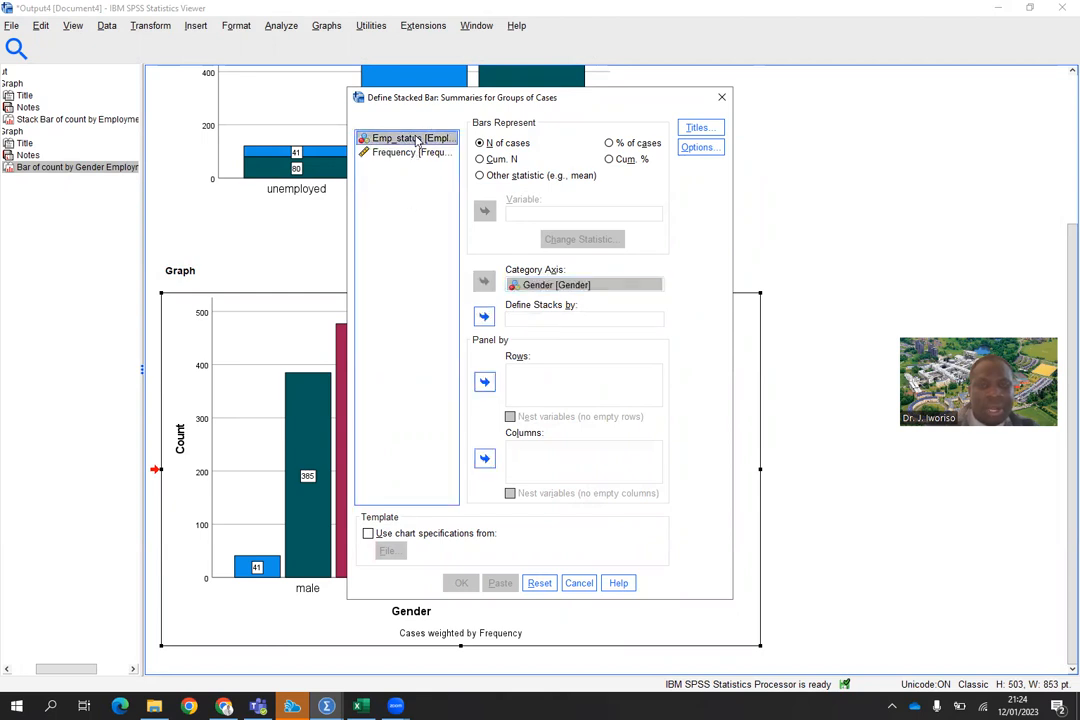
left_click(484, 316)
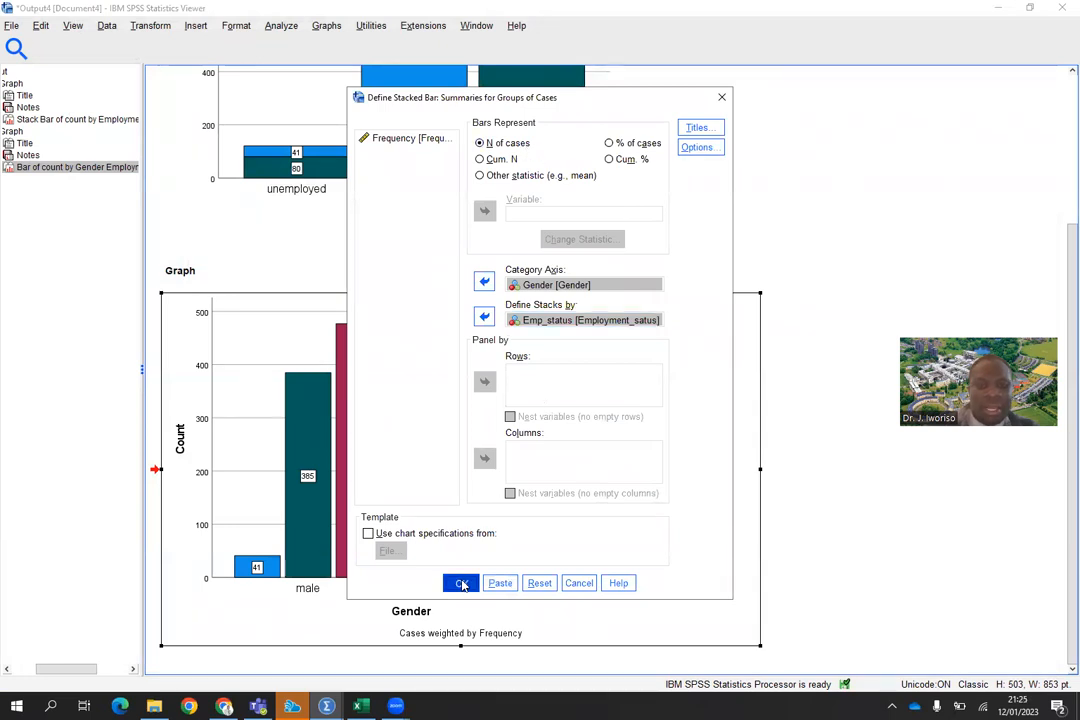
left_click(460, 583)
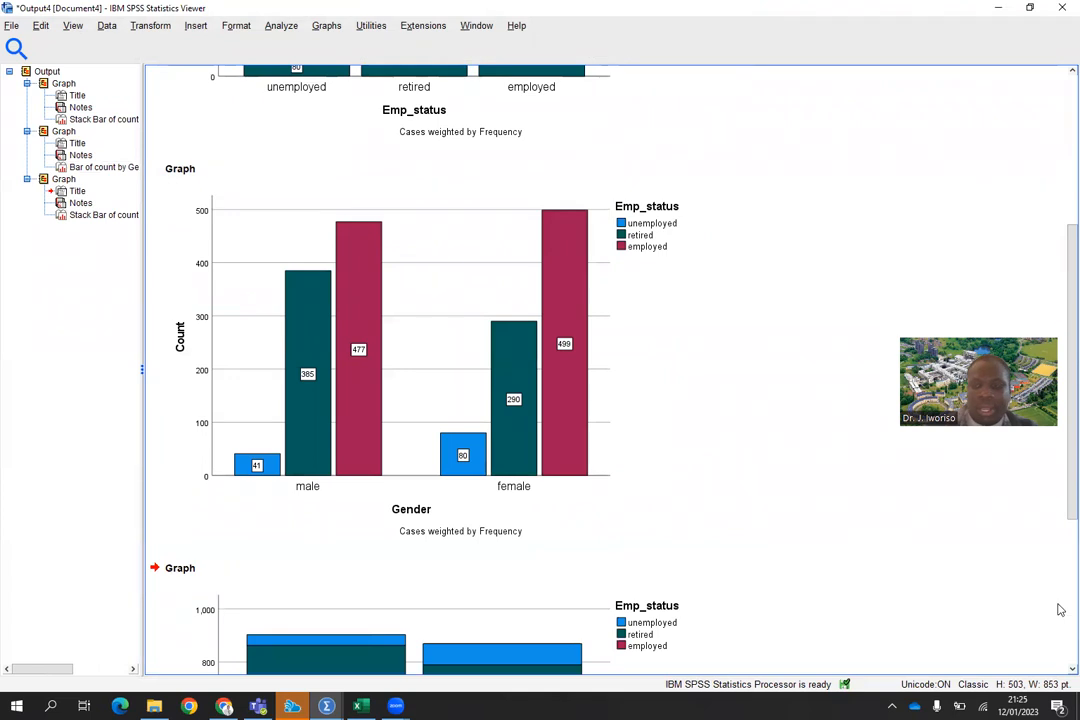
left_click_drag(1061, 499, 1061, 651)
Show count data labels on the segments of the new stacked chart by Gender and close the chart editor
left_click(311, 446)
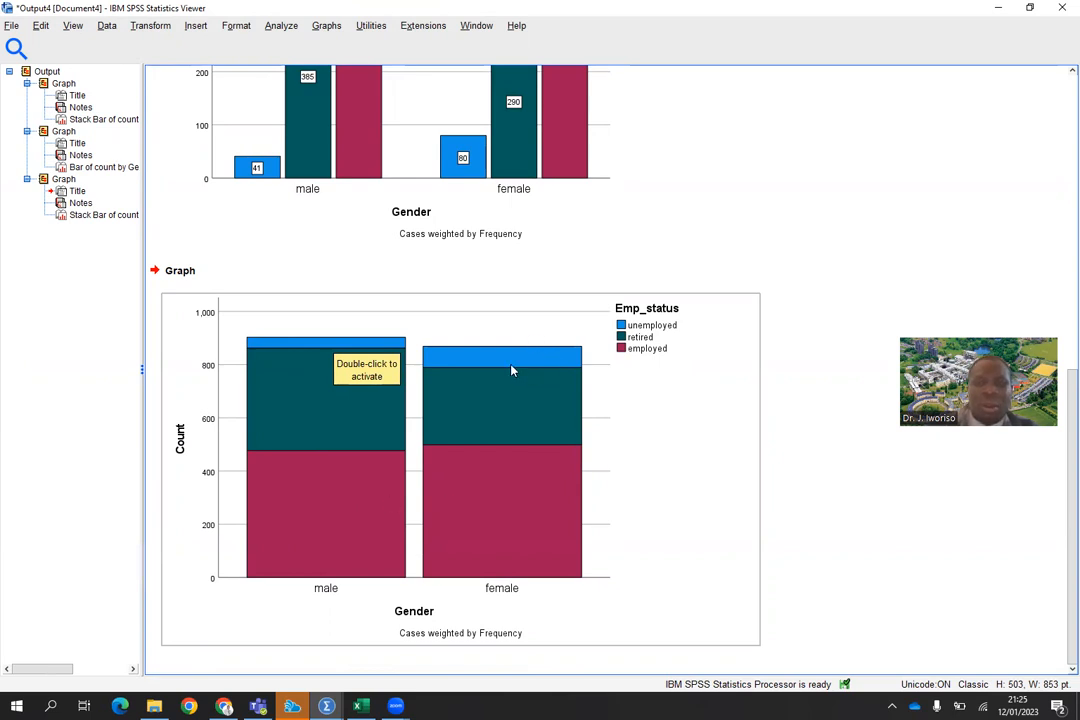
right_click(485, 486)
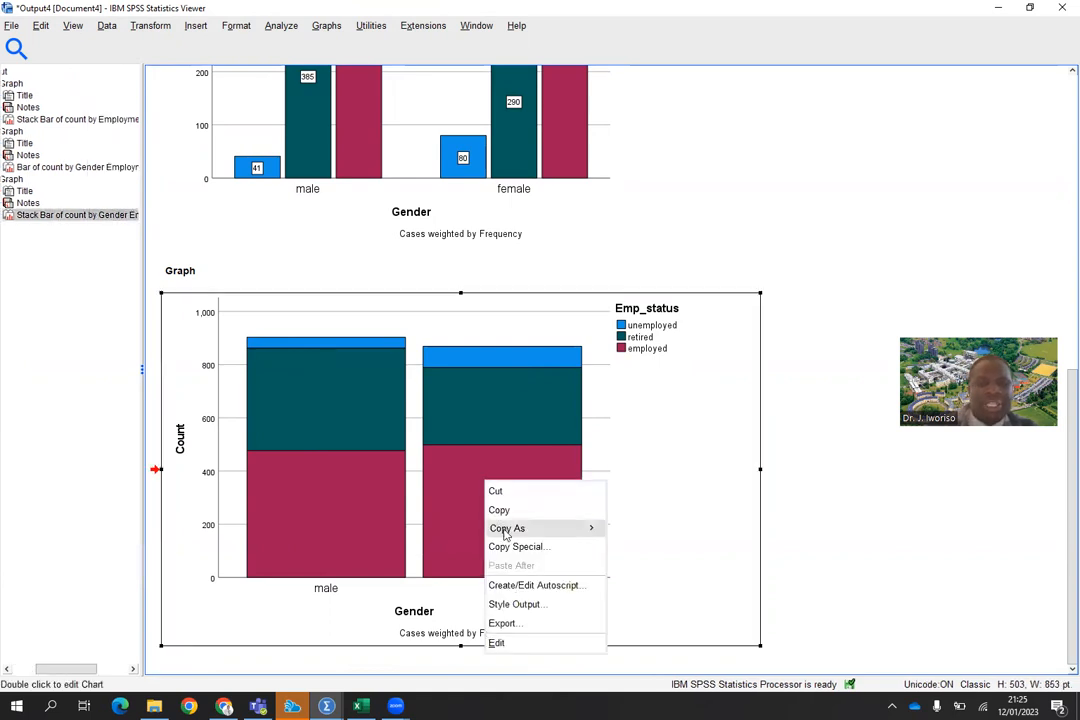
left_click(497, 643)
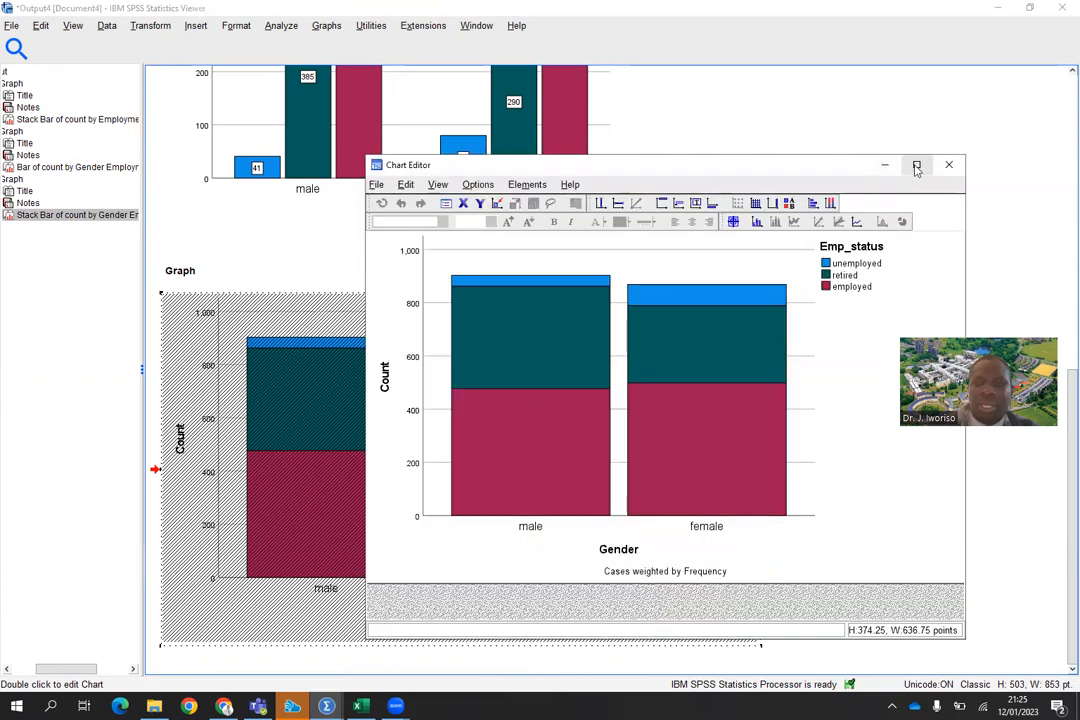
left_click(527, 184)
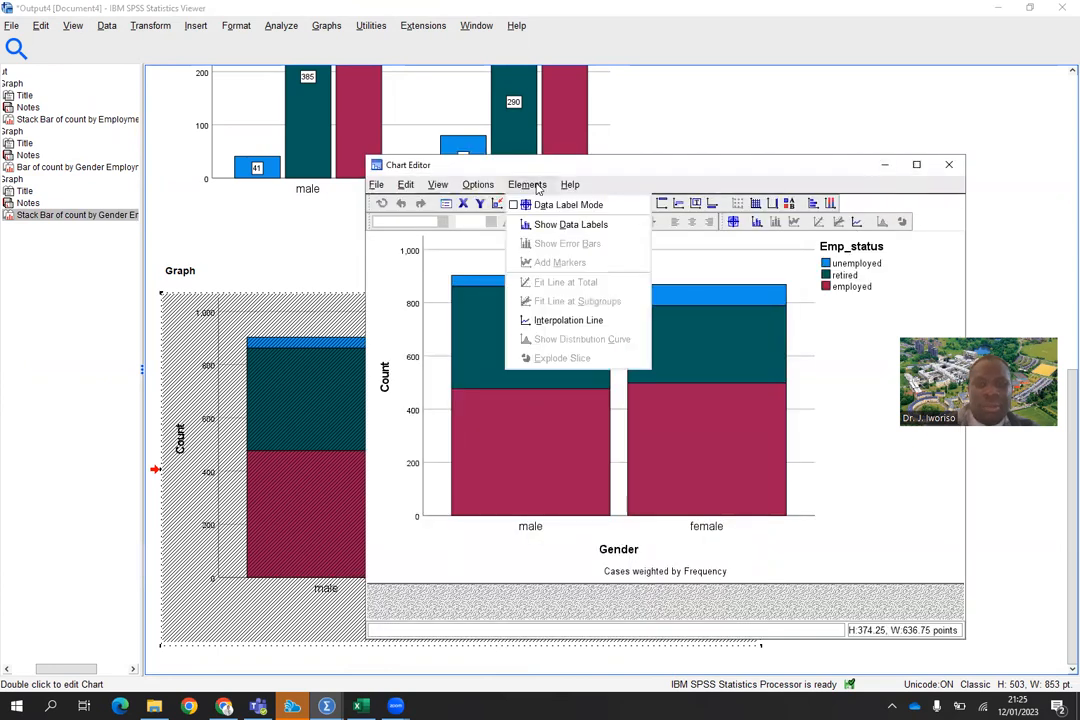
left_click(565, 224)
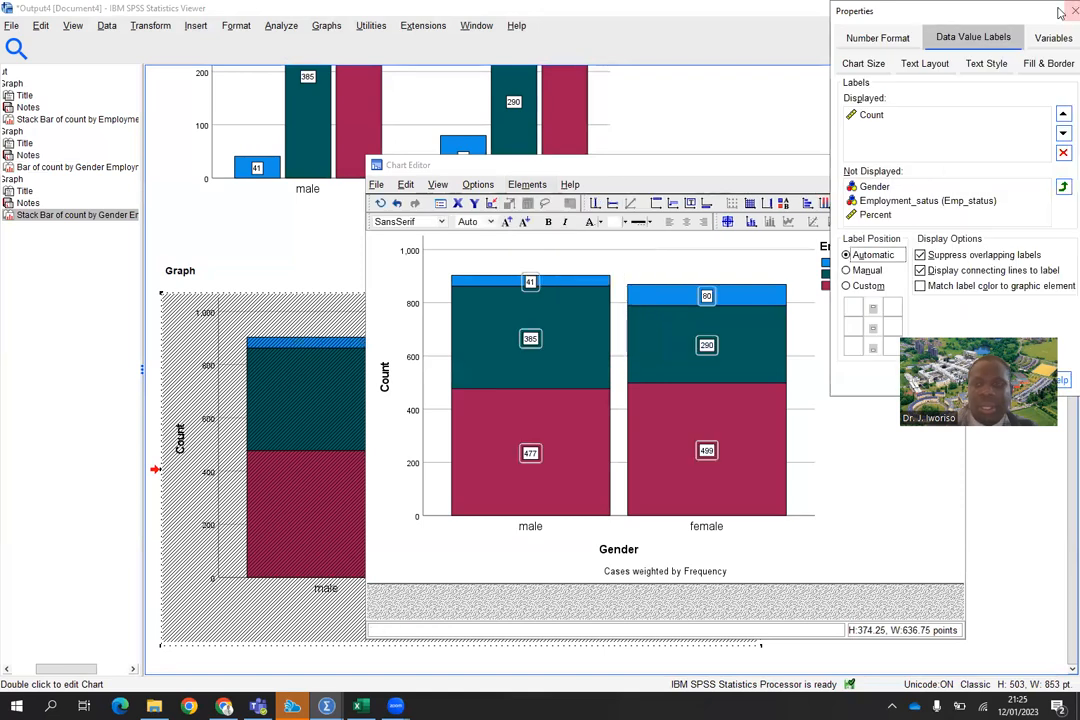
left_click(1062, 12)
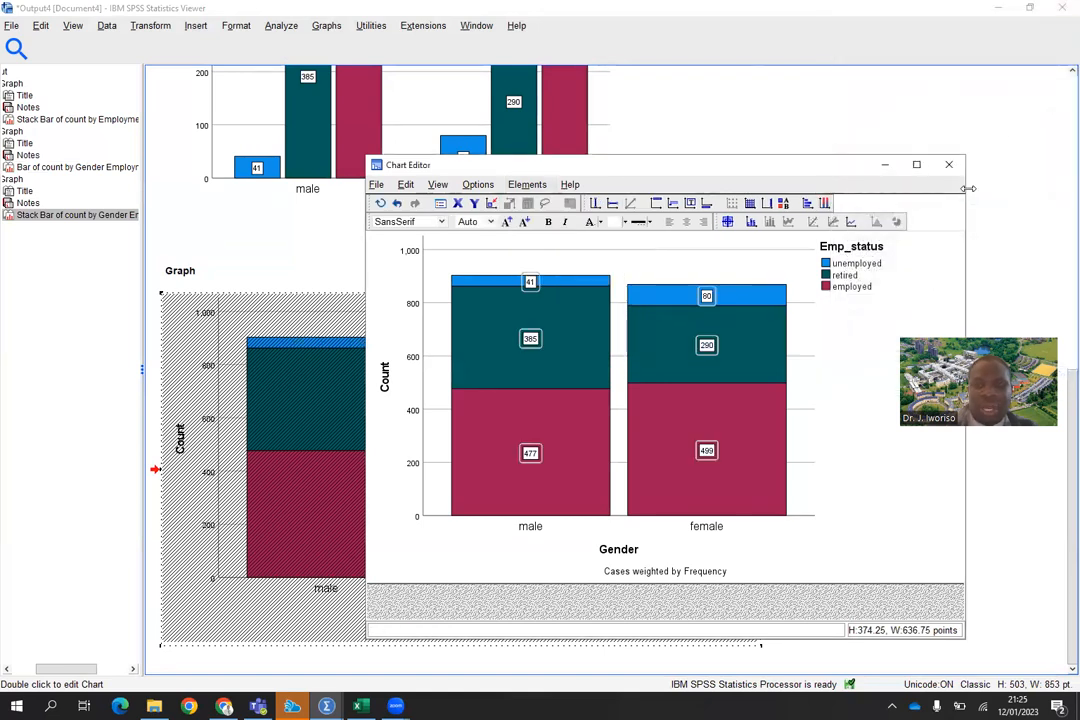
left_click(917, 165)
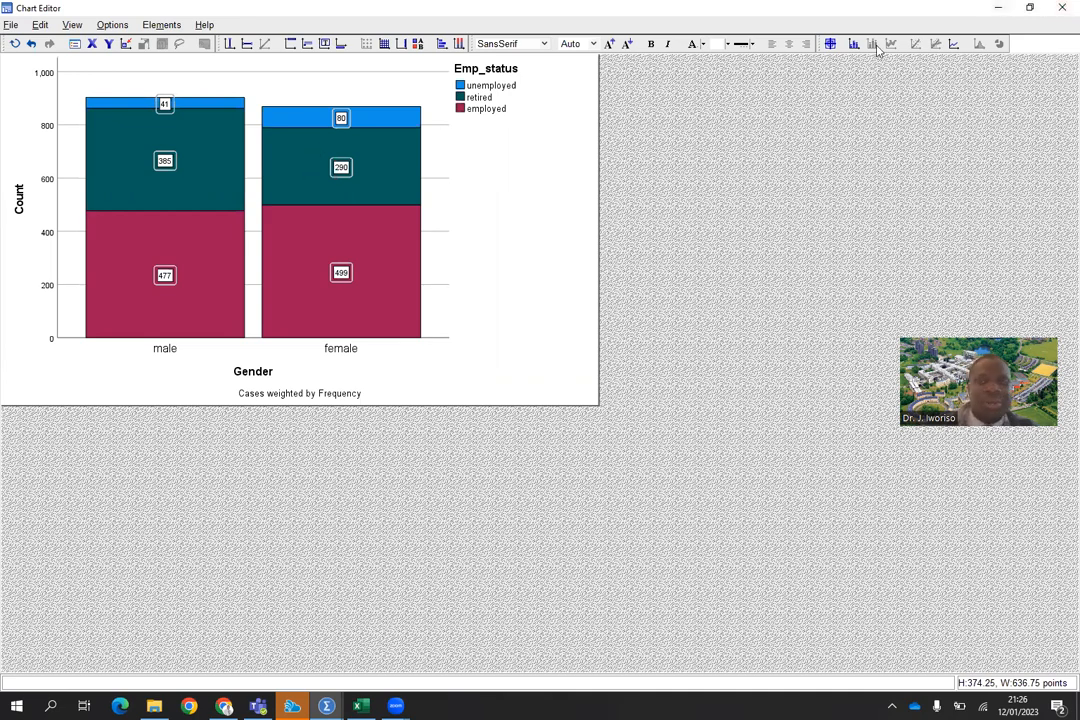
left_click(1061, 8)
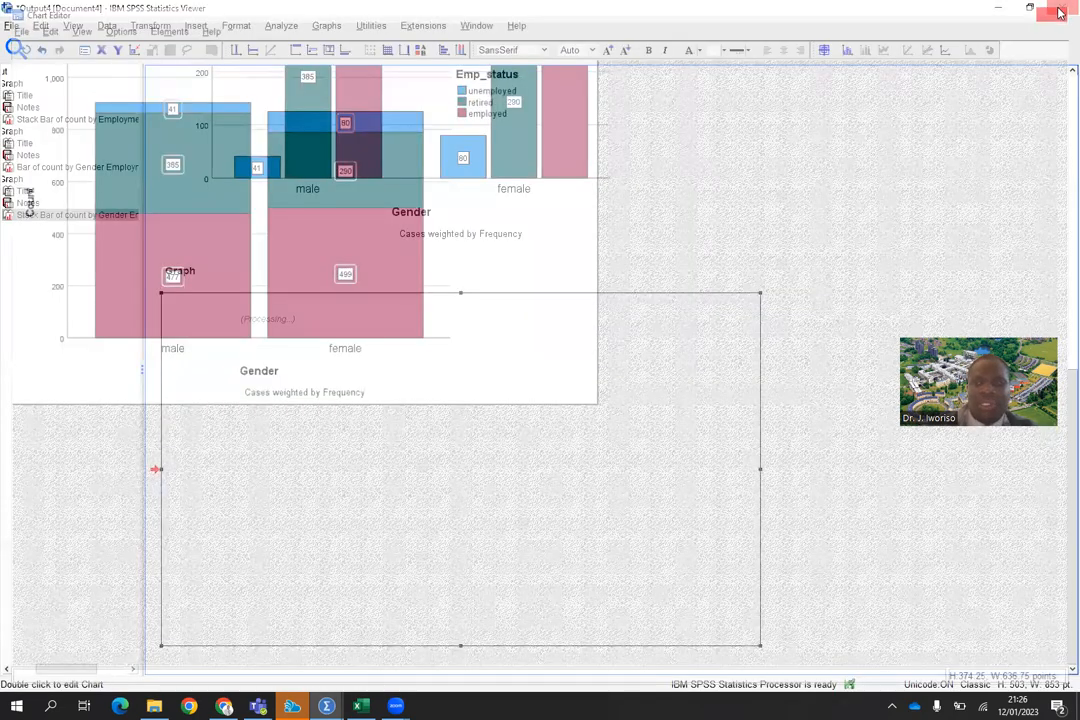
Close the output viewer without saving and start defining a simple bar chart using summaries for groups of cases
left_click(1061, 12)
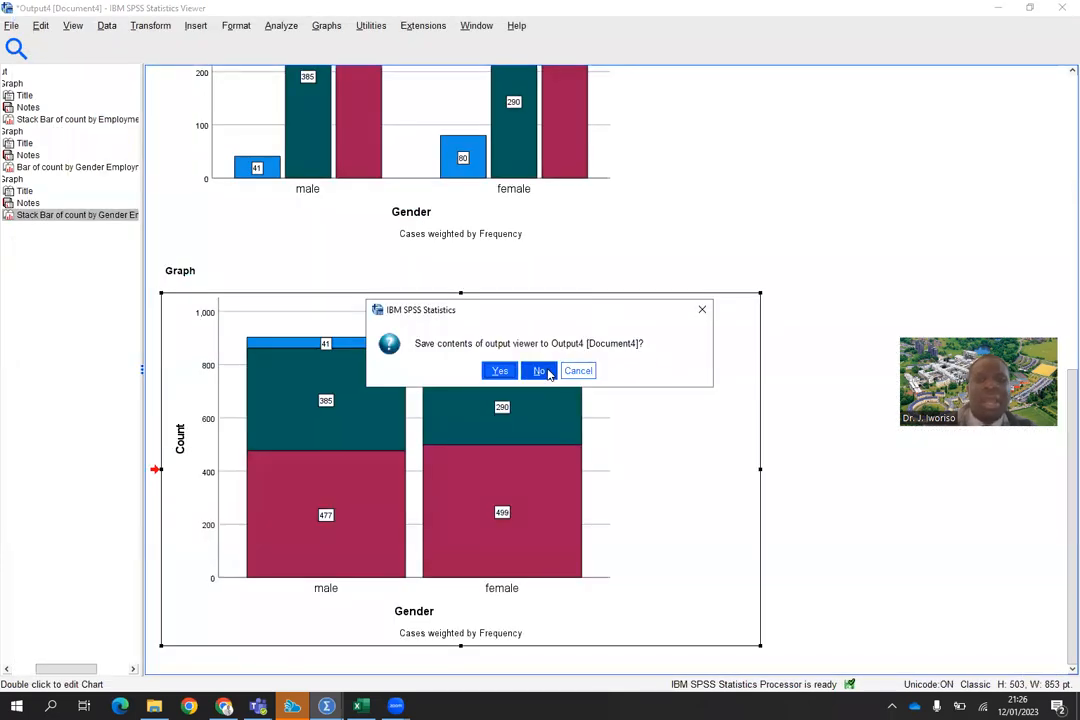
left_click(540, 371)
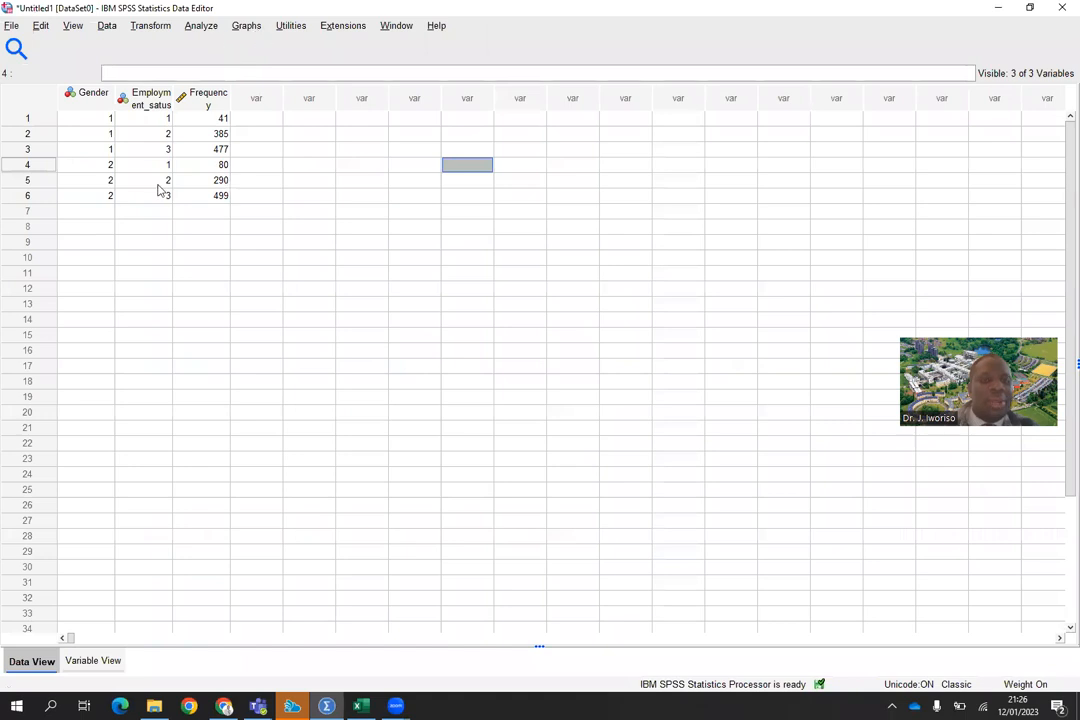
left_click(248, 26)
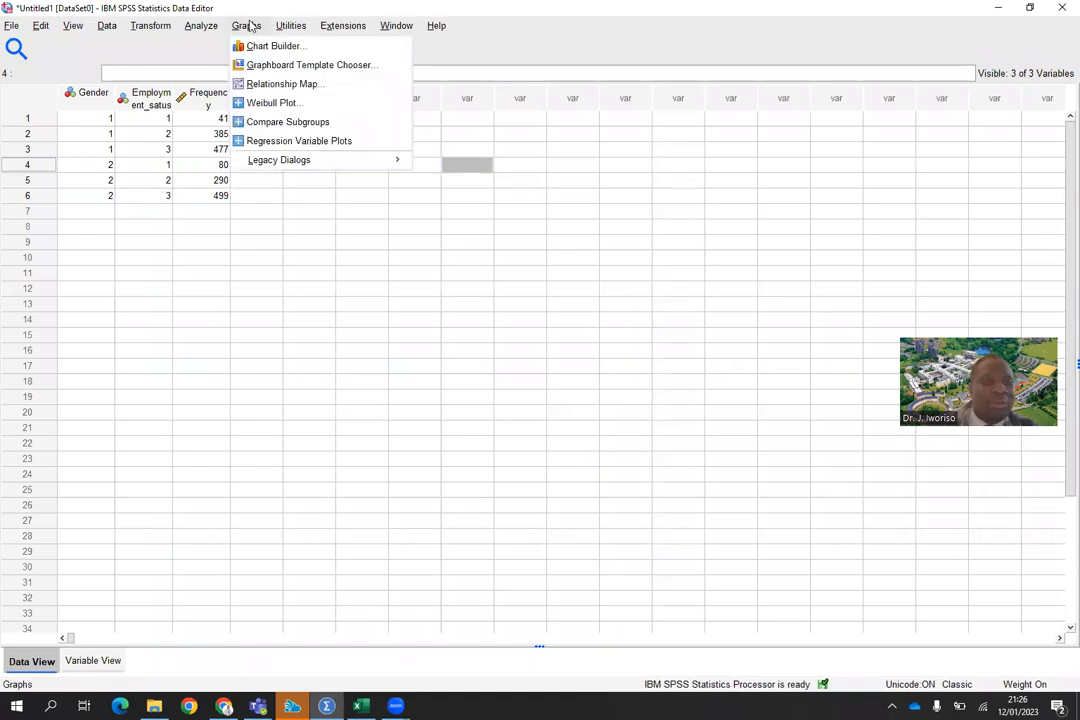
mouse_move(290, 163)
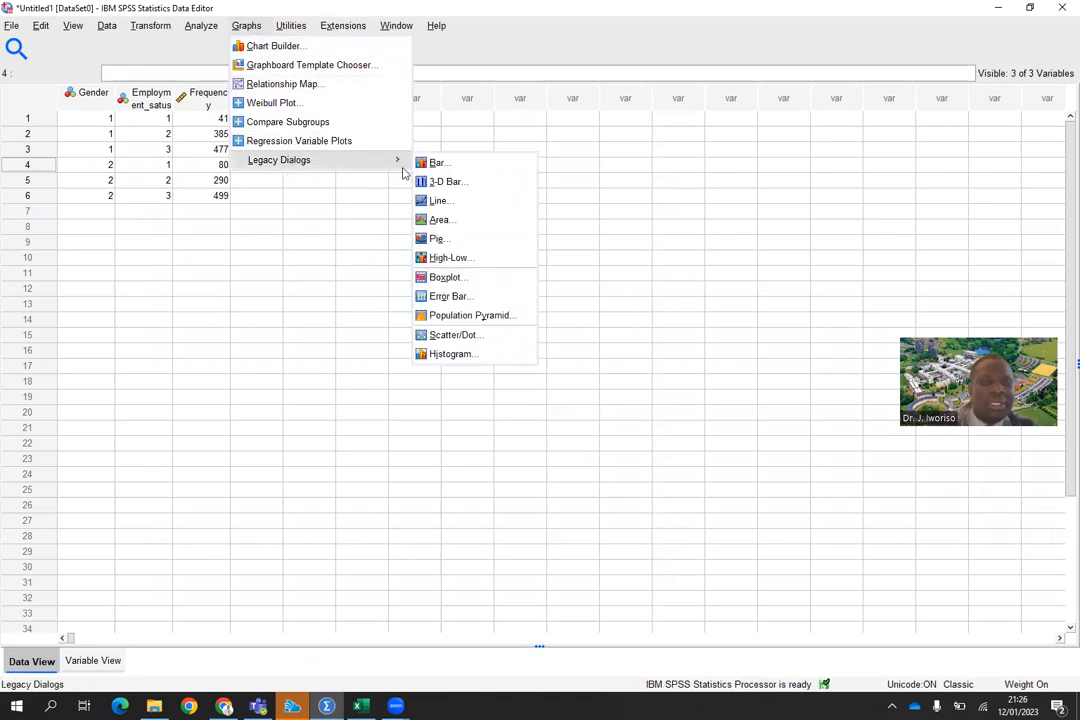
left_click(440, 163)
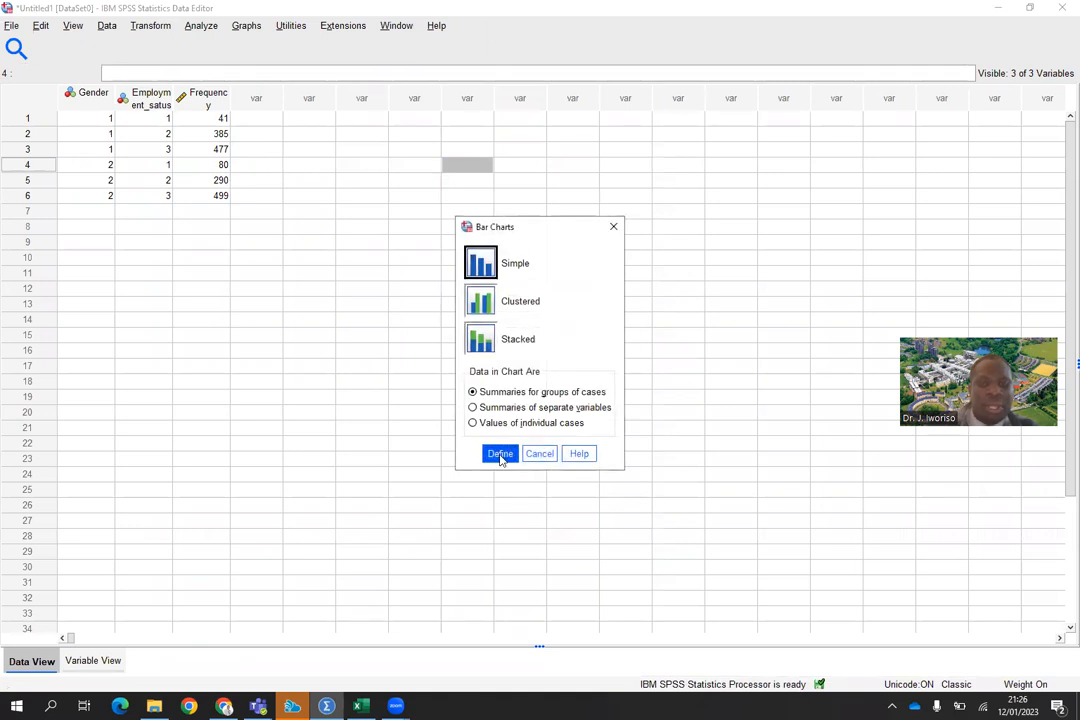
left_click(500, 454)
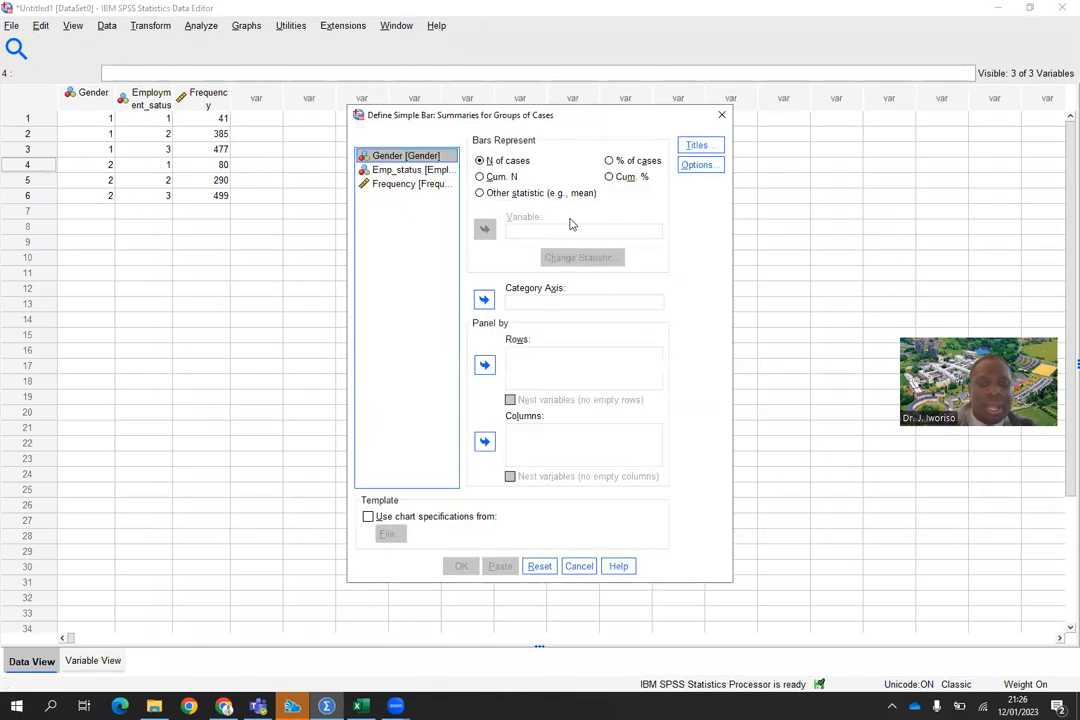
Set the simple bars to represent % of cases with Emp_status on the category axis and generate the chart
left_click(609, 162)
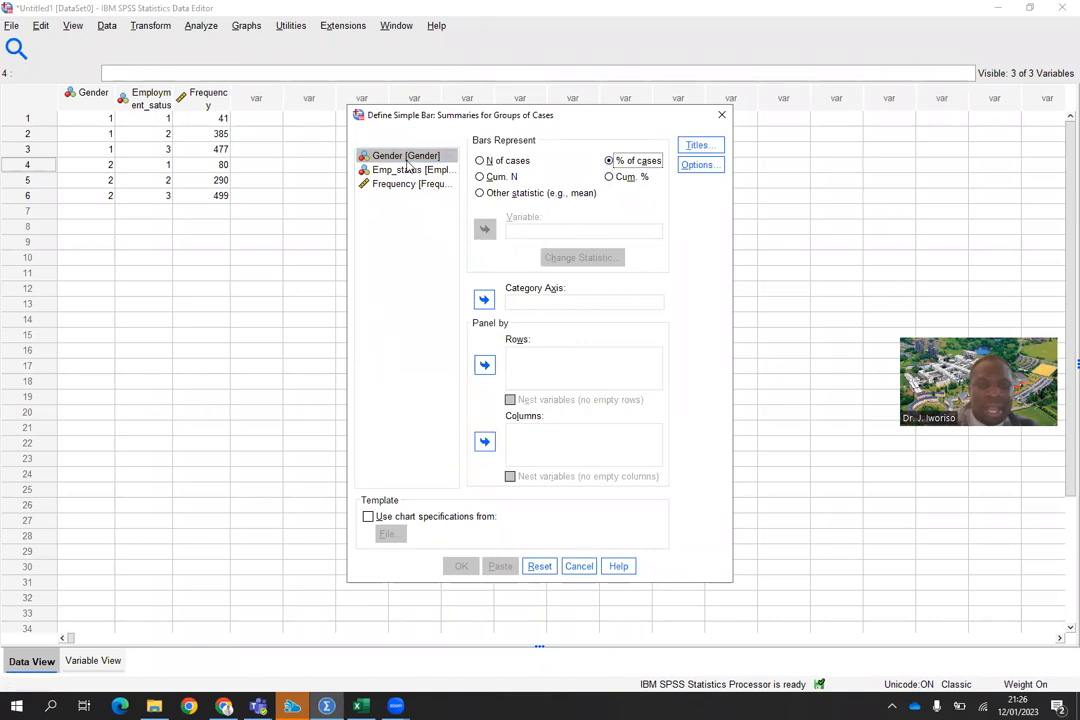
left_click(411, 171)
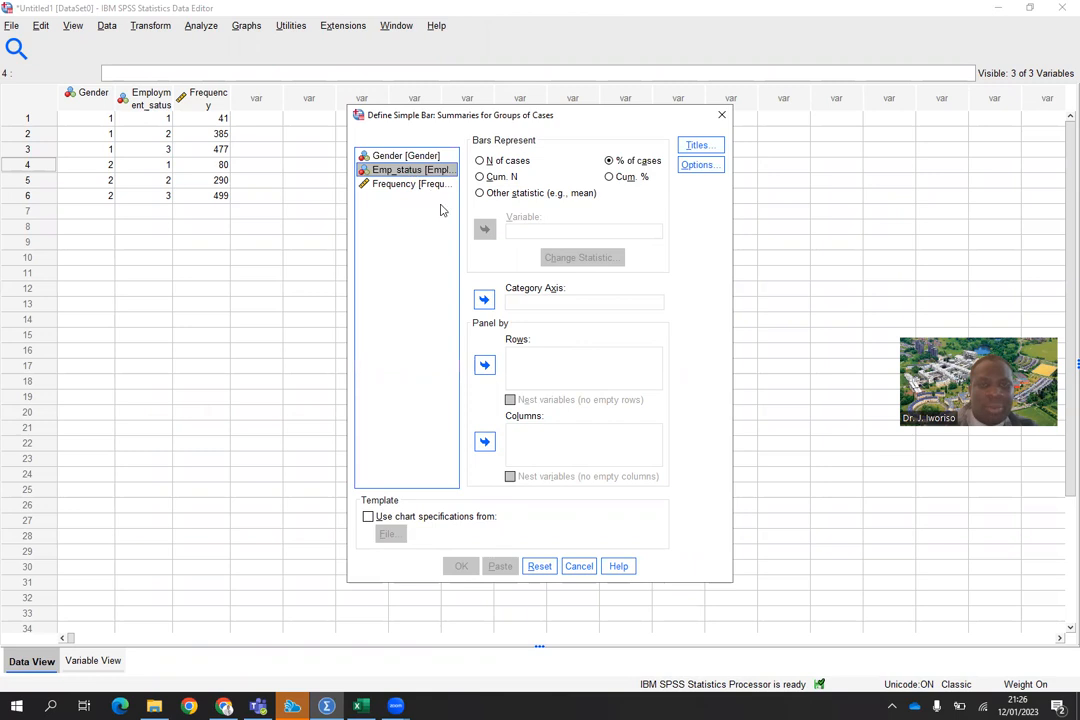
left_click(484, 300)
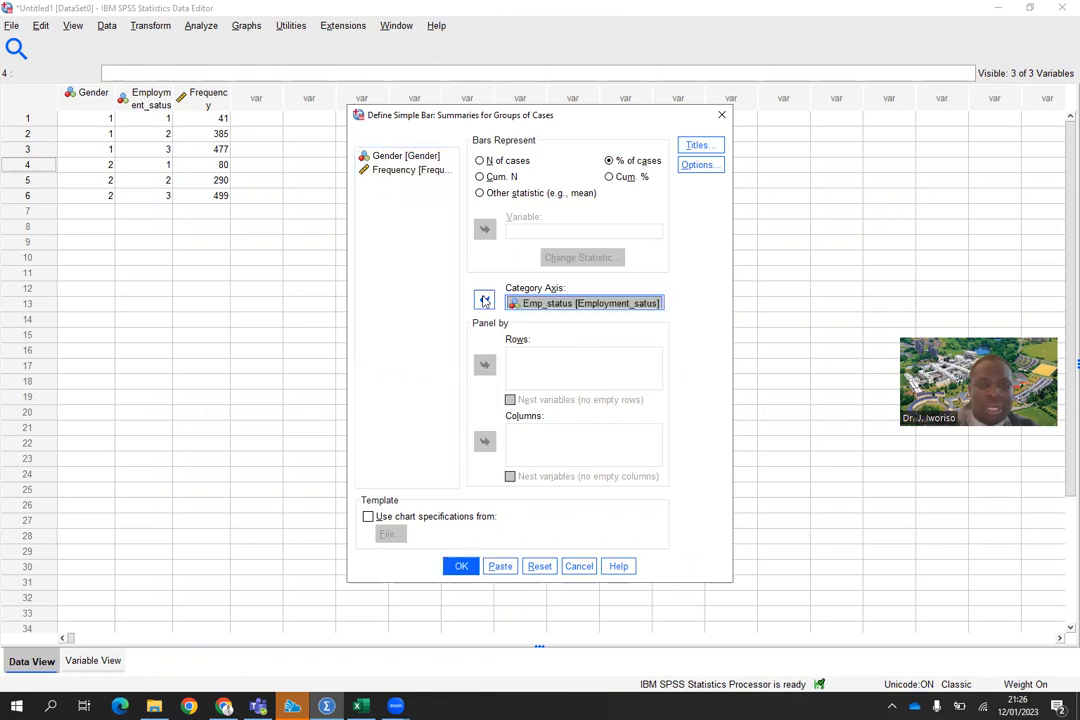
left_click(461, 567)
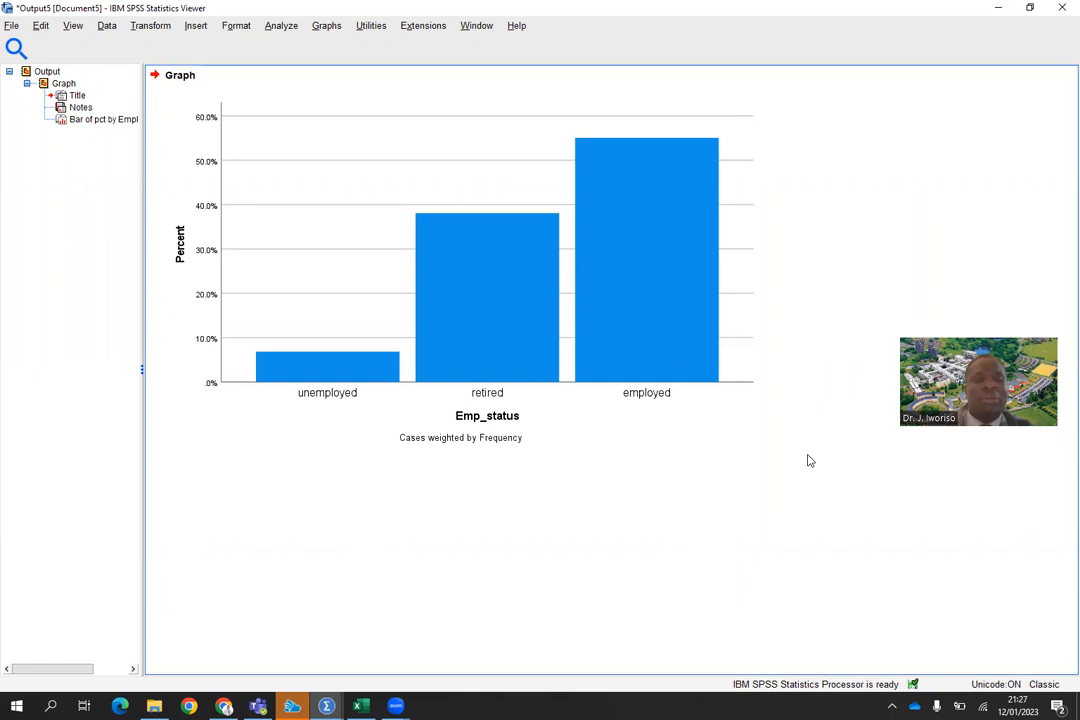
left_click(474, 328)
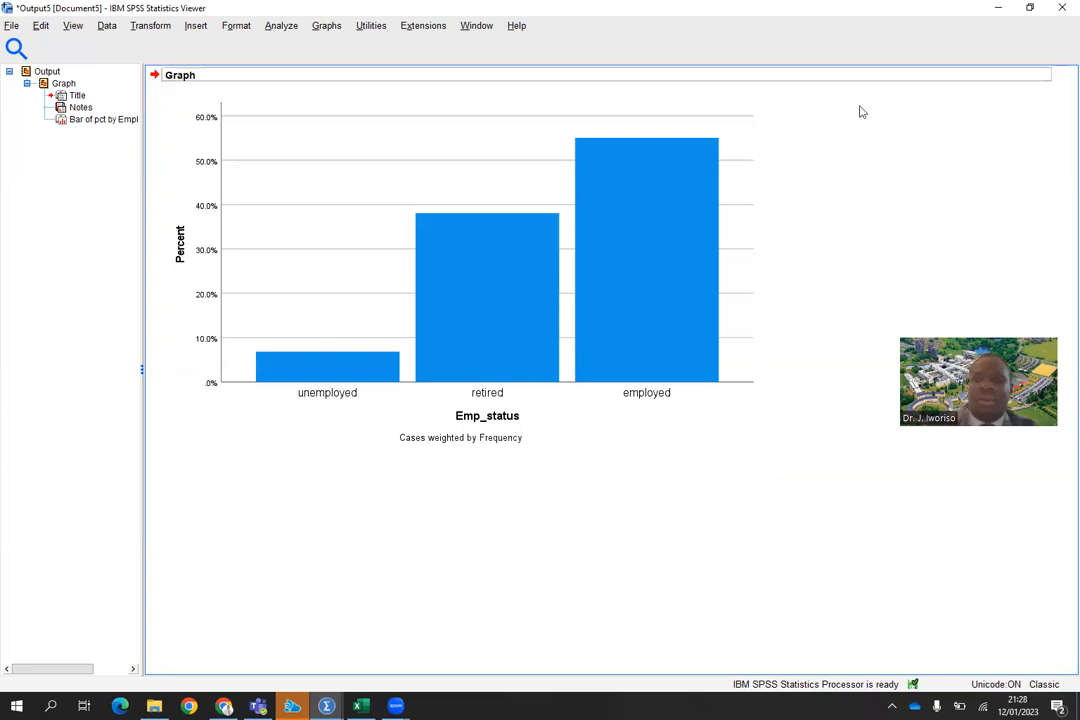
Close the output viewer without saving and start defining a pie chart using summaries for groups of cases
left_click(1059, 5)
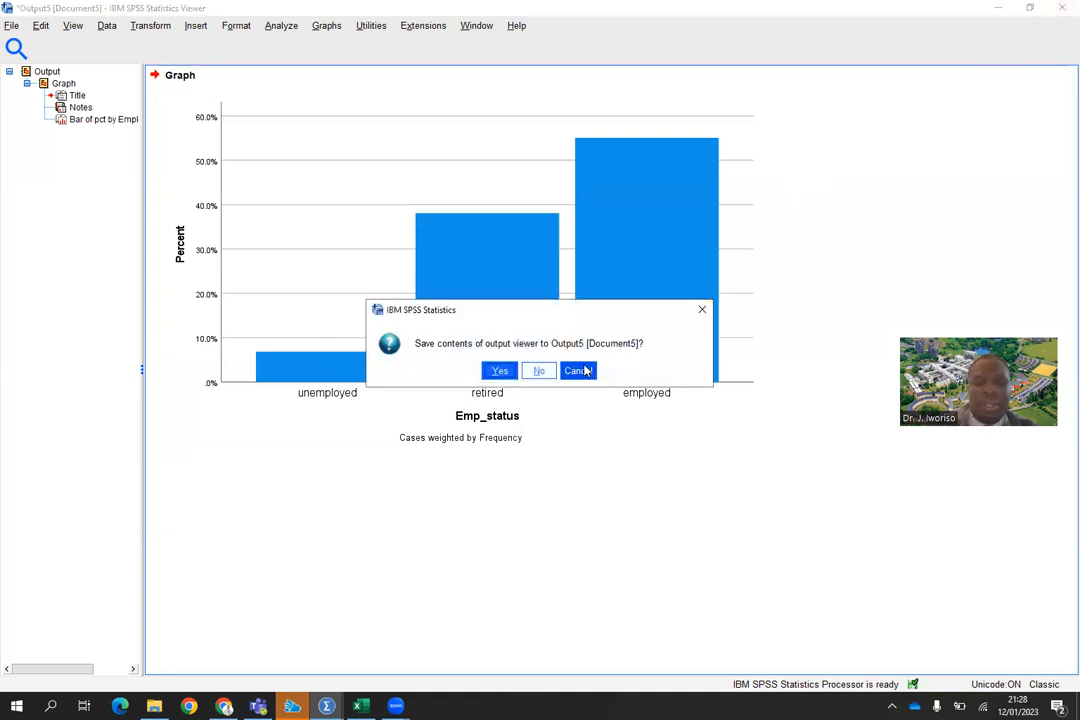
left_click(540, 372)
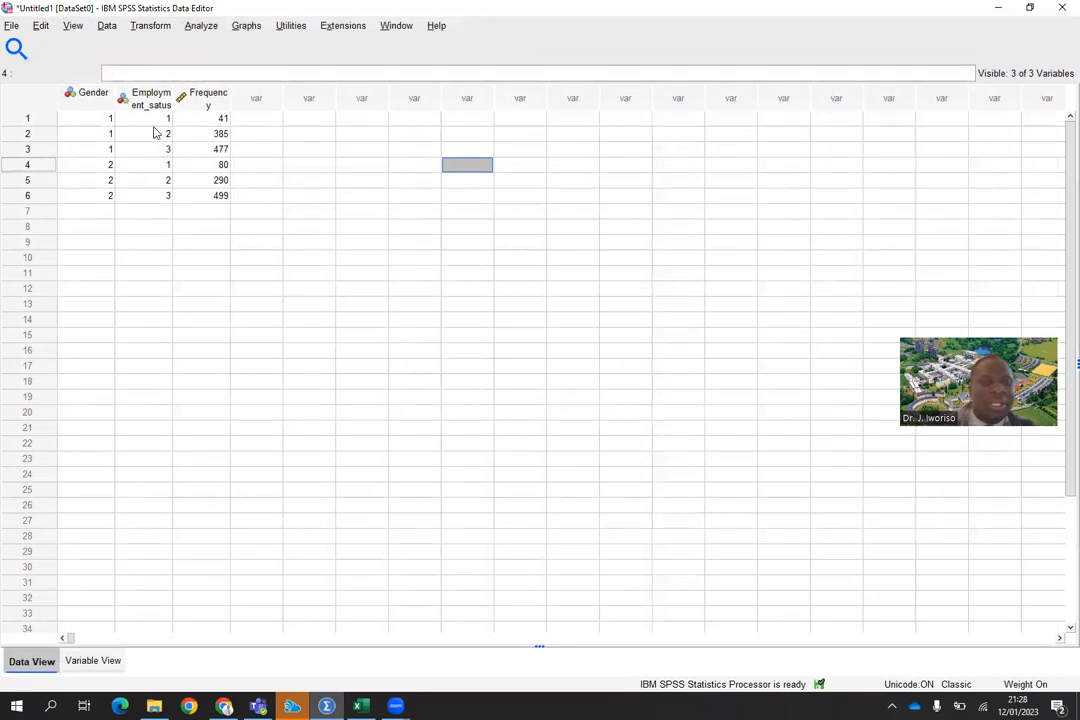
left_click(249, 28)
mouse_move(288, 166)
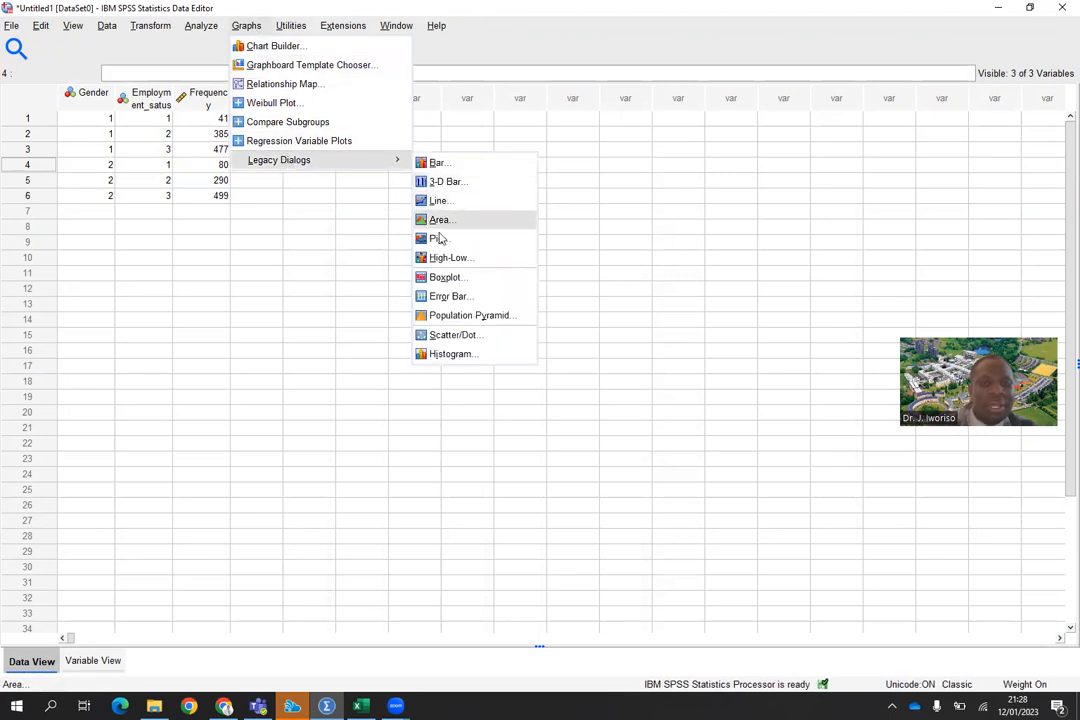
left_click(442, 241)
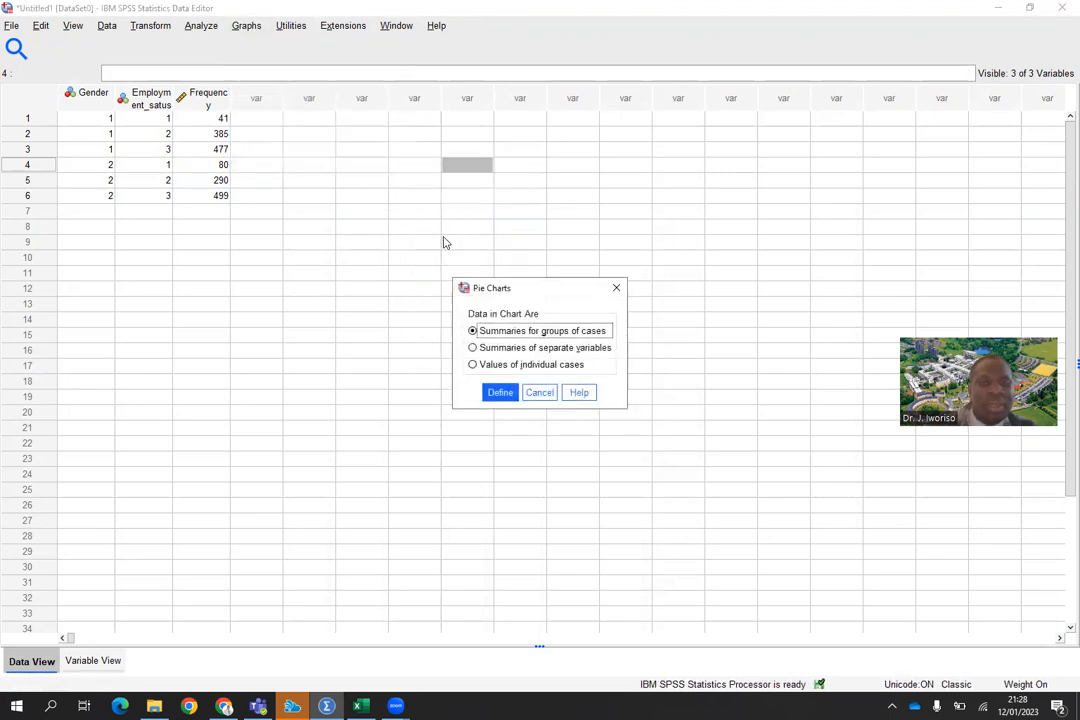
left_click(502, 394)
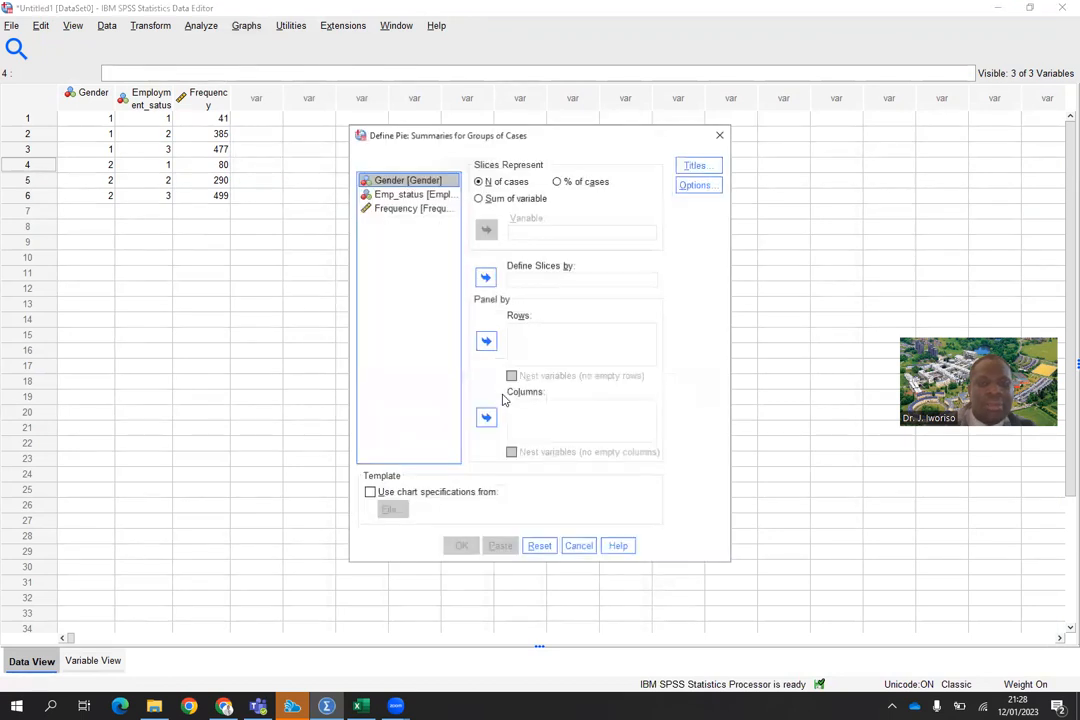
Define the pie slices by Emp_status, set them to represent % of cases, and generate the pie chart
left_click(412, 194)
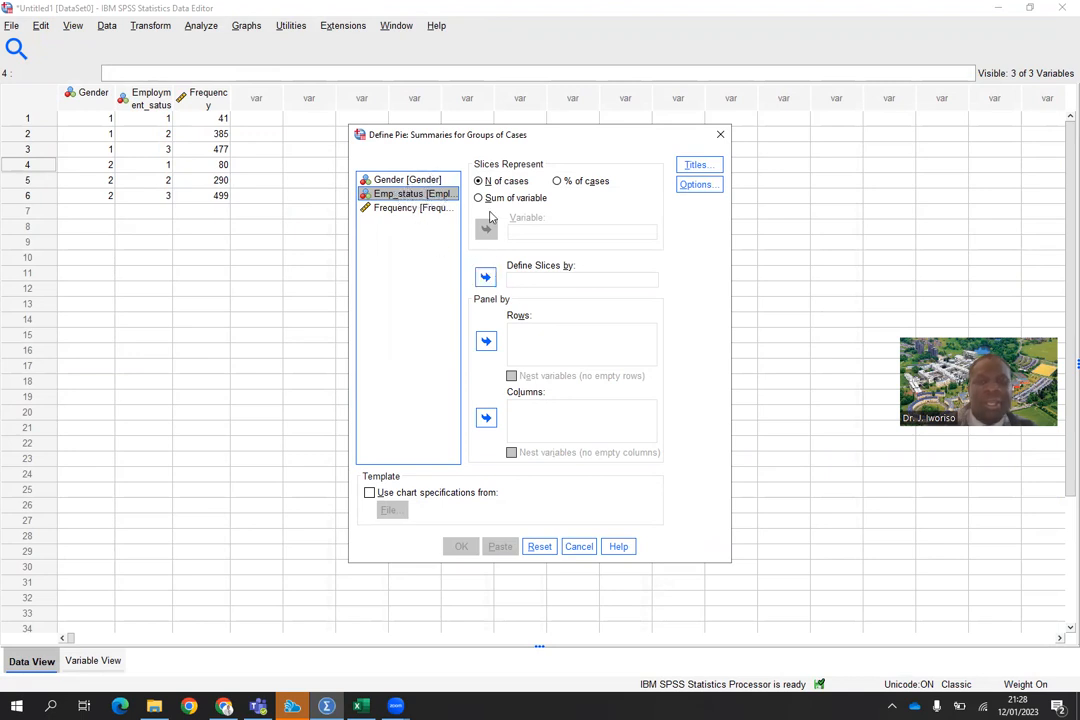
left_click(485, 278)
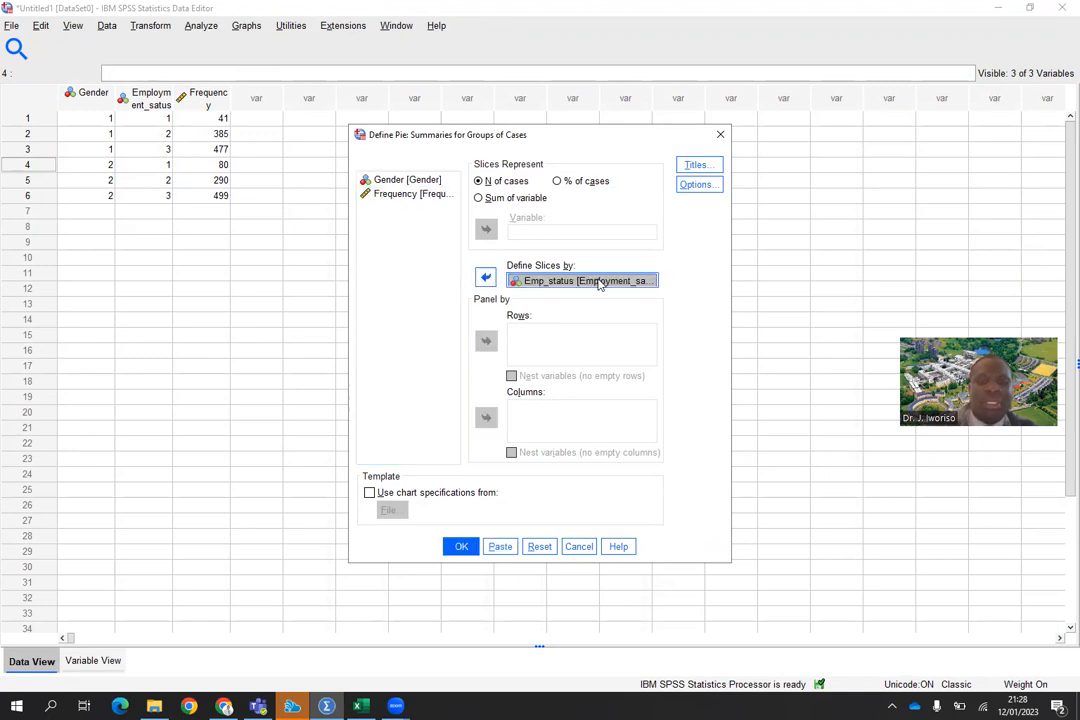
left_click(461, 547)
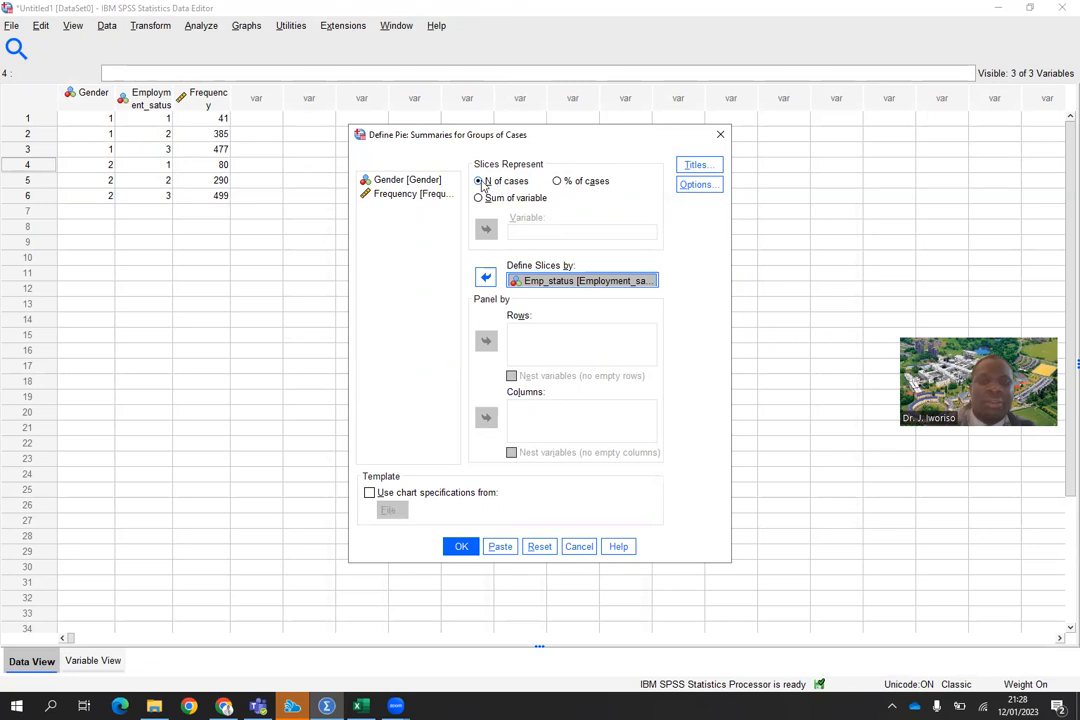
left_click(557, 182)
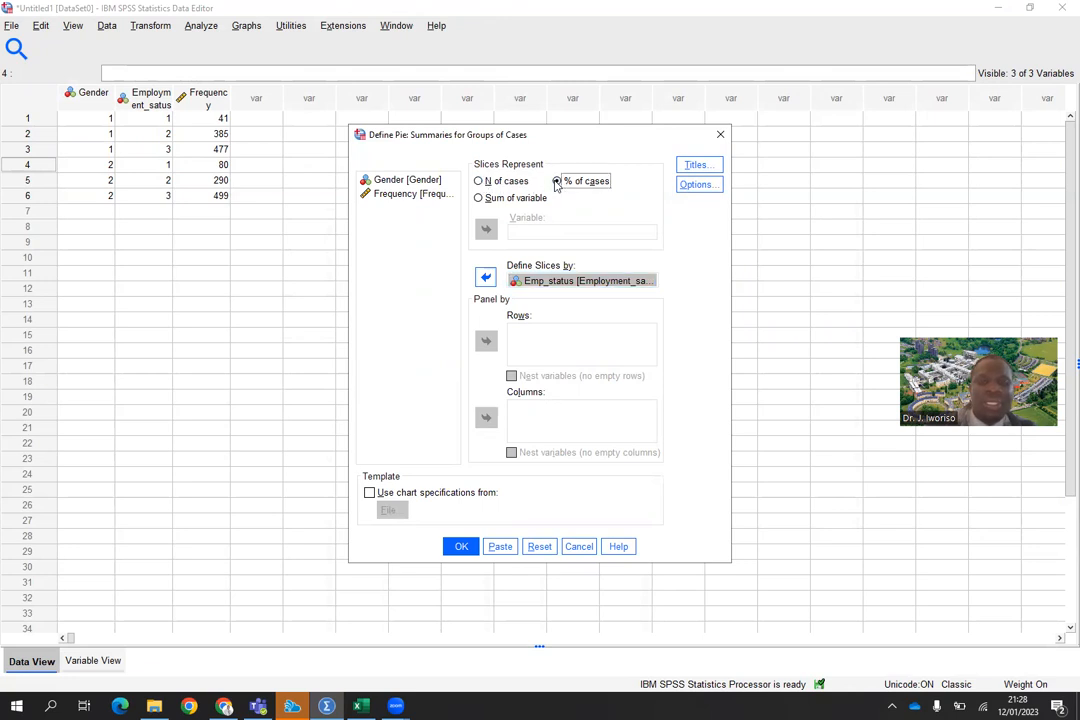
left_click(462, 546)
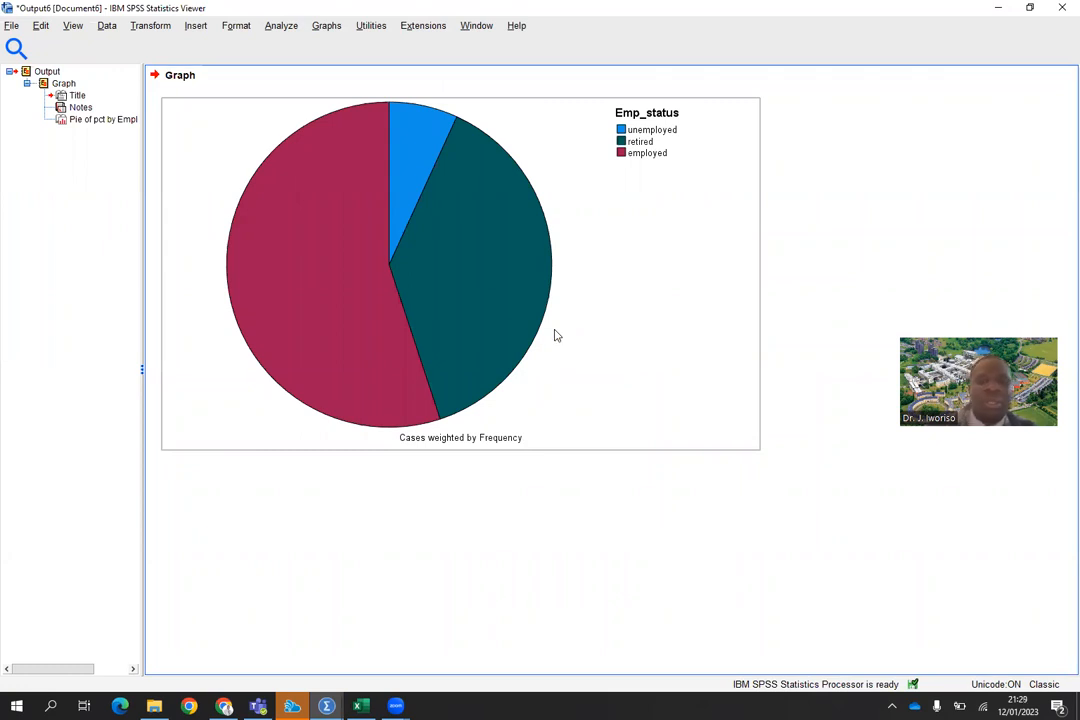
Open the pie chart for editing in a maximized chart editor and show percentage data labels on its slices
left_click(485, 282)
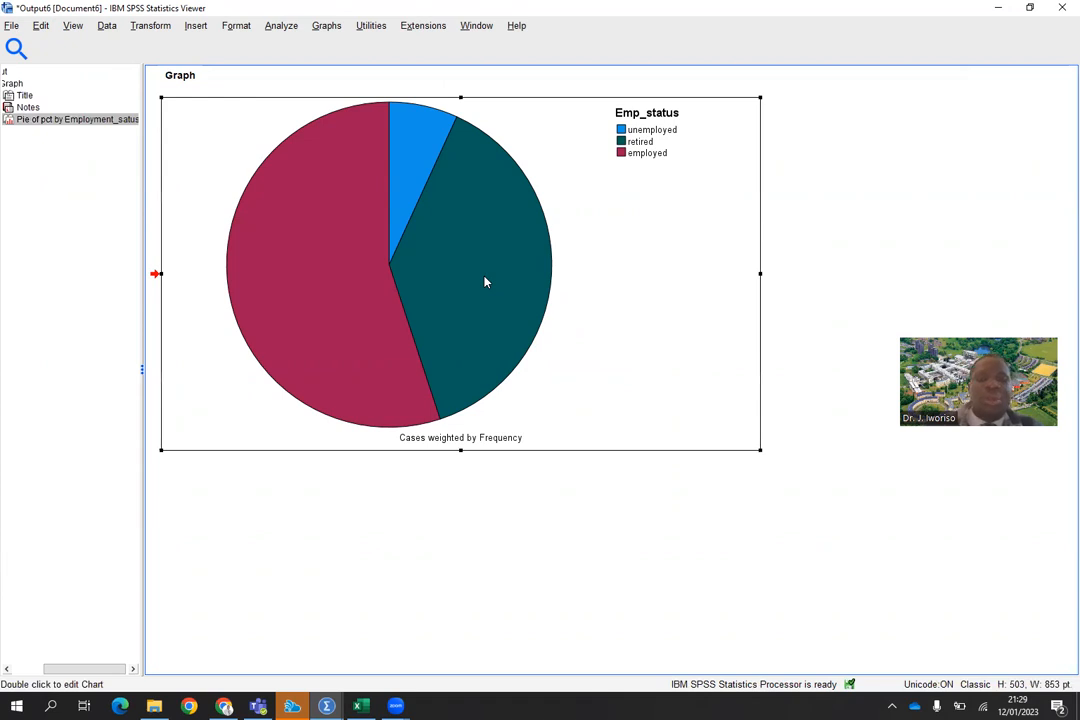
right_click(485, 282)
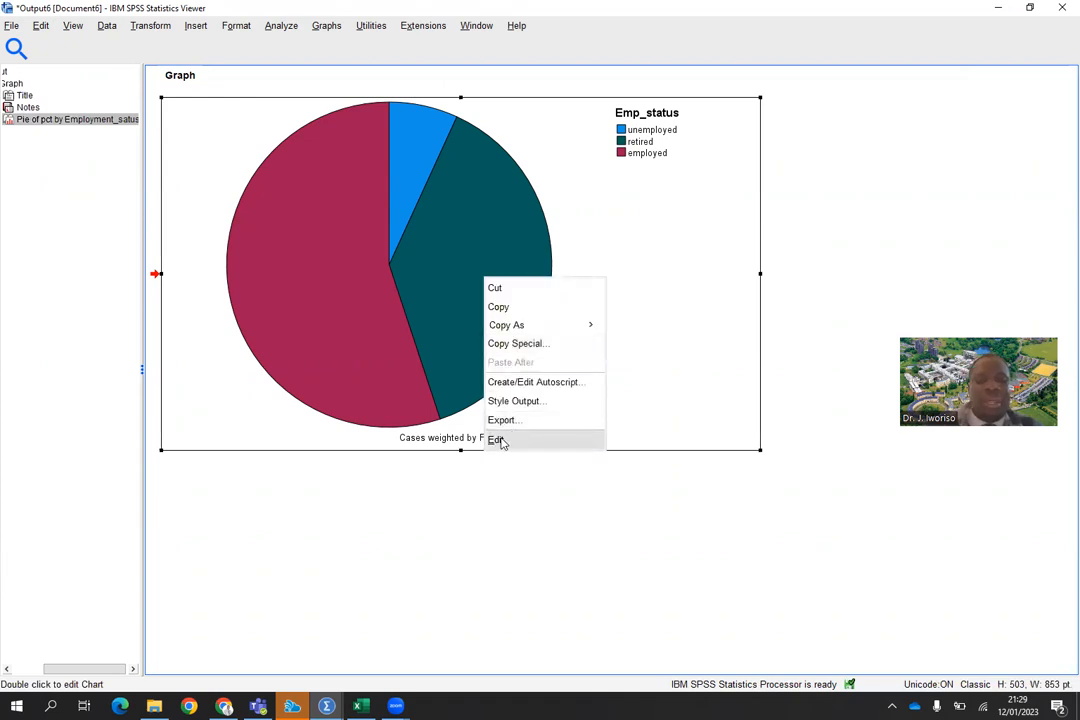
left_click(497, 439)
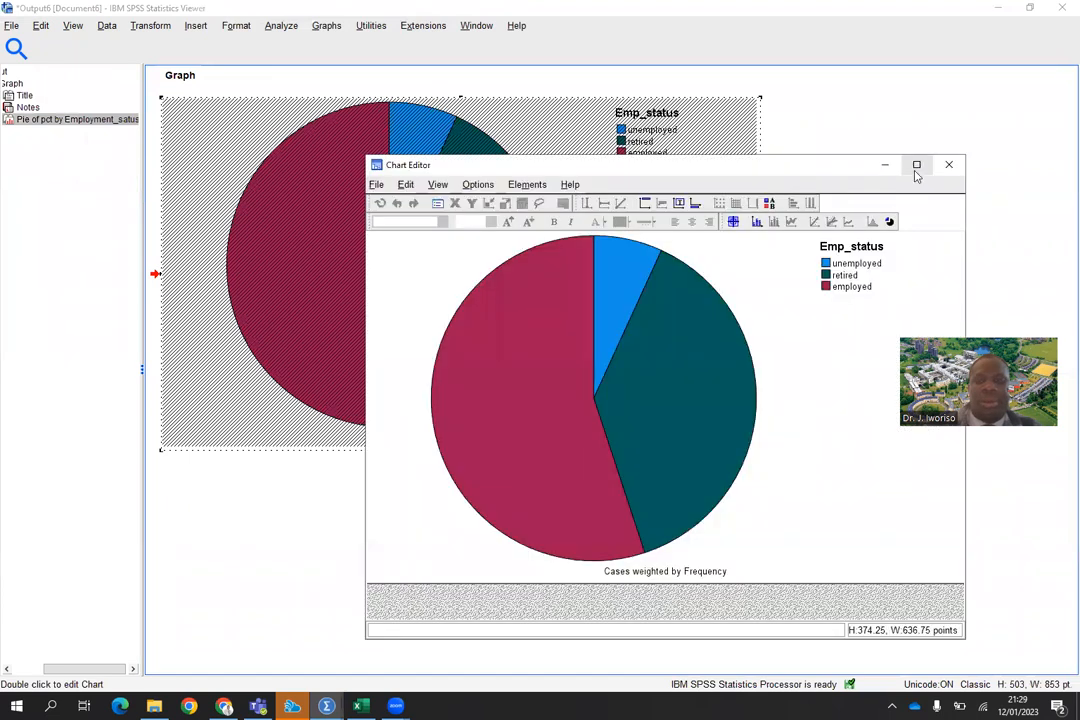
left_click(916, 166)
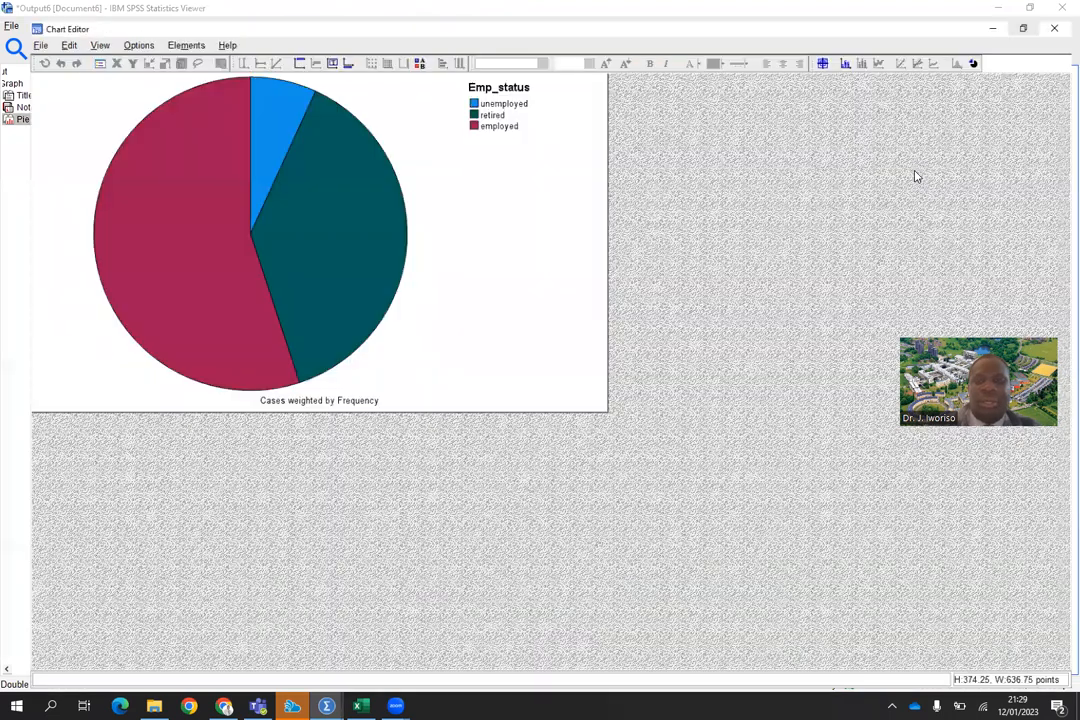
left_click(161, 25)
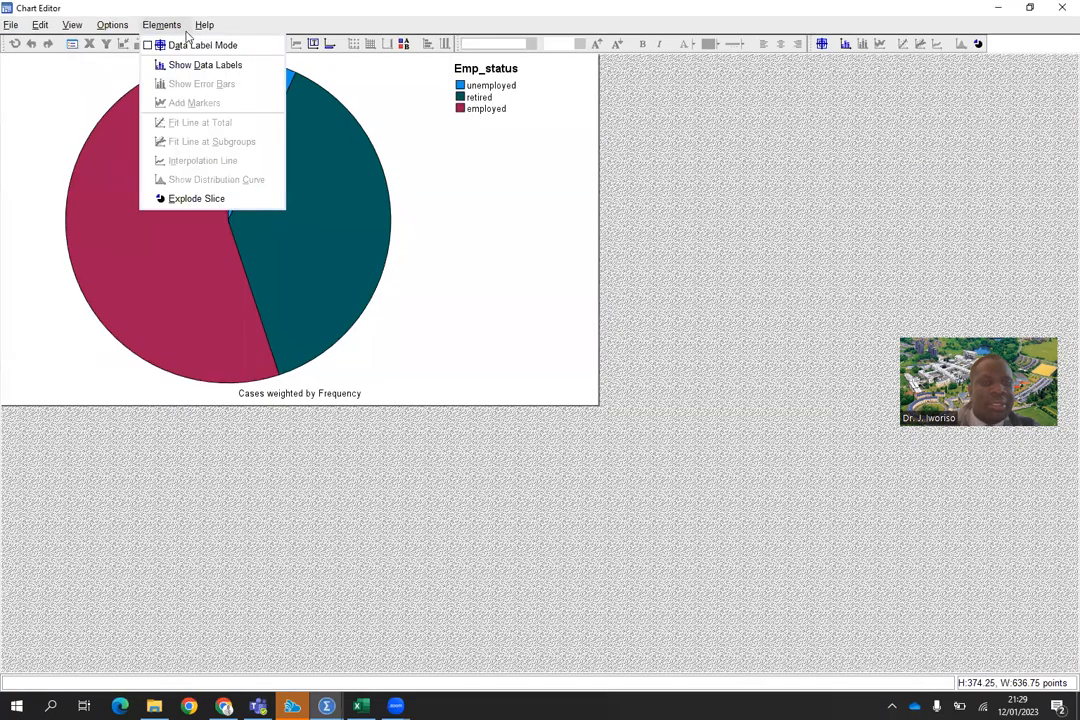
left_click(210, 66)
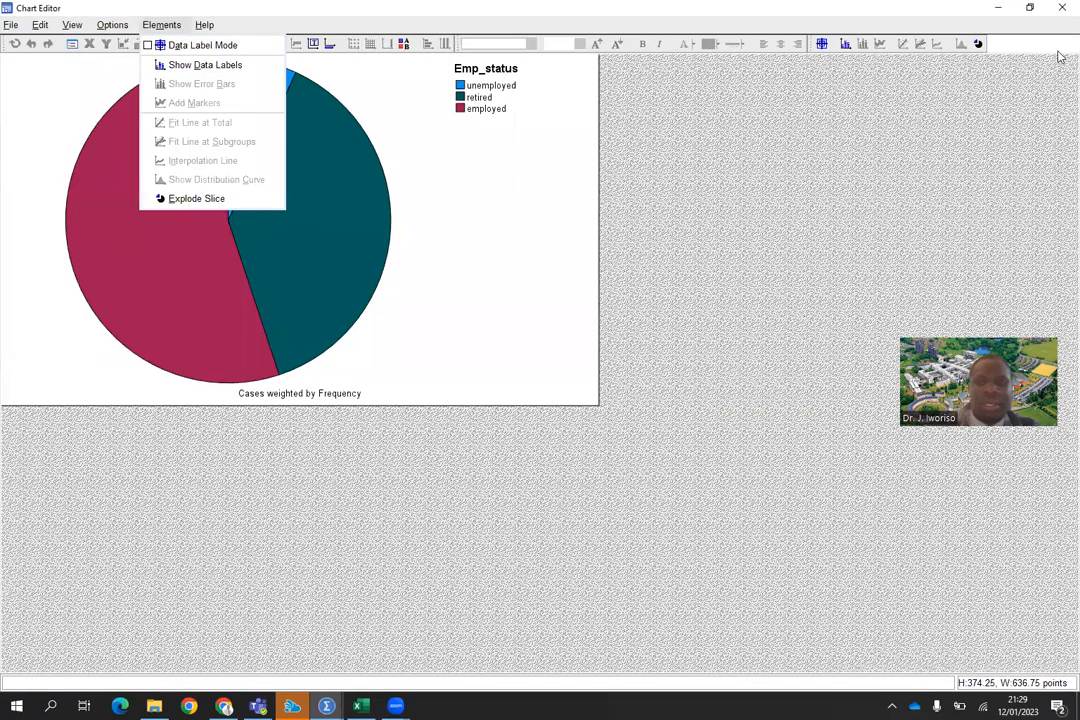
left_click(1073, 10)
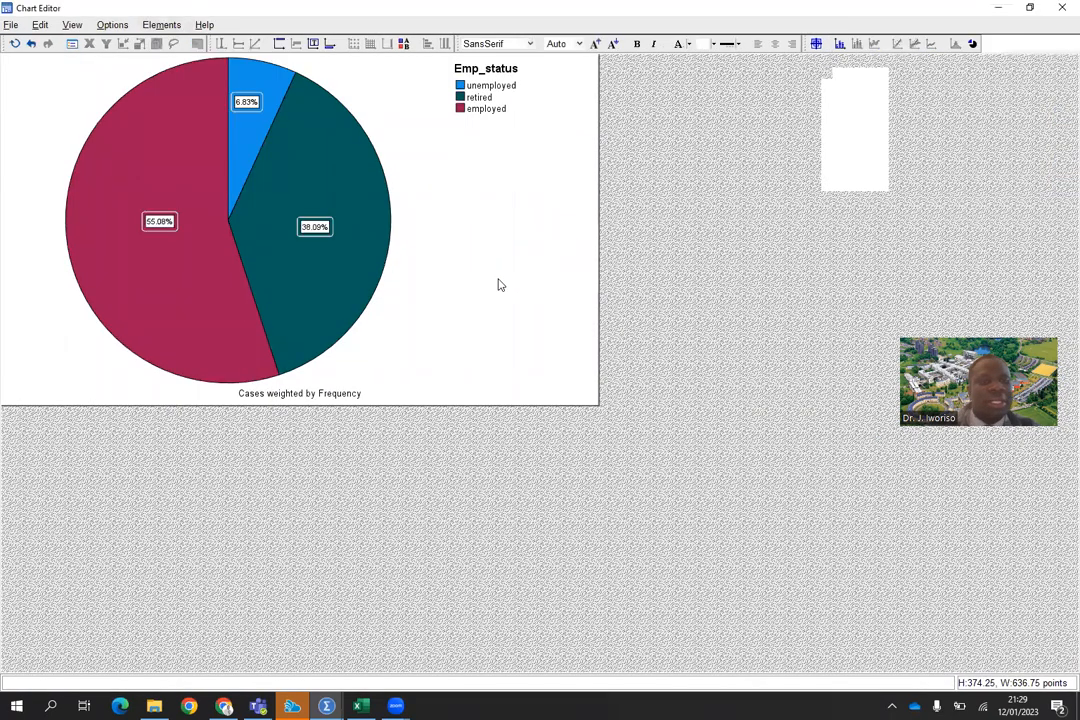
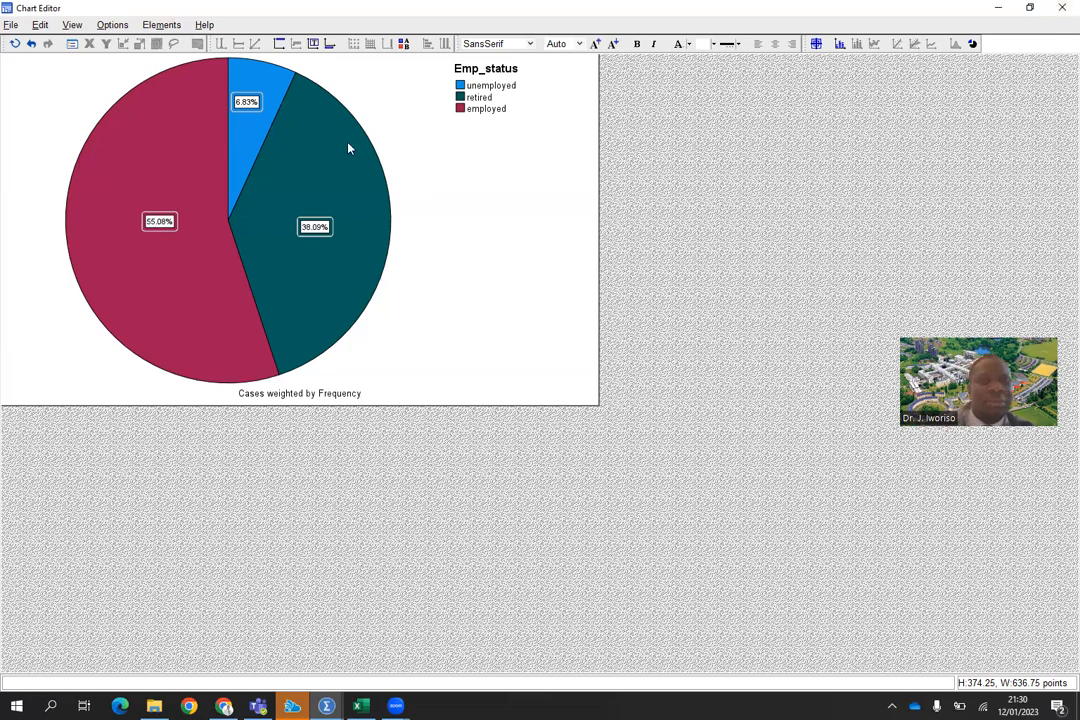
Close the chart editor and the pie chart's output viewer without saving the output
left_click(1060, 10)
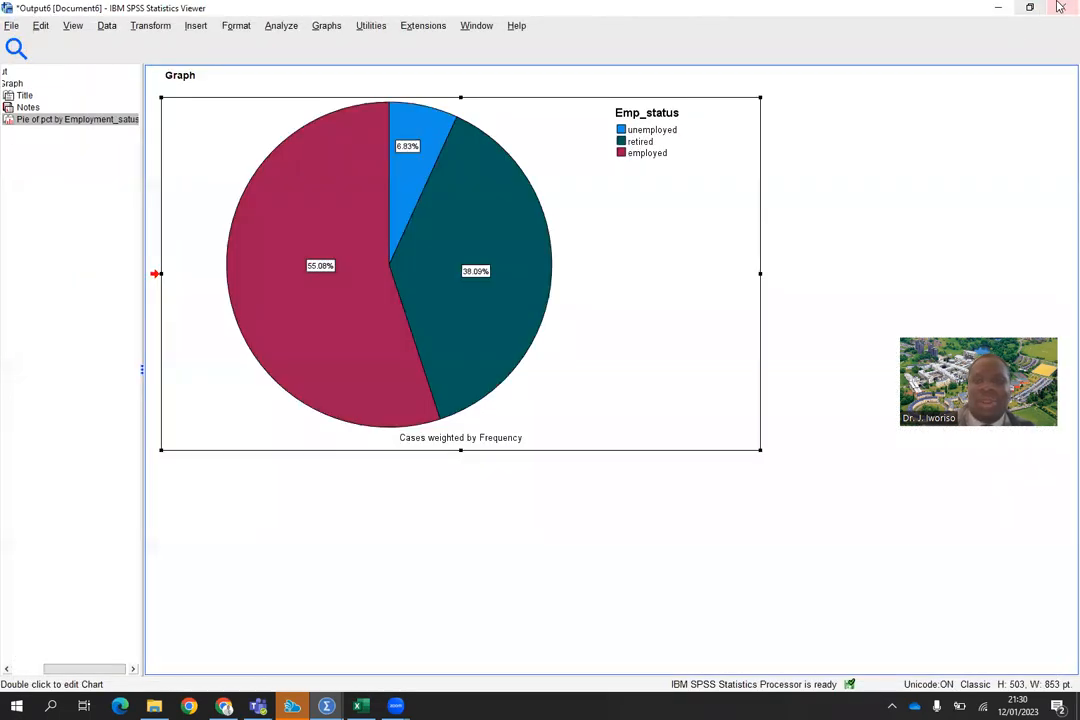
left_click(1060, 10)
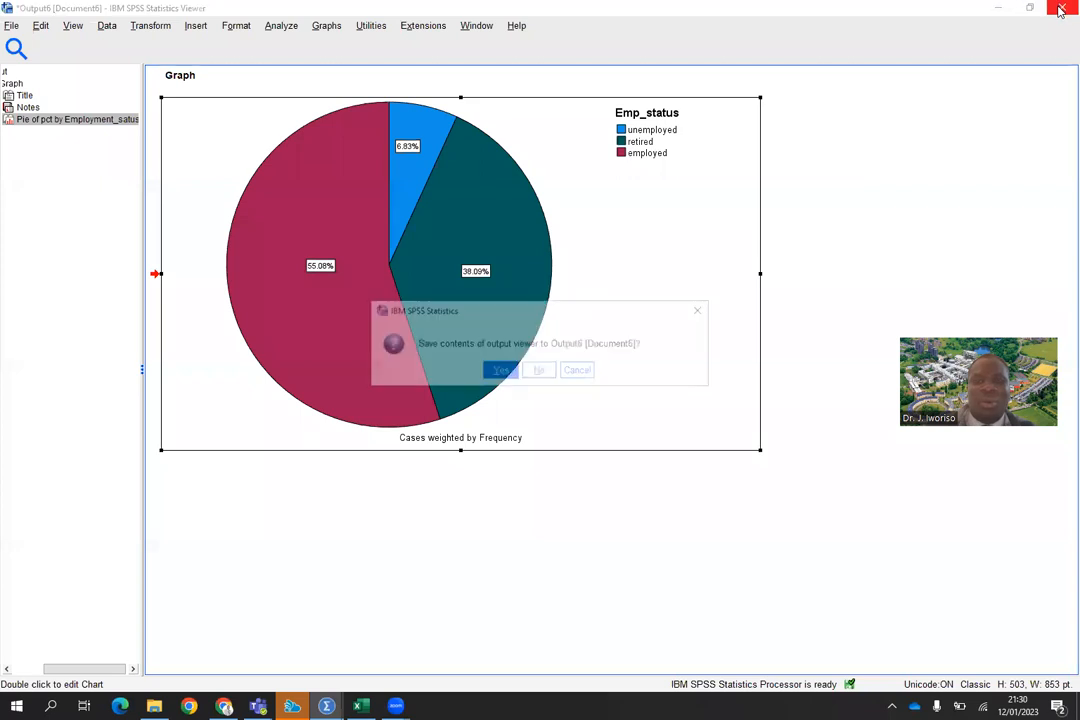
left_click(539, 371)
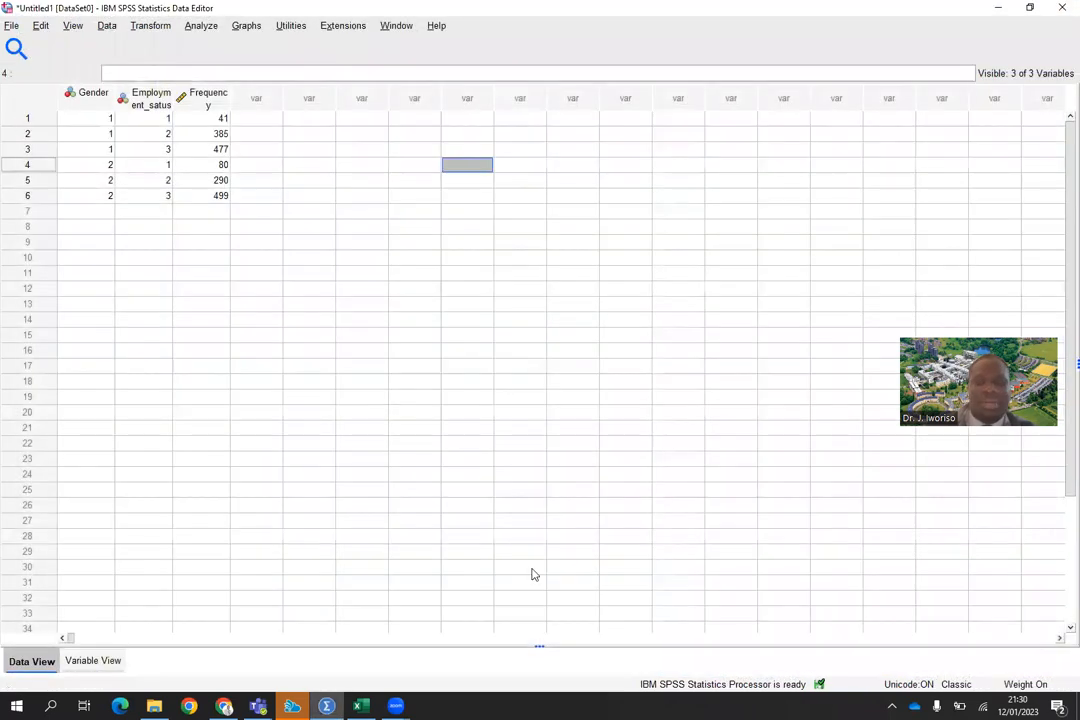